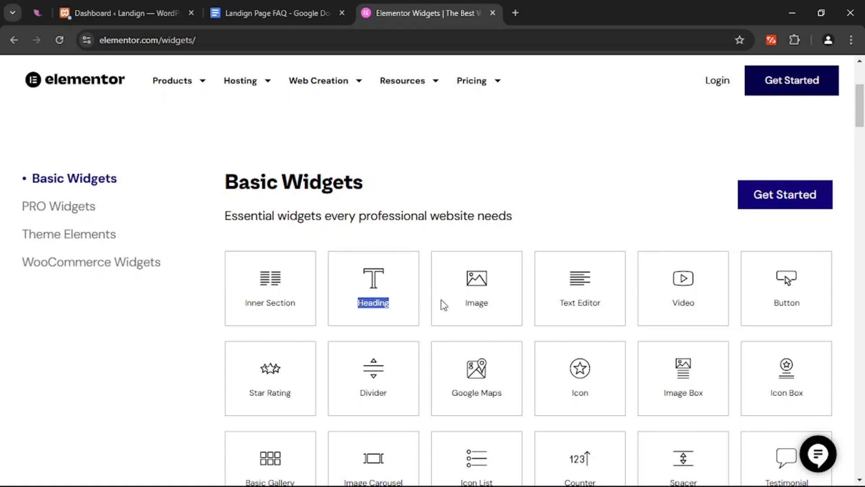
# - Browse the basic widgets list and open the Container widget's feature page to view its layout examples
pyautogui.doubleClick(471, 305)
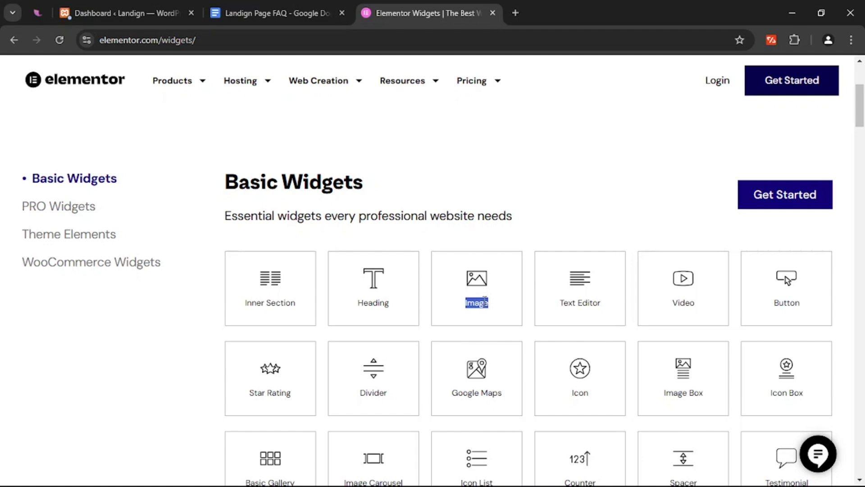
pyautogui.scroll(-10, 481, 303)
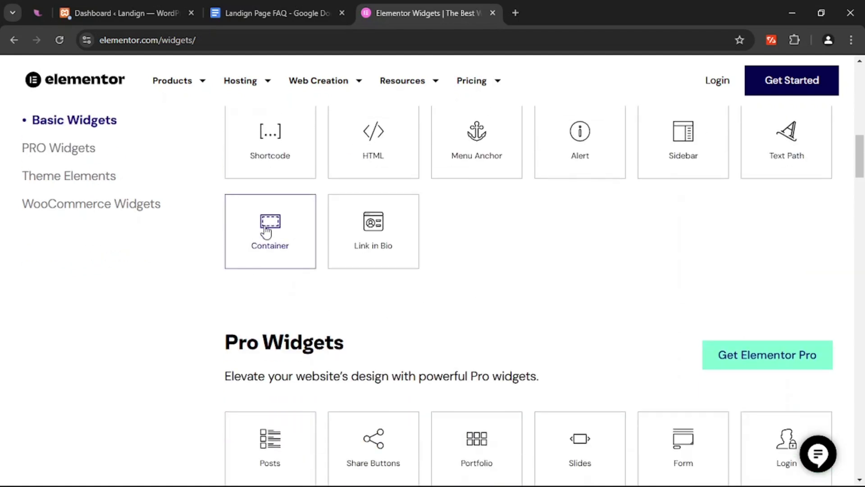
pyautogui.click(271, 224)
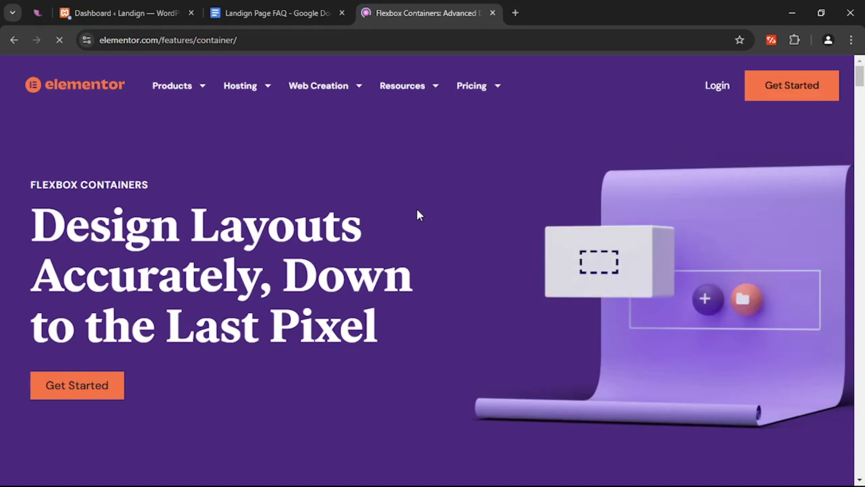
pyautogui.scroll(-10, 417, 215)
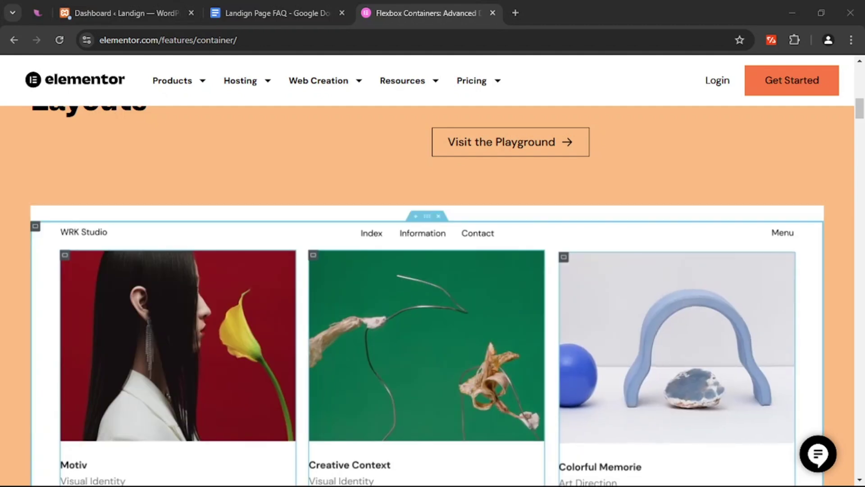
# - Return to the widgets overview, look through the basic widgets and reopen the Container feature page
pyautogui.hotkey('alt', 'Left')
pyautogui.moveTo(244, 246); pyautogui.dragTo(309, 247)
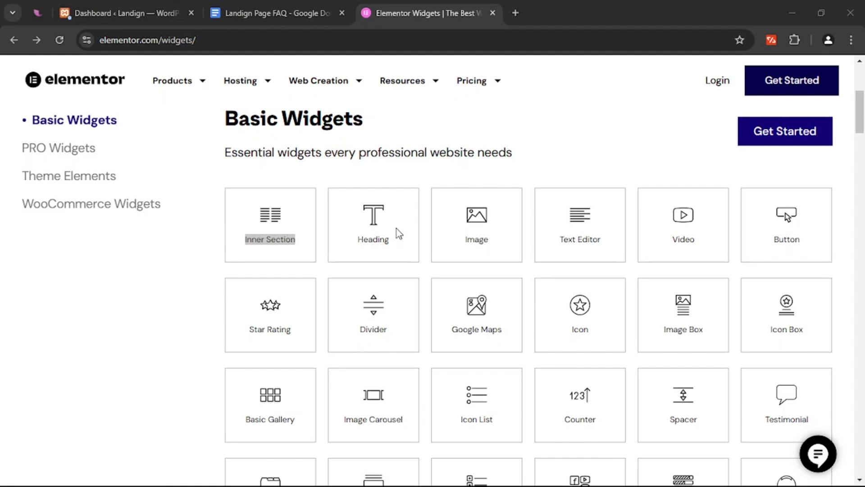
pyautogui.scroll(-10, 383, 336)
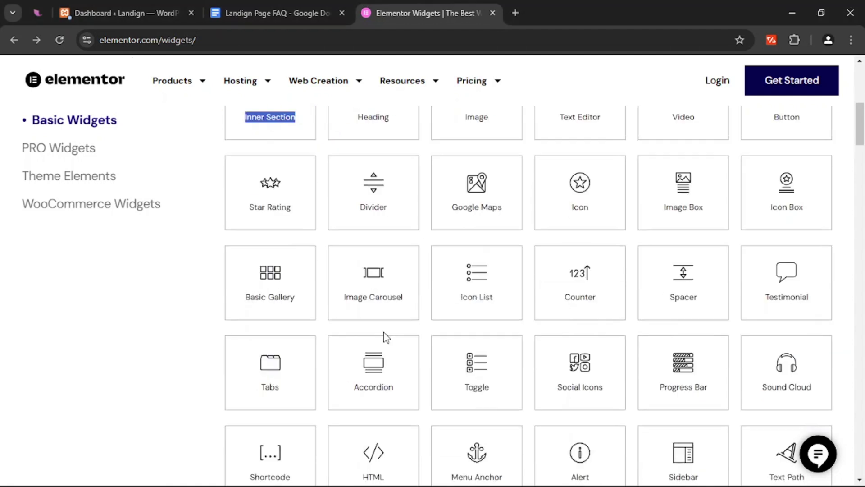
pyautogui.scroll(2, 307, 266)
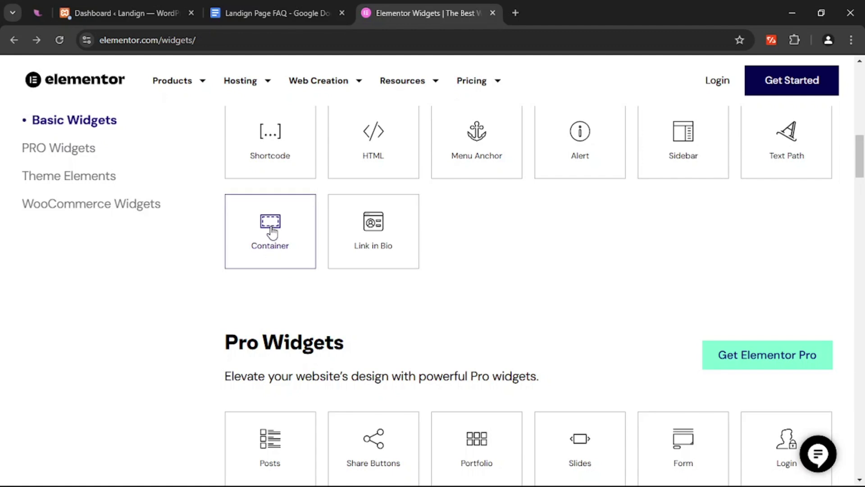
pyautogui.click(272, 232)
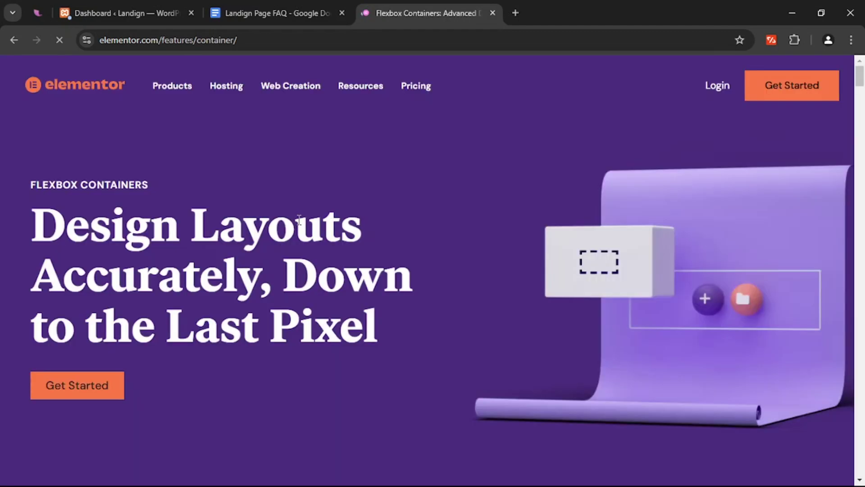
# - Examine the WRK Studio example layout on the Flexbox Containers page, down to the Design any Layout in Minutes section
pyautogui.scroll(-4, 359, 234)
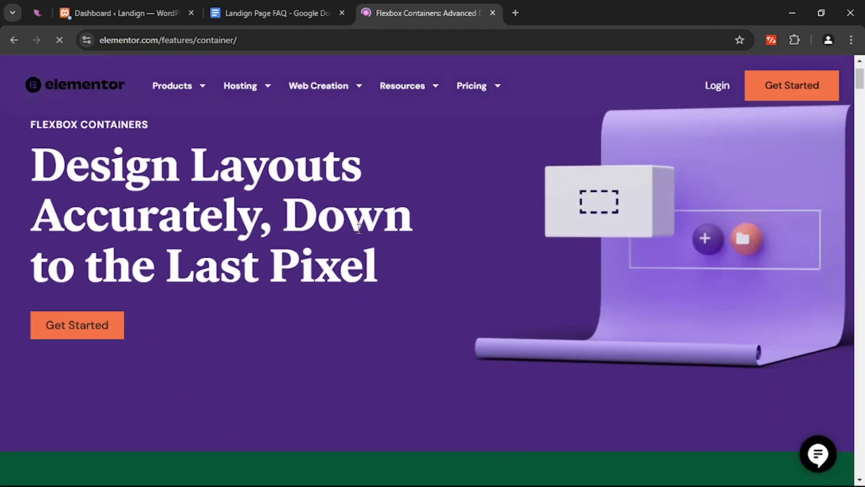
pyautogui.scroll(-14, 359, 233)
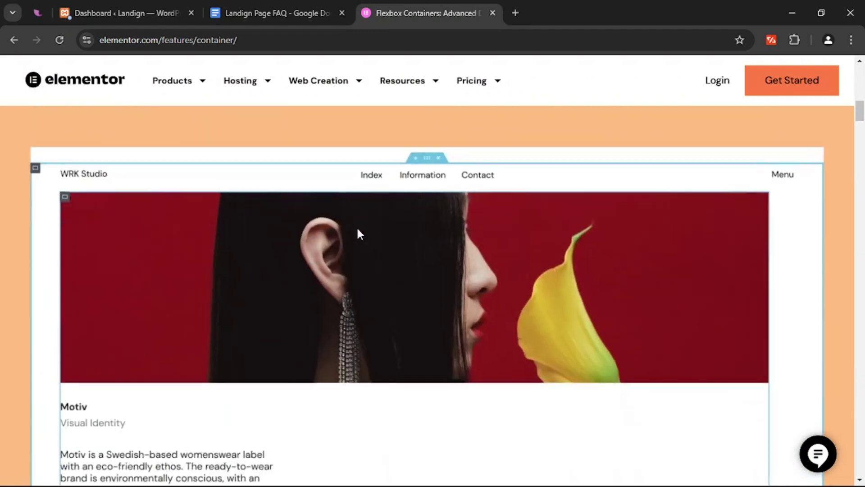
pyautogui.scroll(-2, 359, 229)
pyautogui.scroll(4, 359, 228)
pyautogui.scroll(-5, 372, 280)
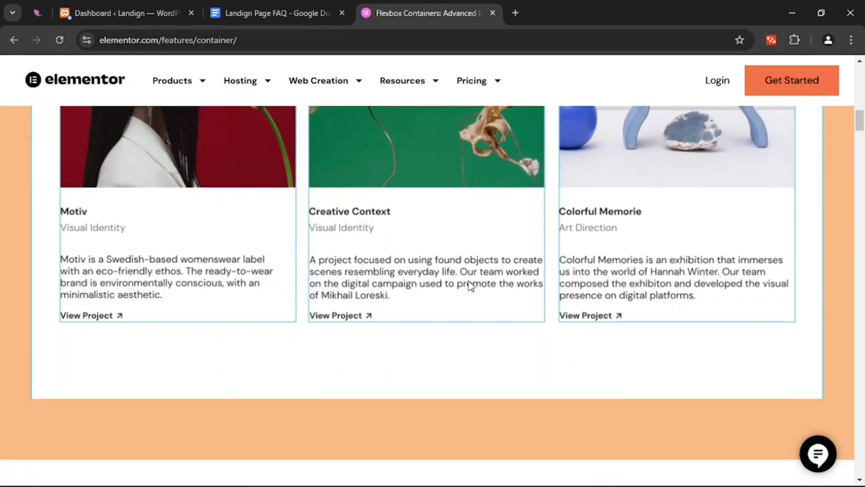
pyautogui.scroll(6, 372, 280)
pyautogui.scroll(-20, 372, 281)
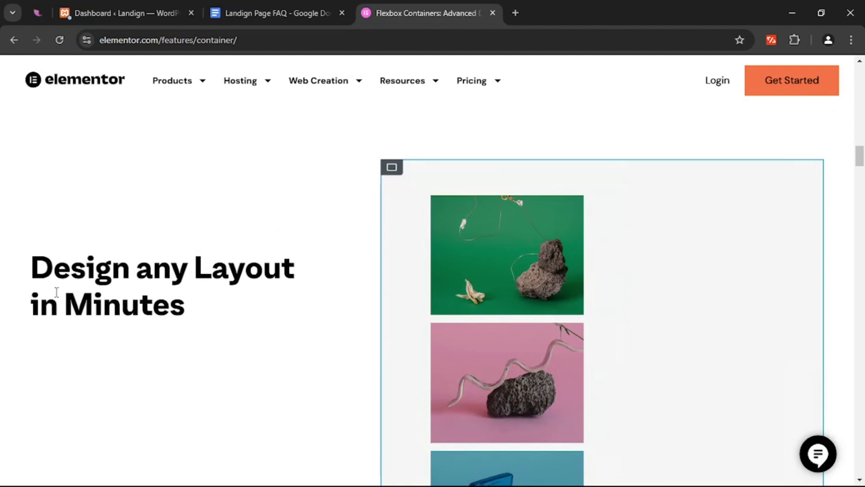
# - Examine how the container demo arranges items with the Direction and Wrap options
pyautogui.scroll(-5, 596, 244)
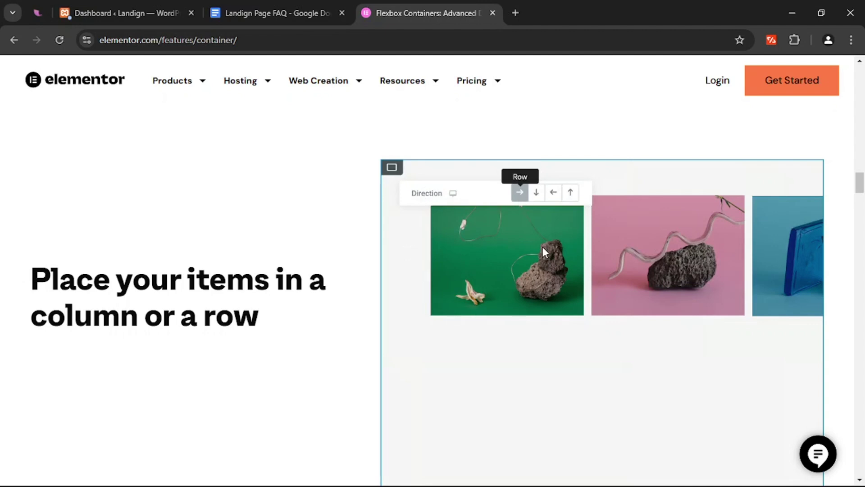
pyautogui.scroll(-5, 553, 252)
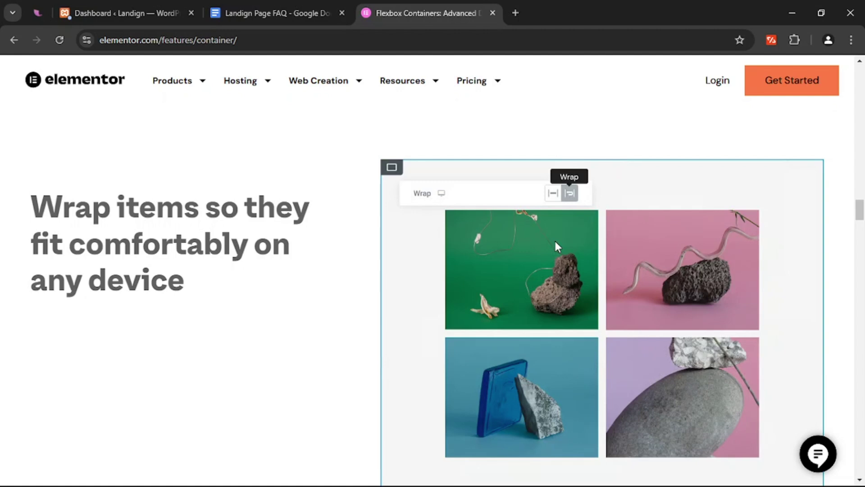
pyautogui.scroll(5, 555, 242)
pyautogui.scroll(-2, 514, 246)
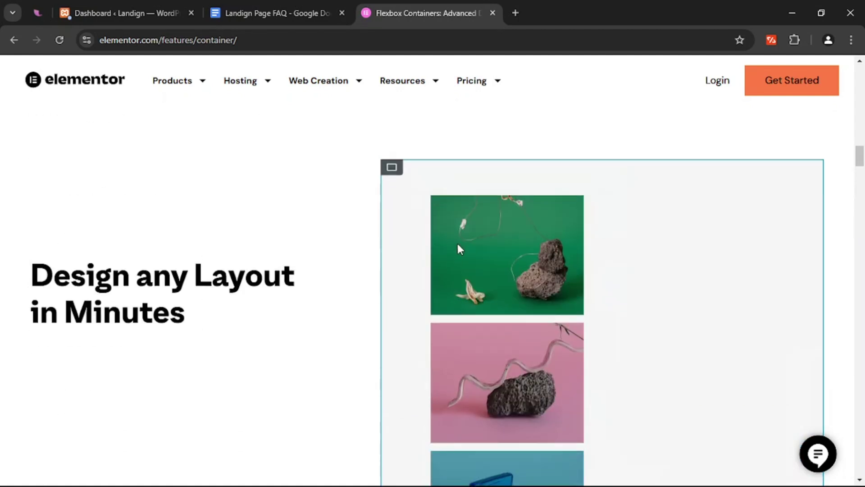
pyautogui.scroll(-3, 540, 265)
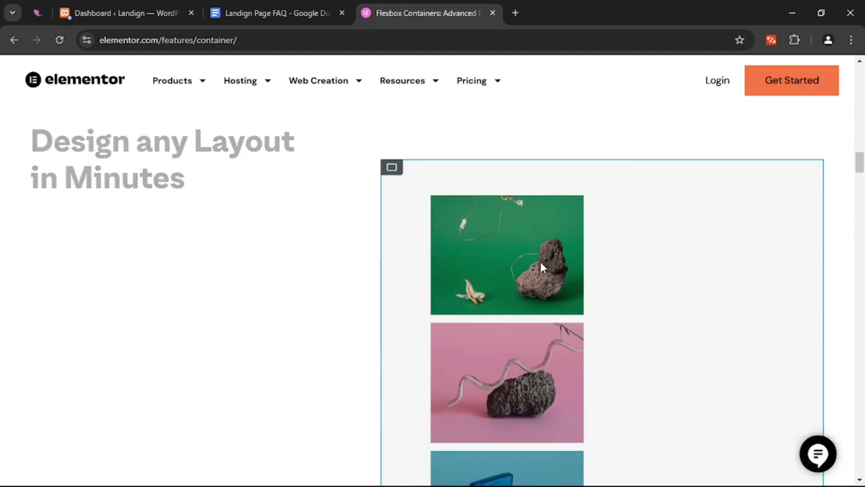
pyautogui.scroll(3, 538, 222)
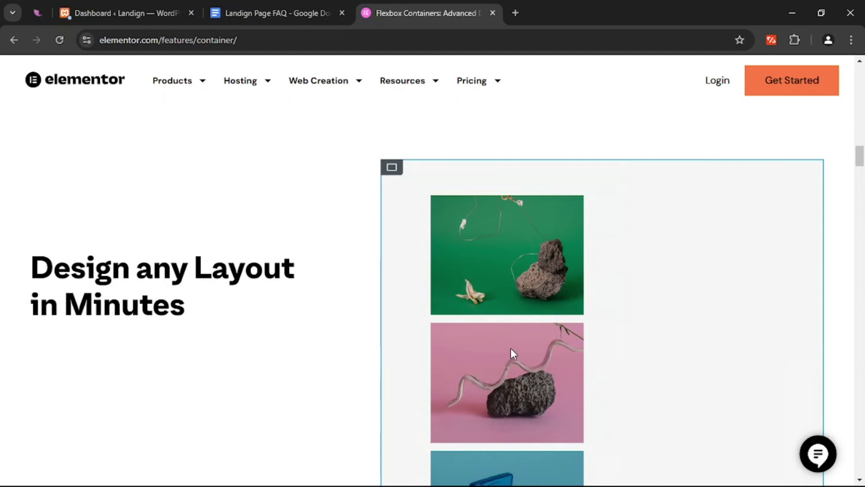
pyautogui.scroll(-3, 511, 289)
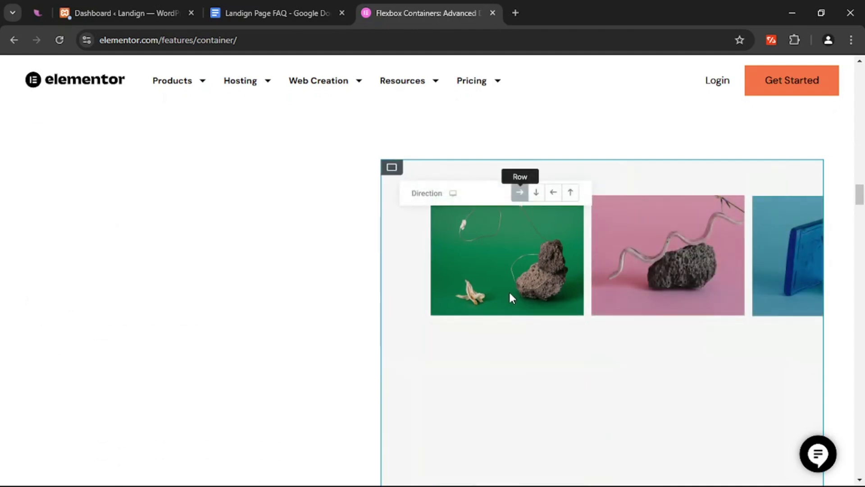
pyautogui.scroll(-3, 511, 298)
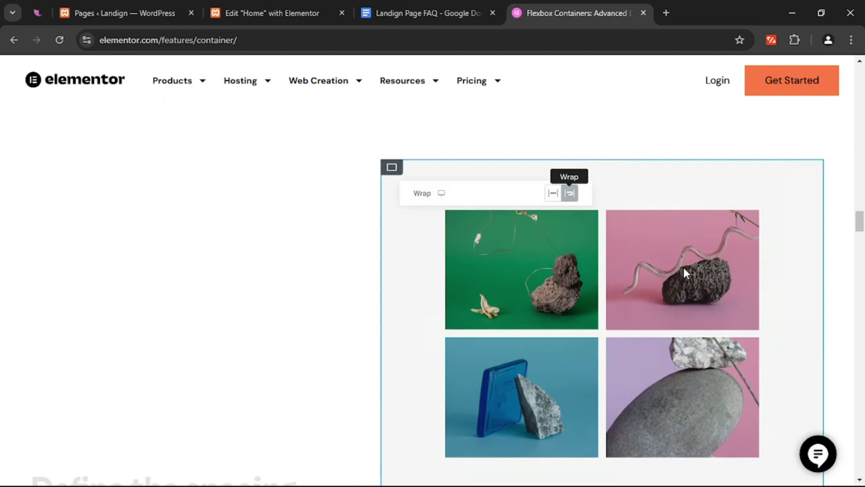
# - Examine how the container demo positions items with the Justify Content and Align Items options
pyautogui.scroll(-5, 501, 262)
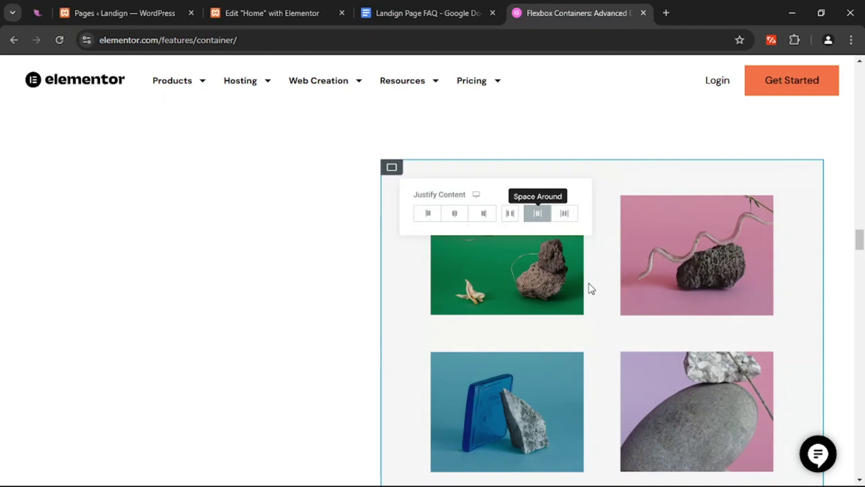
pyautogui.scroll(-3, 593, 290)
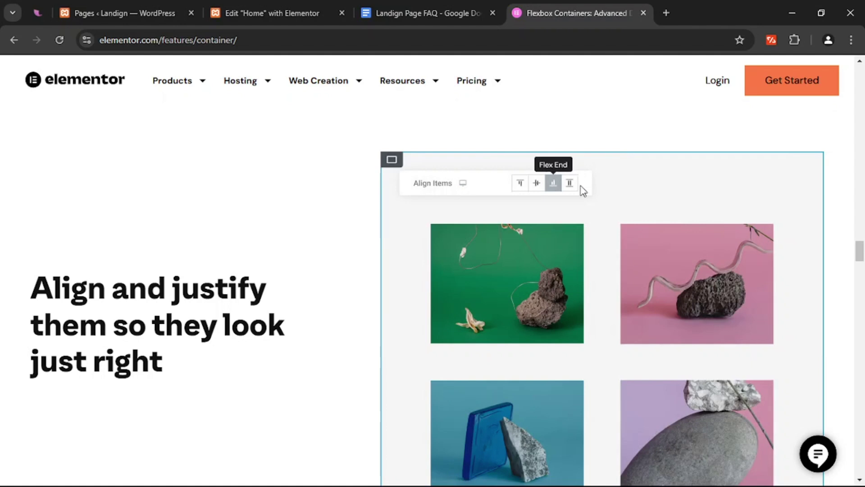
pyautogui.scroll(-2, 589, 259)
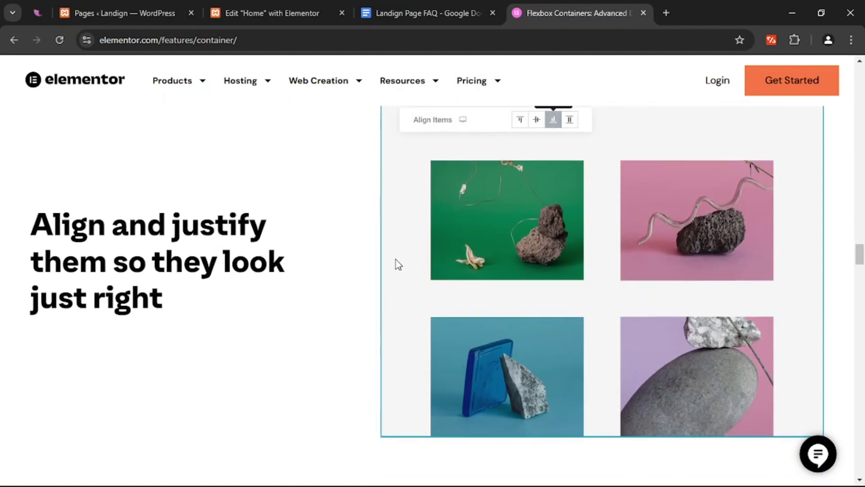
pyautogui.scroll(2, 403, 279)
pyautogui.scroll(-4, 392, 168)
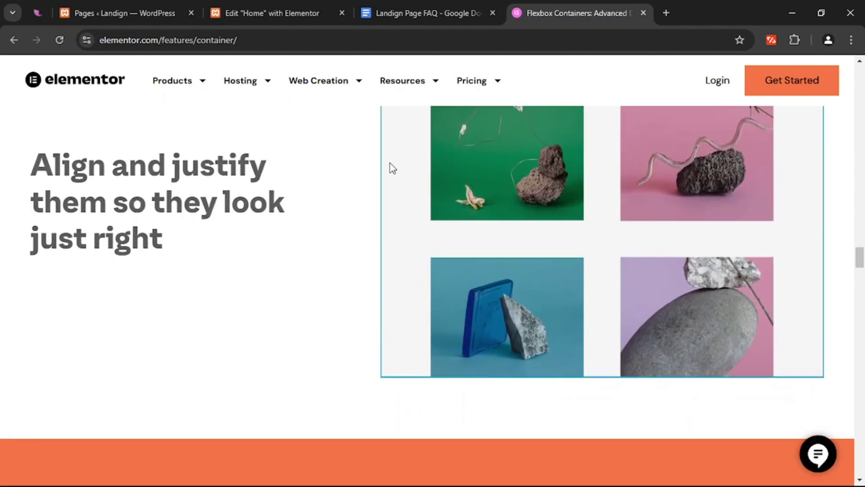
pyautogui.scroll(4, 390, 157)
pyautogui.scroll(-2, 564, 155)
pyautogui.scroll(2, 467, 219)
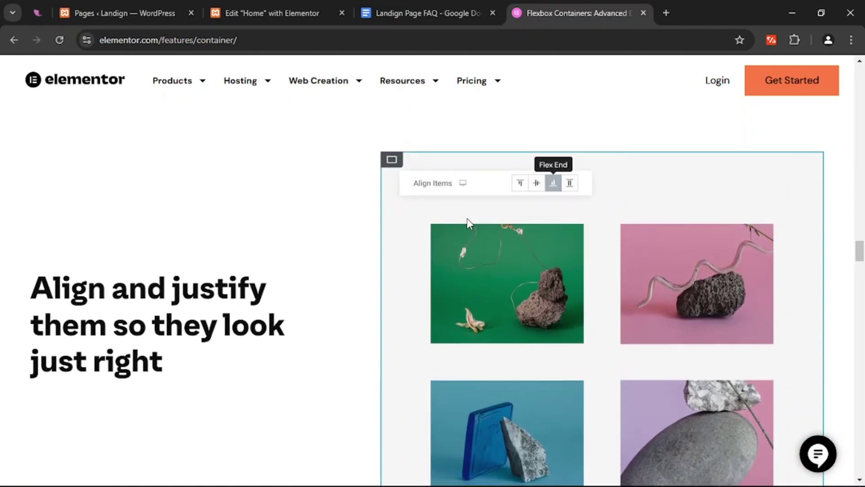
pyautogui.scroll(-2, 458, 218)
pyautogui.scroll(2, 458, 215)
pyautogui.scroll(-2, 459, 215)
pyautogui.scroll(2, 458, 217)
pyautogui.scroll(-2, 453, 376)
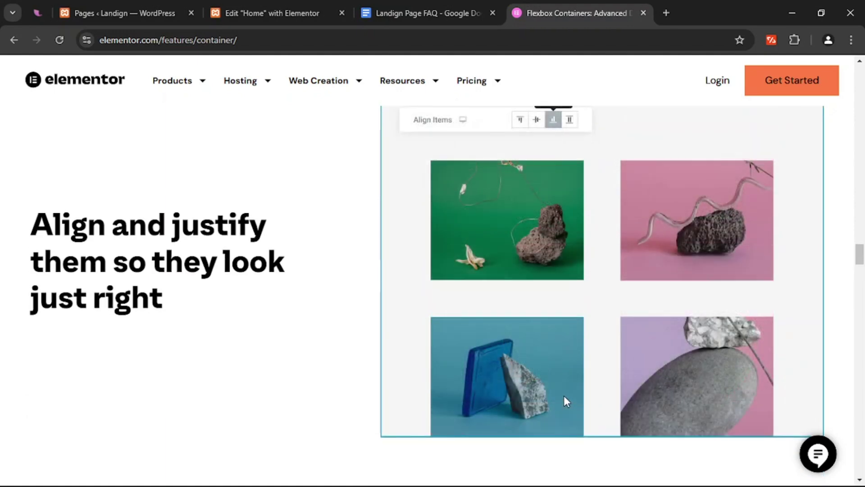
pyautogui.scroll(1, 571, 340)
pyautogui.scroll(-1, 550, 288)
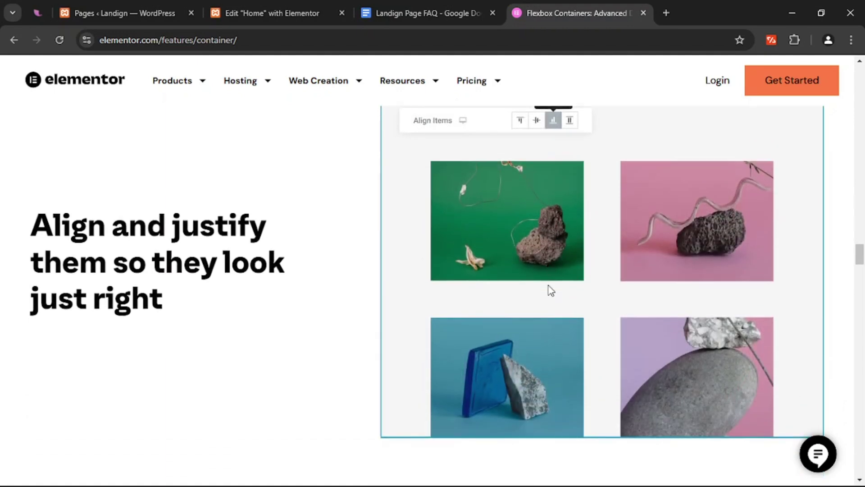
pyautogui.scroll(1, 551, 289)
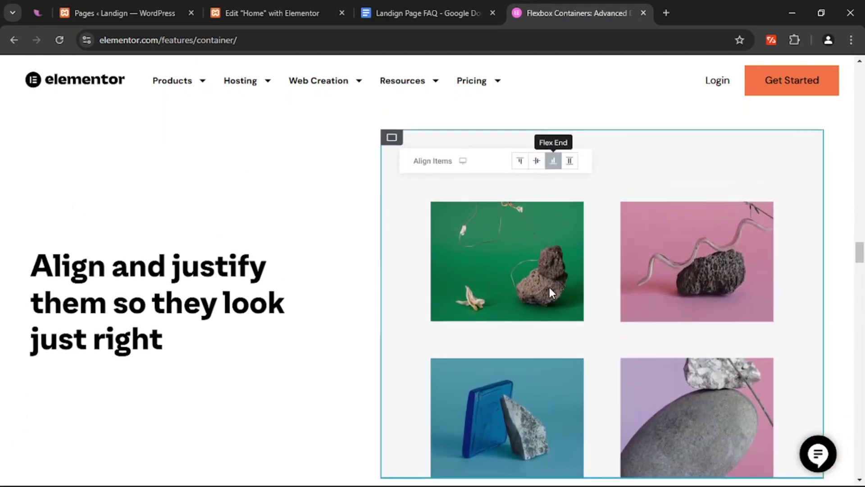
pyautogui.scroll(-1, 631, 315)
pyautogui.scroll(1, 653, 336)
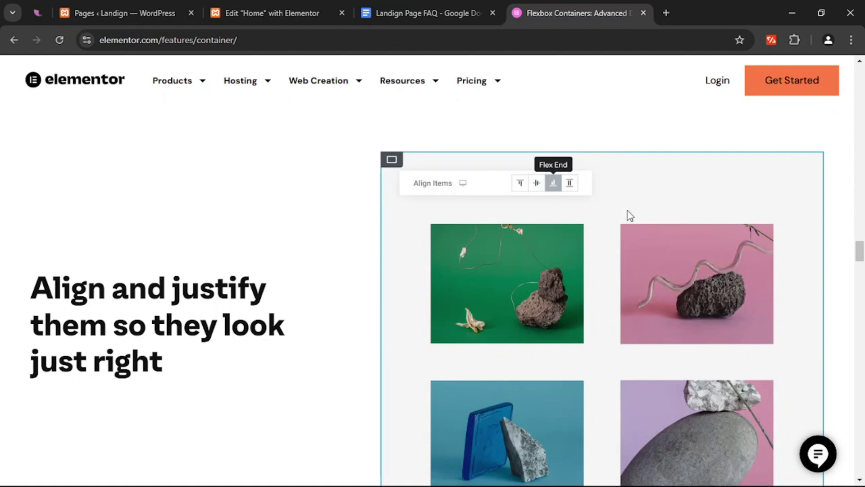
# - Switch to the Home page in the Elementor editor and delete its empty container
pyautogui.click(260, 4)
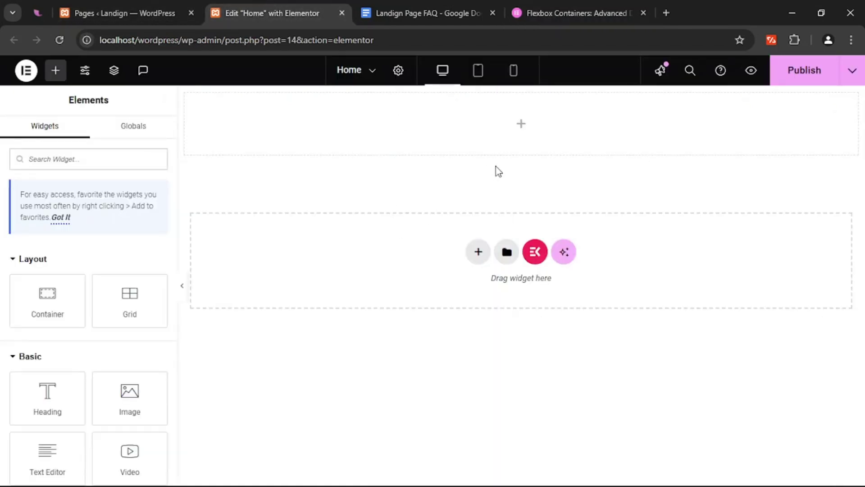
pyautogui.click(537, 93)
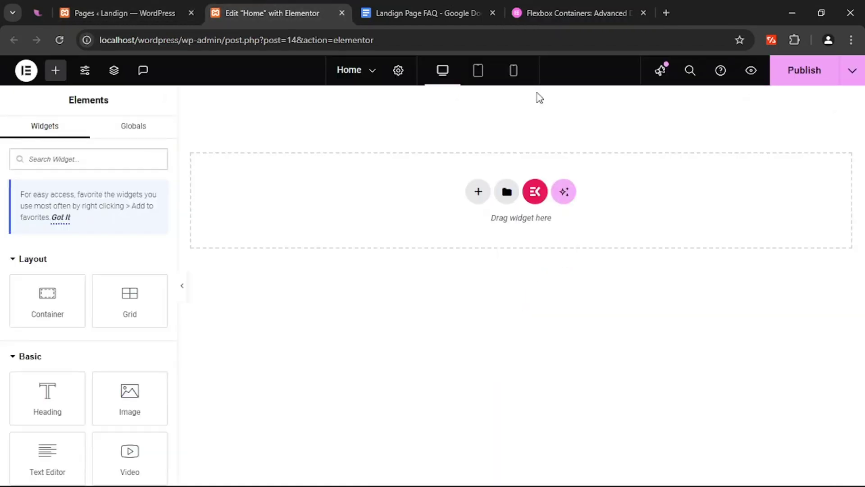
# - Add a new Flexbox container to the page using the single column-direction structure
pyautogui.click(479, 192)
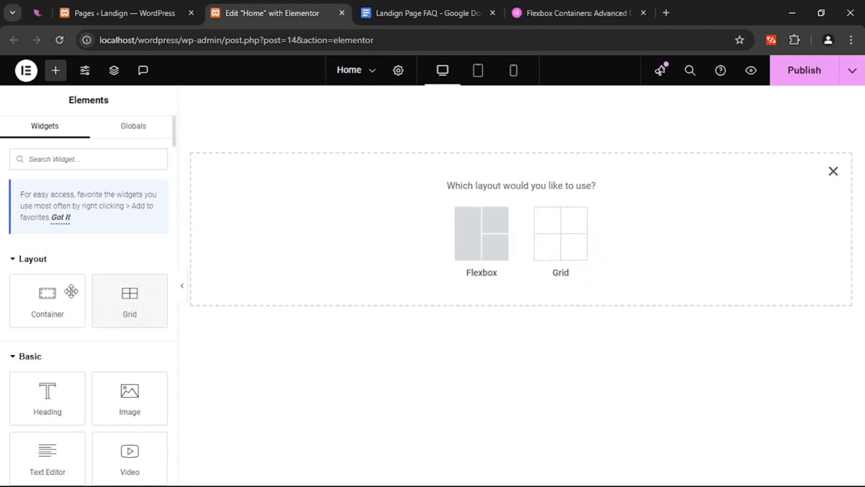
pyautogui.click(483, 236)
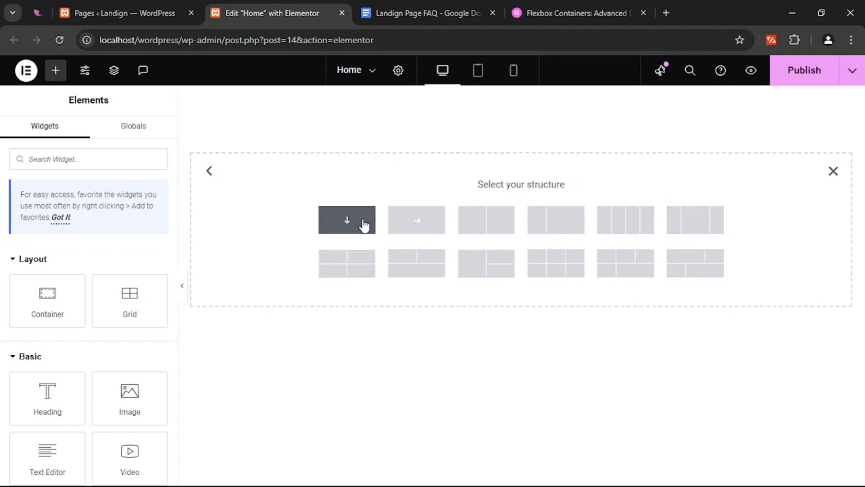
pyautogui.click(417, 218)
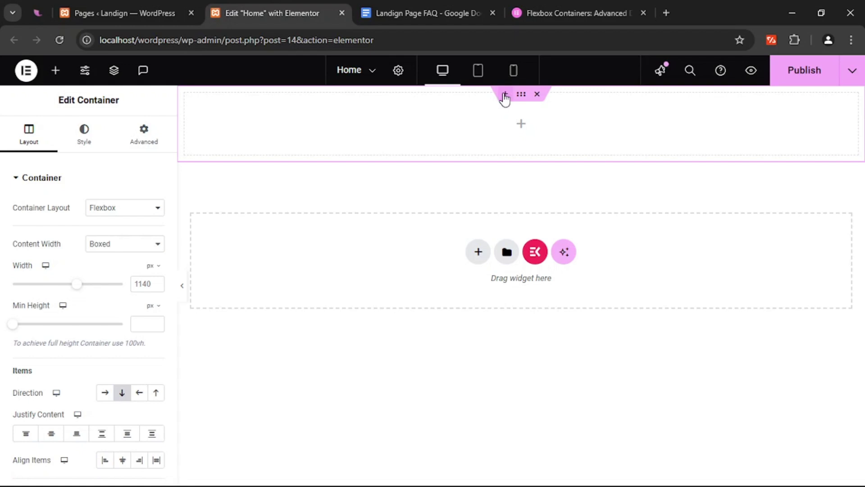
# - Insert an empty widget drop area above the new container and deselect the container
pyautogui.click(505, 97)
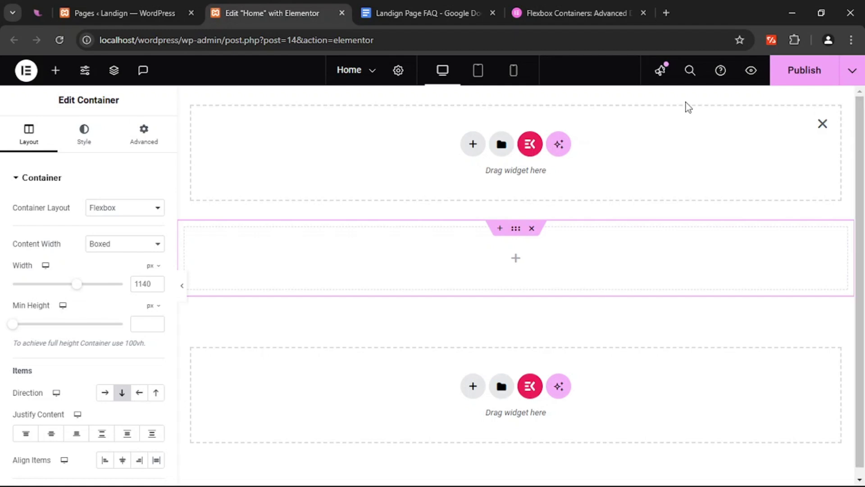
pyautogui.click(582, 210)
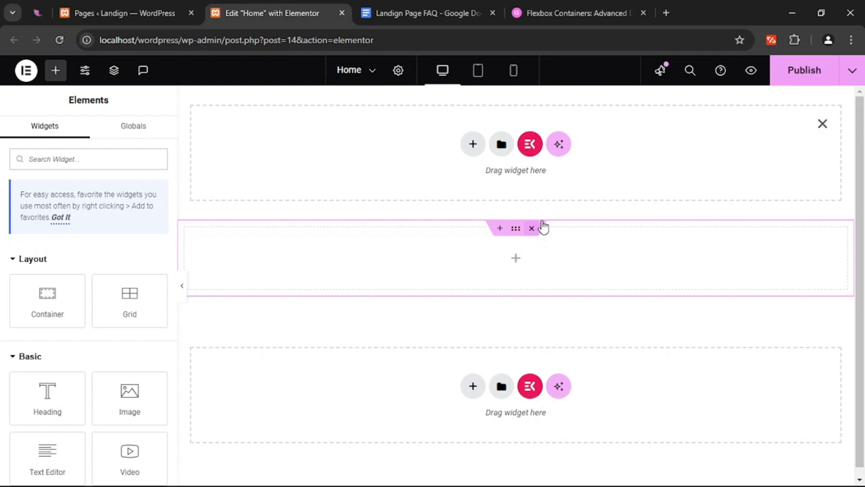
# - Delete the existing container and close the empty widget drop area above it
pyautogui.click(531, 229)
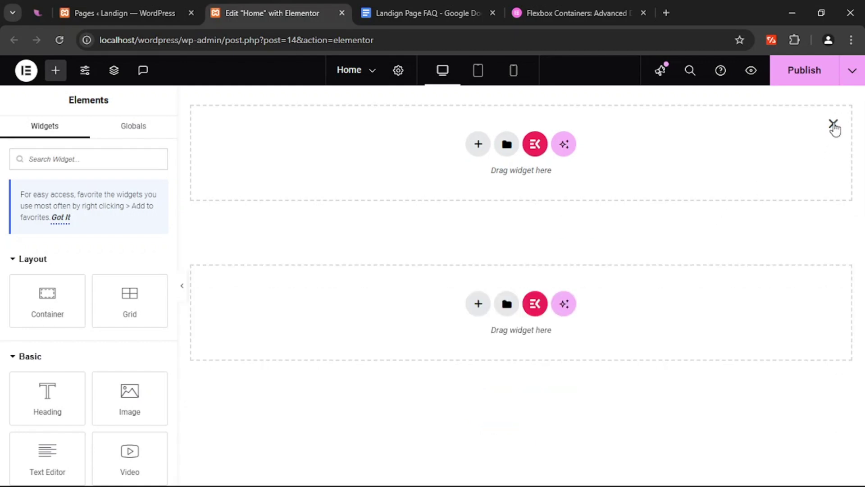
pyautogui.click(834, 125)
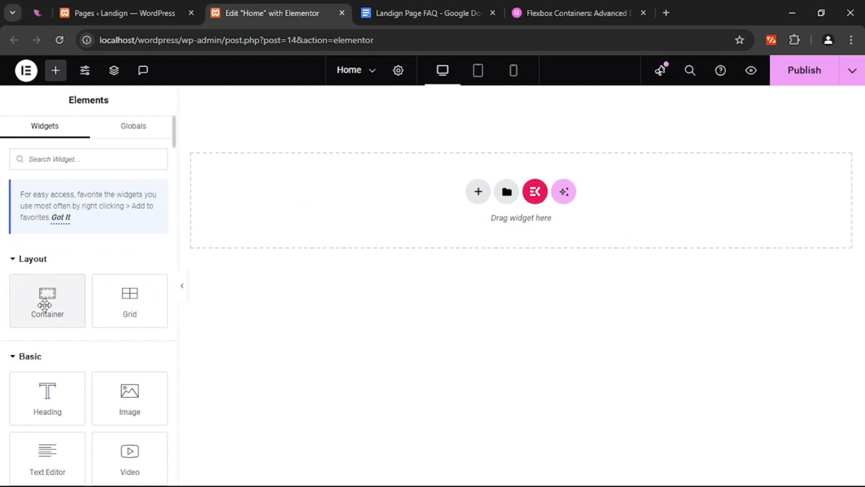
# - Place a Container widget on the page and add a column-direction Flexbox container below it
pyautogui.moveTo(44, 305); pyautogui.dragTo(412, 201)
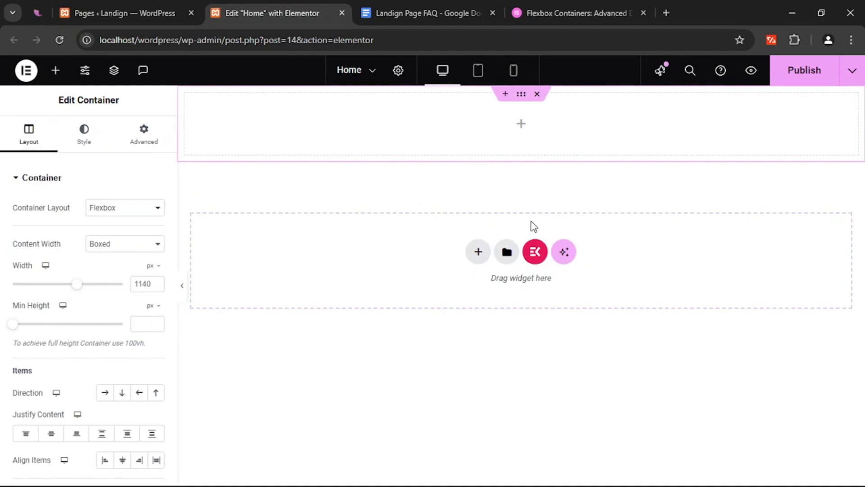
pyautogui.click(479, 252)
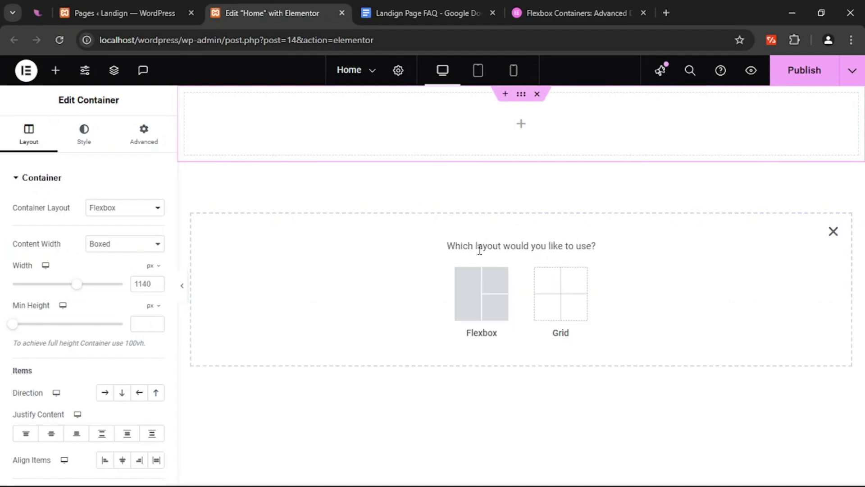
pyautogui.click(463, 288)
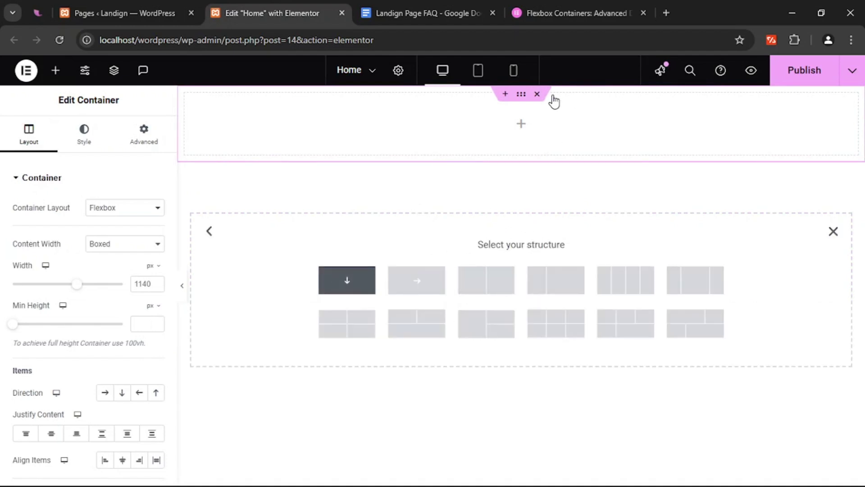
# - Insert a Flexbox container with two equal columns above the first container
pyautogui.click(506, 95)
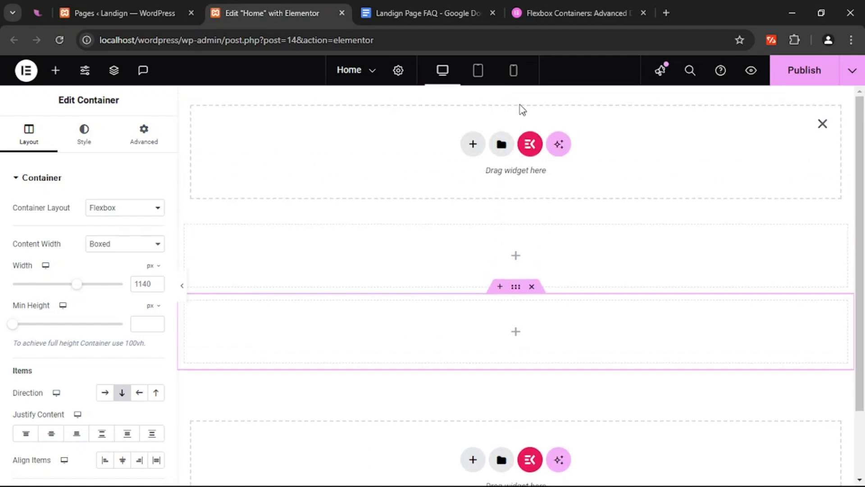
pyautogui.click(472, 148)
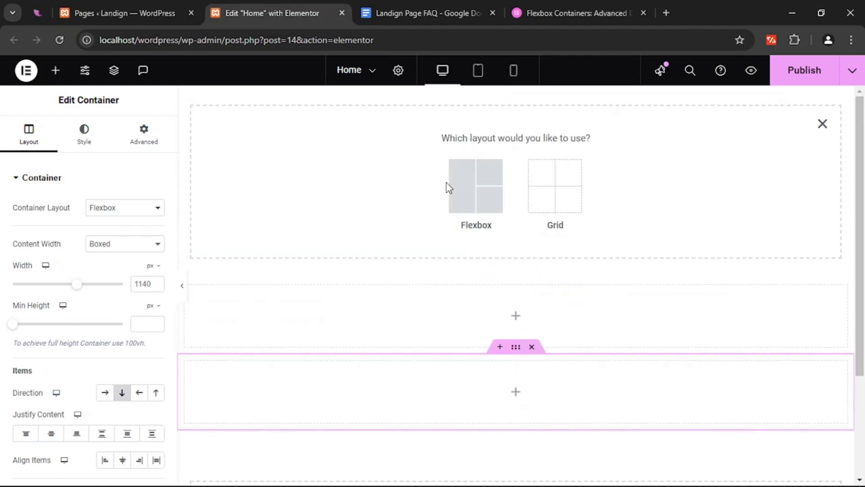
pyautogui.click(446, 185)
pyautogui.click(498, 181)
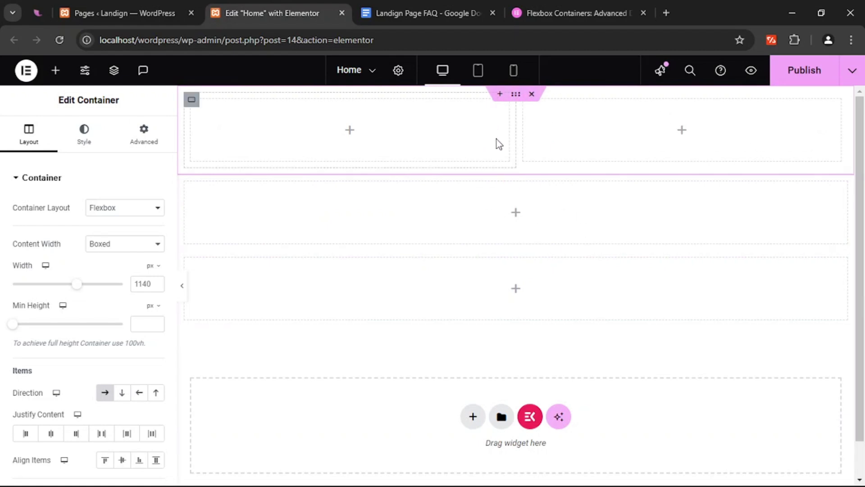
pyautogui.moveTo(516, 244); pyautogui.dragTo(523, 98)
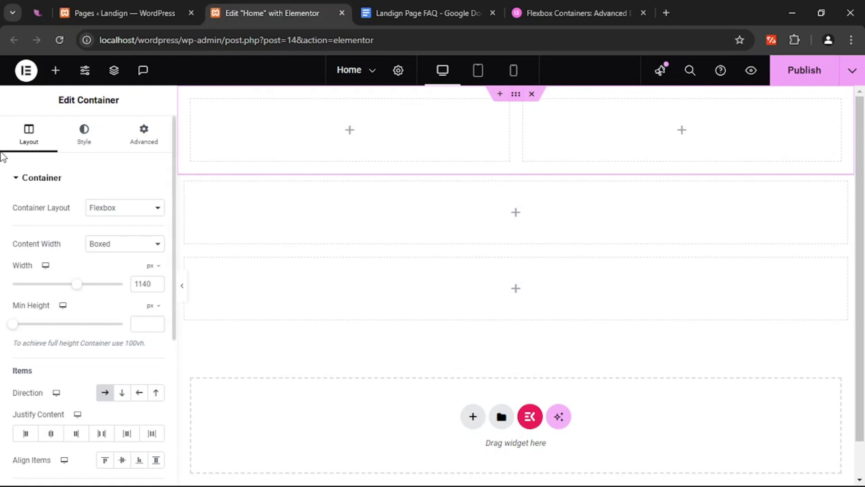
# - Examine the two-column container's layout options and compare them with the align-and-justify demo on the Flexbox Containers web page
pyautogui.scroll(-5, 77, 281)
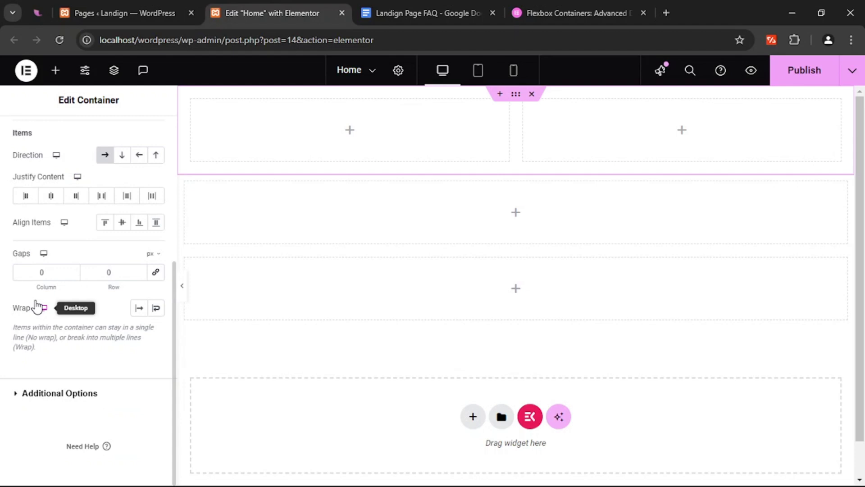
pyautogui.scroll(5, 37, 304)
pyautogui.scroll(-1, 31, 301)
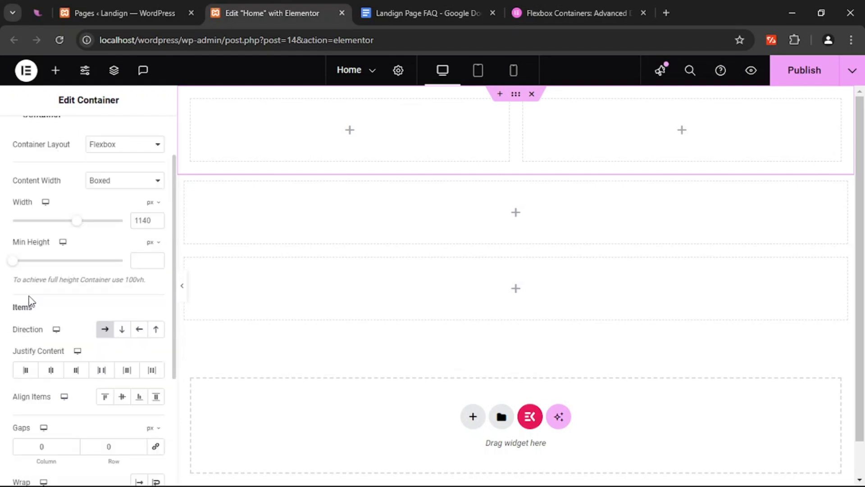
pyautogui.scroll(-2, 29, 302)
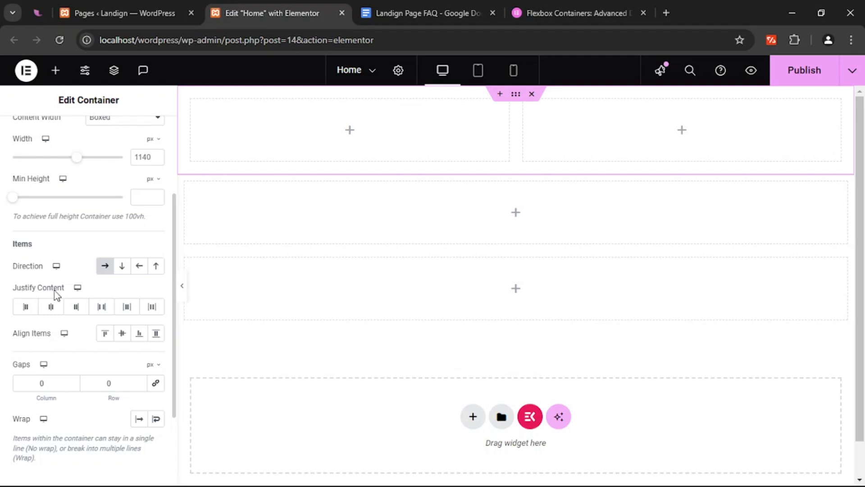
pyautogui.scroll(-2, 32, 306)
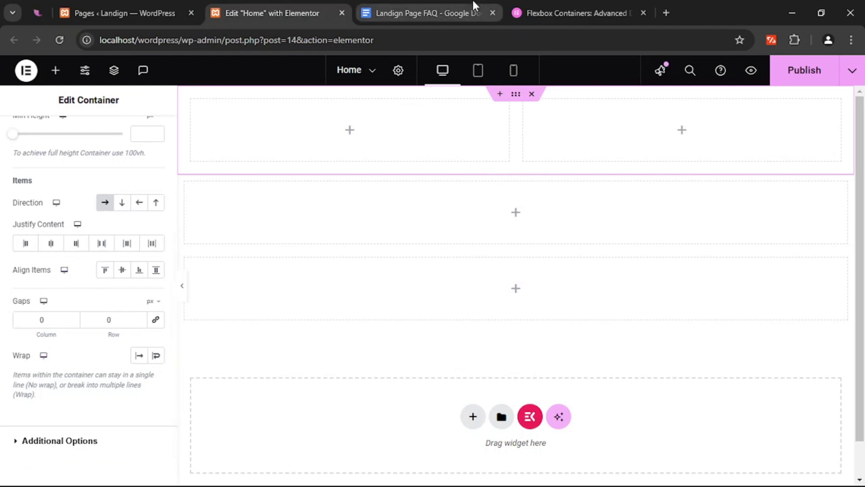
pyautogui.click(593, 9)
pyautogui.scroll(-1, 494, 290)
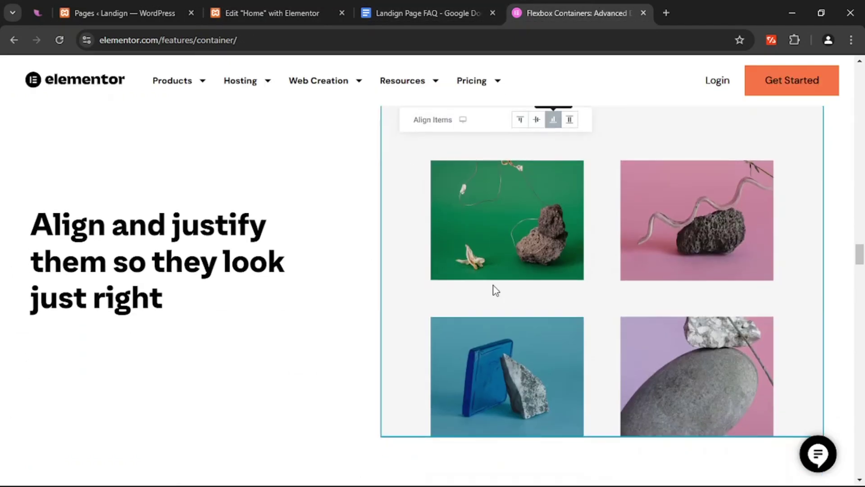
pyautogui.scroll(1, 492, 290)
pyautogui.click(129, 6)
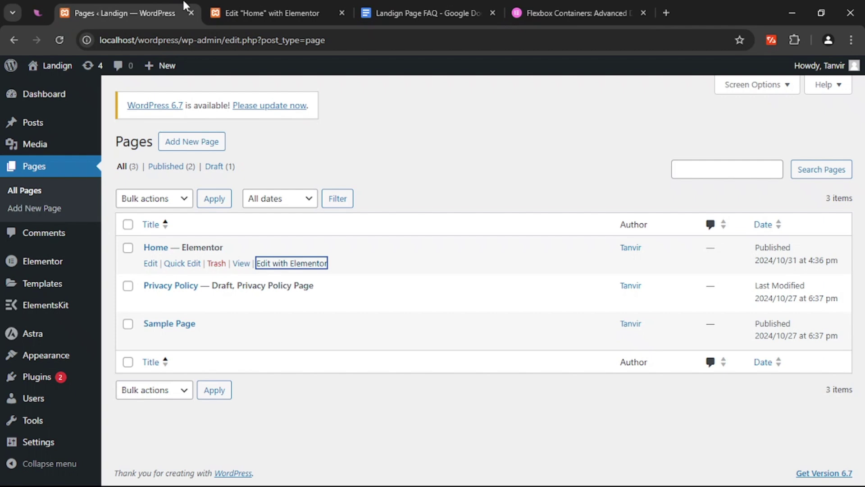
pyautogui.click(252, 5)
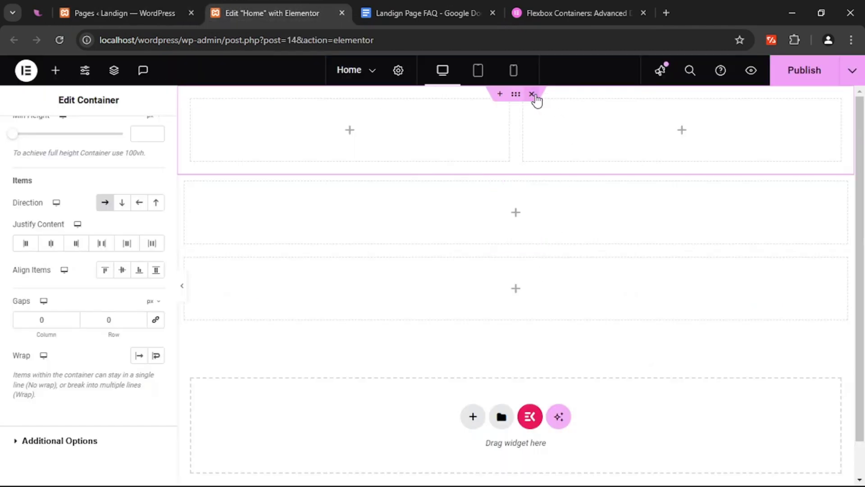
# - Delete the two-column container and both single containers from the Home page
pyautogui.click(533, 94)
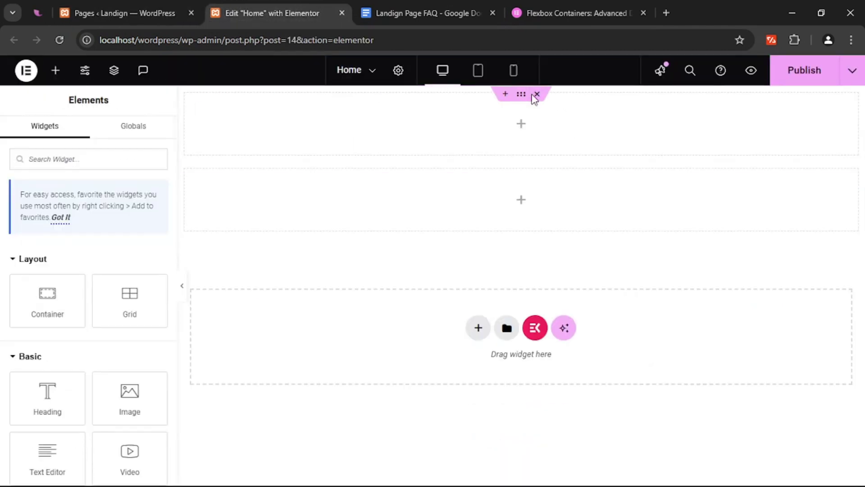
pyautogui.click(536, 92)
pyautogui.click(536, 93)
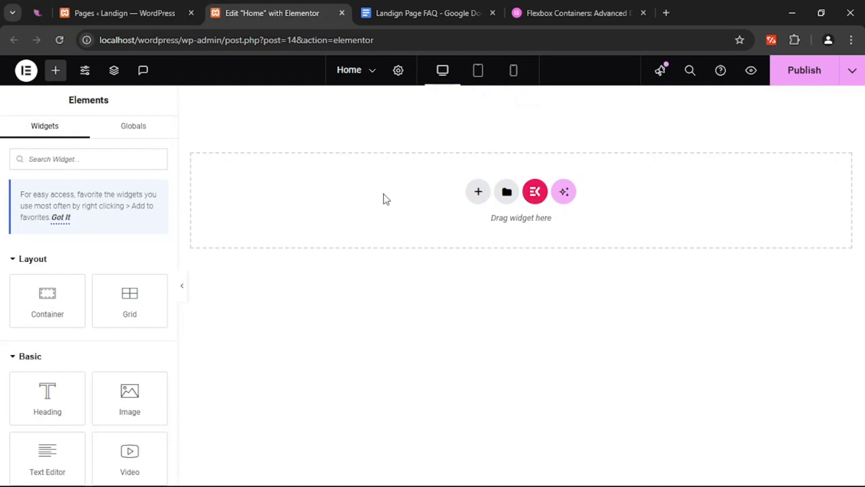
# - Add a Flexbox container to the Home page with the single column-direction structure
pyautogui.click(479, 192)
pyautogui.click(481, 232)
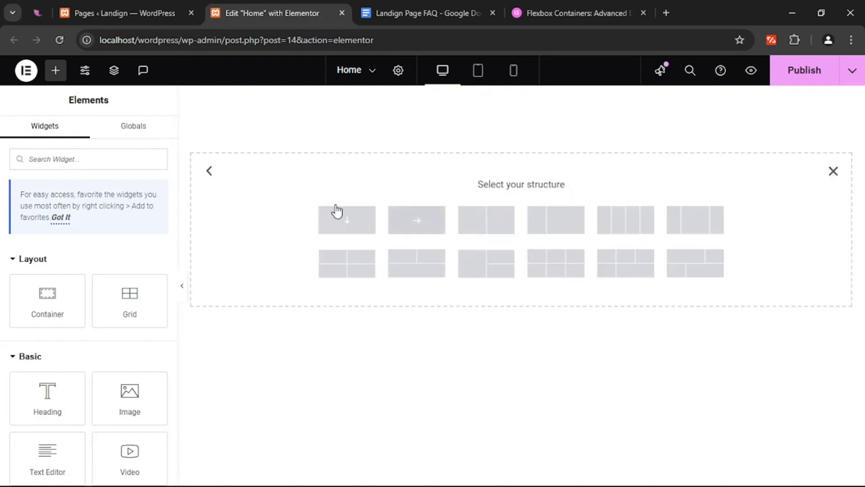
pyautogui.click(323, 220)
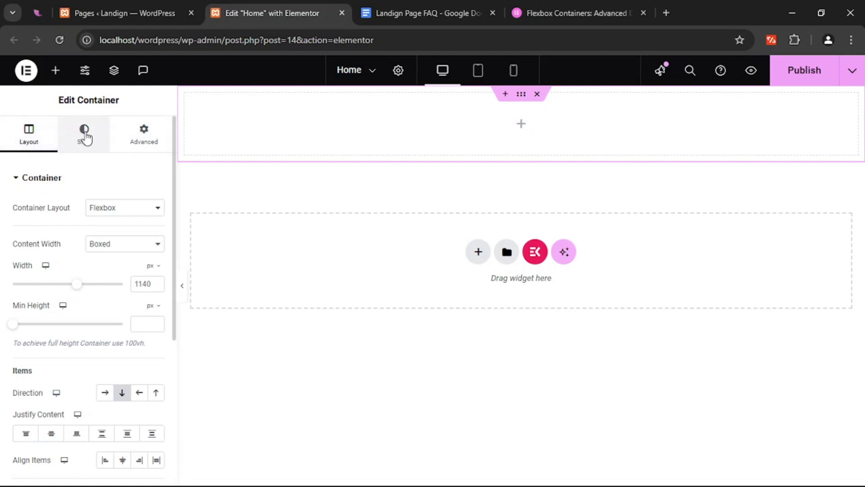
pyautogui.click(150, 135)
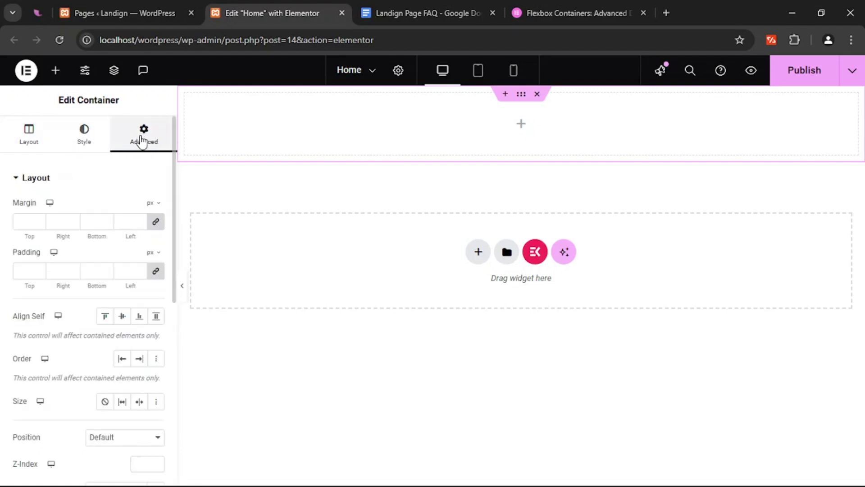
pyautogui.click(9, 138)
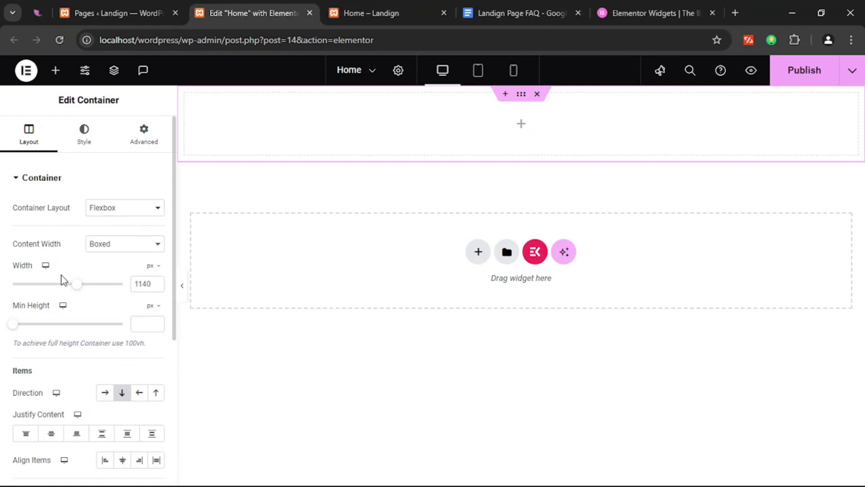
pyautogui.moveTo(9, 245); pyautogui.dragTo(71, 235)
pyautogui.click(71, 236)
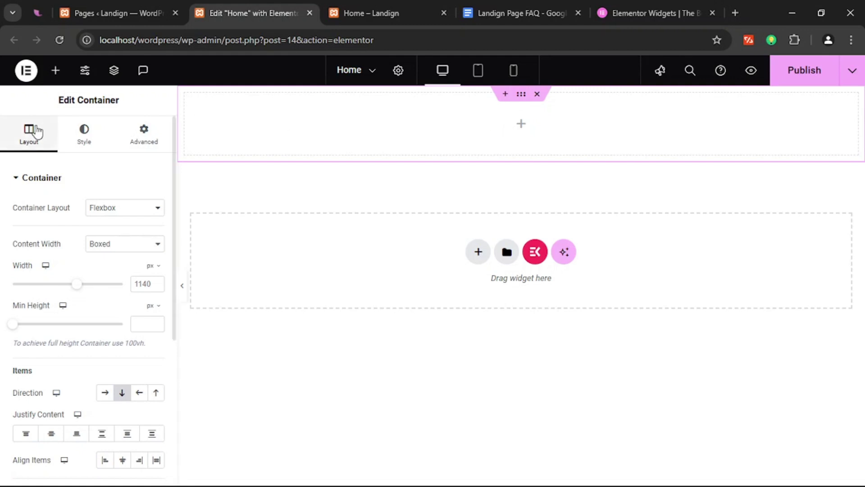
# - Give the container a Classic background in the global Accent color #61CE70
pyautogui.click(92, 144)
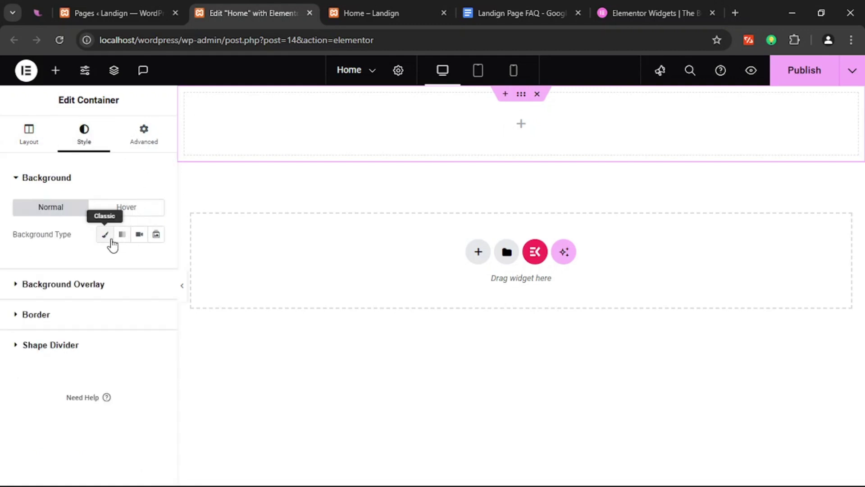
pyautogui.click(109, 239)
pyautogui.click(139, 261)
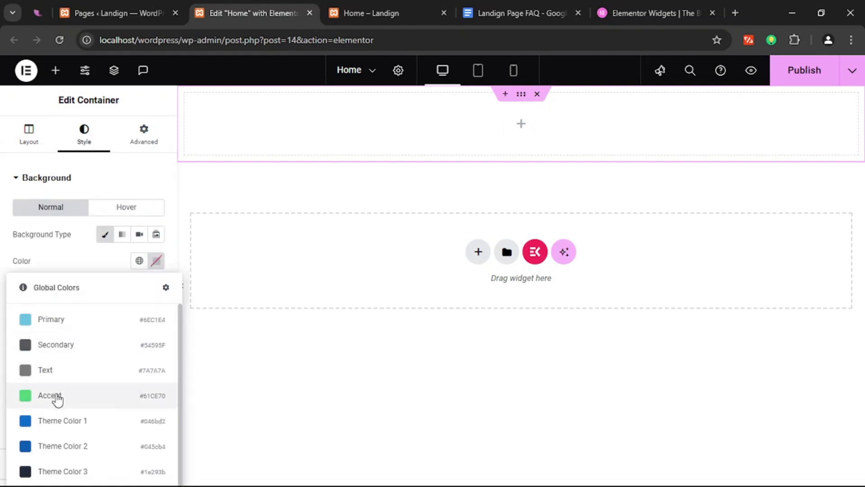
pyautogui.click(50, 395)
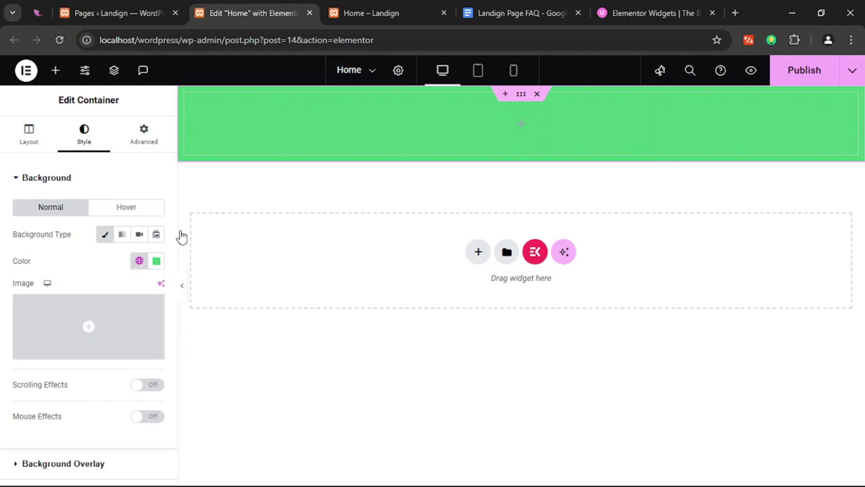
# - Add a Text Editor widget to the green container and repeat its lorem ipsum text seven times
pyautogui.click(181, 234)
pyautogui.moveTo(45, 455); pyautogui.dragTo(613, 114)
pyautogui.moveTo(53, 401); pyautogui.dragTo(32, 297)
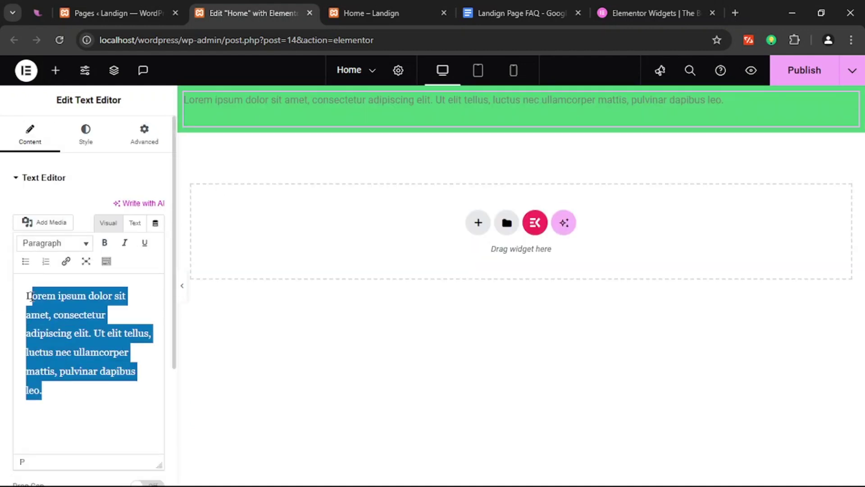
pyautogui.hotkey('ctrl', 'c')
pyautogui.hotkey('ctrl', 'v')
pyautogui.hotkey('ctrl', 'v')
pyautogui.hotkey('ctrl', 'v')
pyautogui.hotkey('ctrl', 'v')
pyautogui.hotkey('ctrl', 'v')
pyautogui.hotkey('ctrl', 'v')
pyautogui.hotkey('ctrl', 'v')
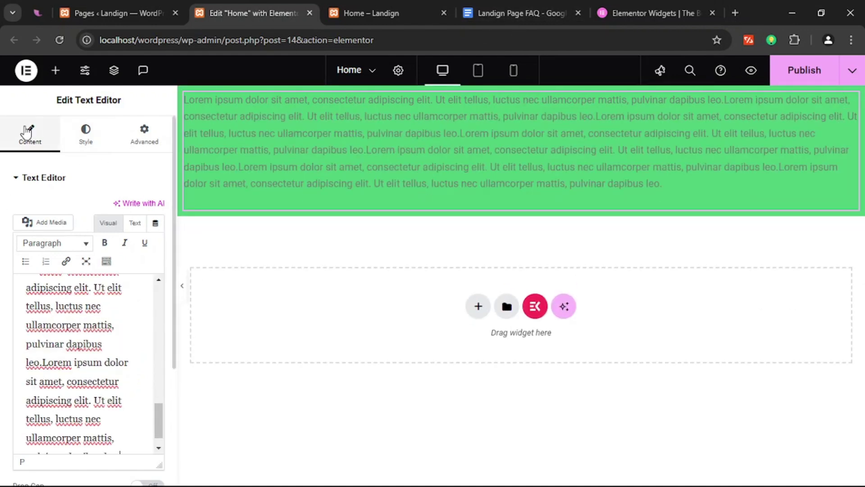
# - Open the green container's Layout settings and preview its boxed content with the editing panel hidden
pyautogui.moveTo(533, 147)
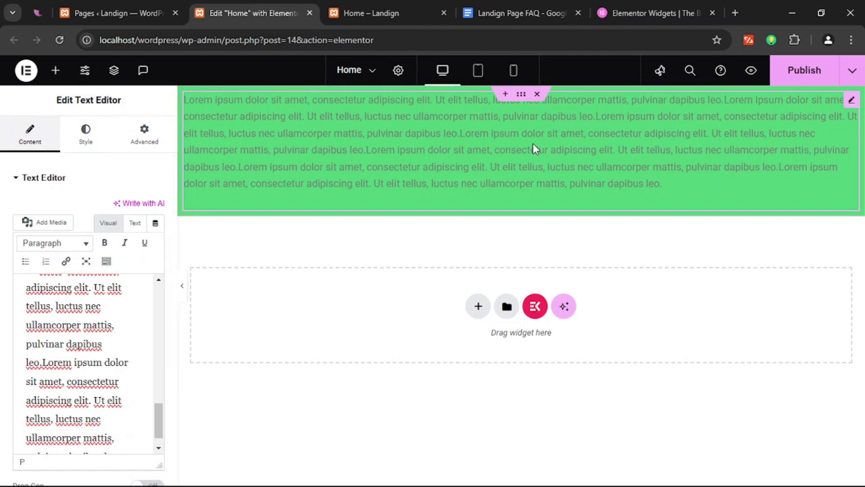
pyautogui.click(522, 96)
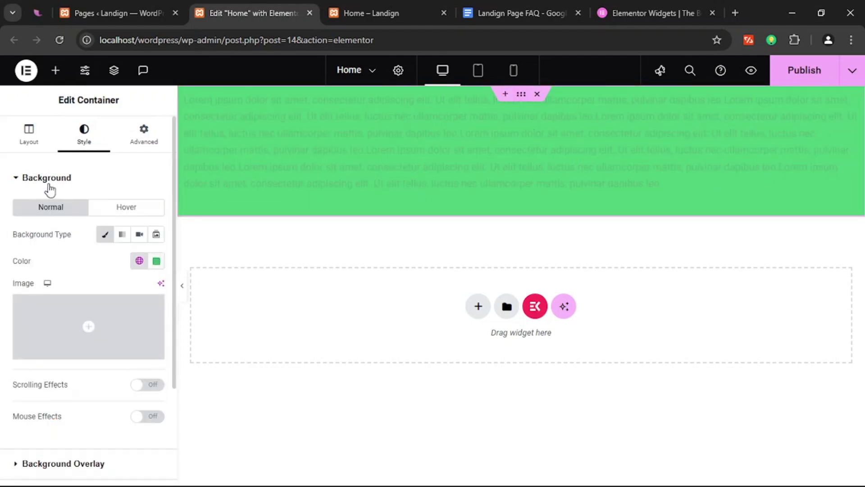
pyautogui.click(29, 135)
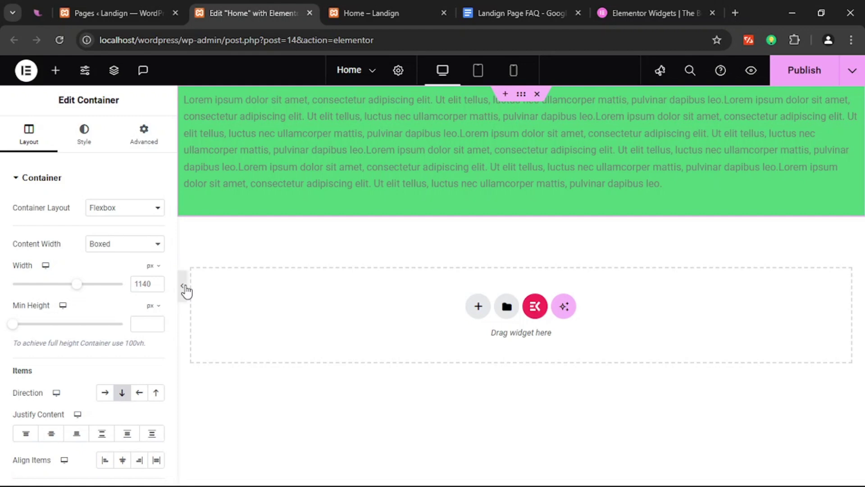
pyautogui.click(182, 285)
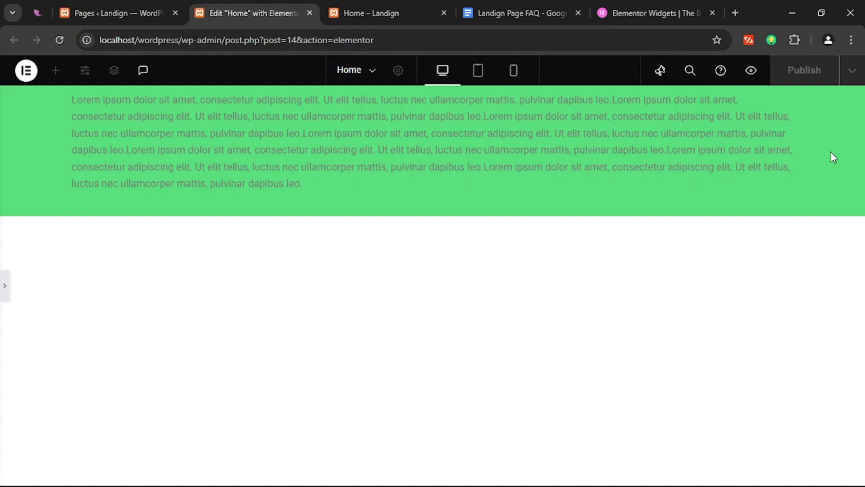
pyautogui.click(5, 286)
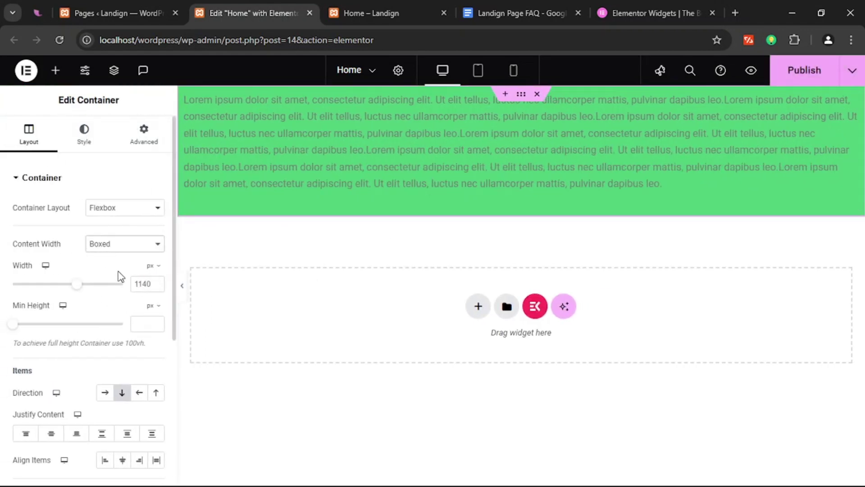
# - Set the container's Content Width to Full Width and preview it with the editing panel hidden
pyautogui.click(125, 244)
pyautogui.click(108, 261)
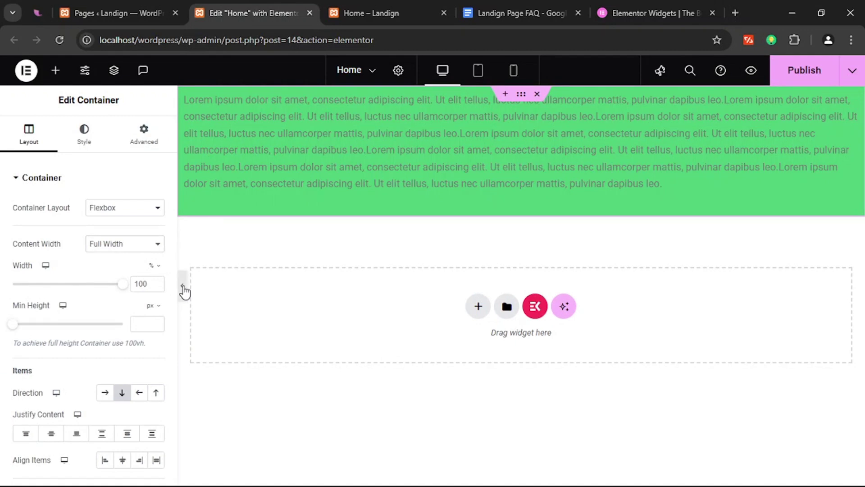
pyautogui.click(183, 286)
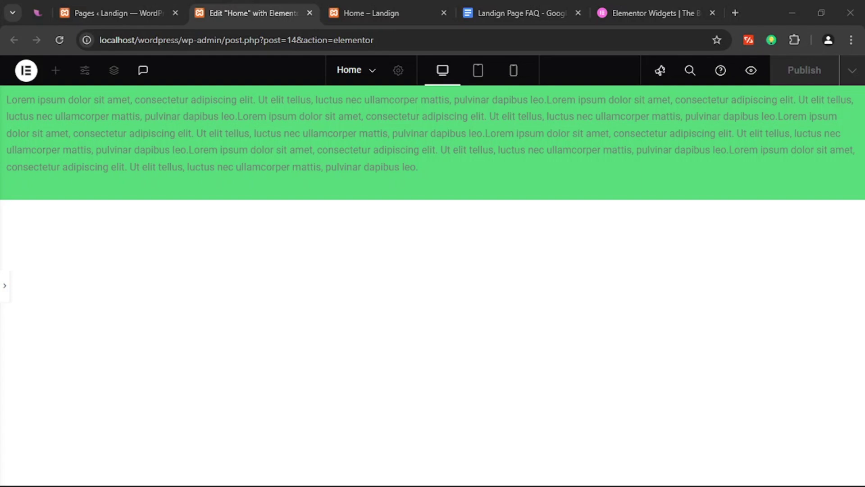
# - Bring back the editing panel and set the green container's Content Width to Boxed
pyautogui.click(4, 285)
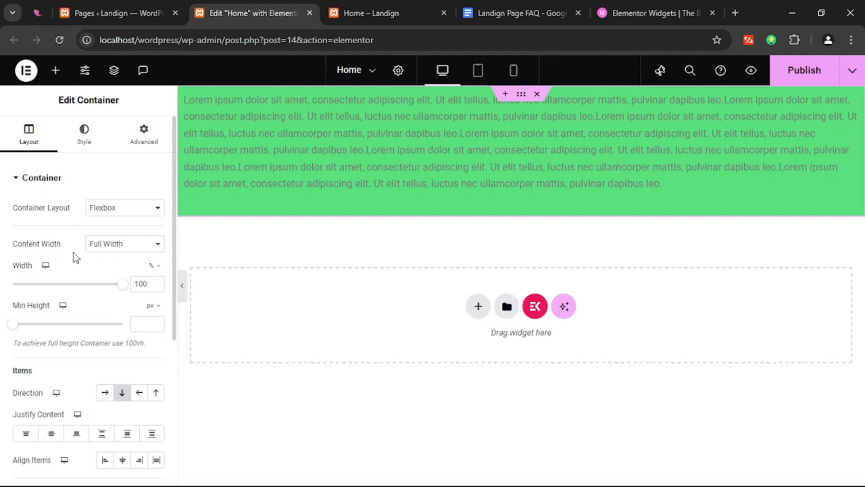
pyautogui.click(119, 245)
pyautogui.click(122, 255)
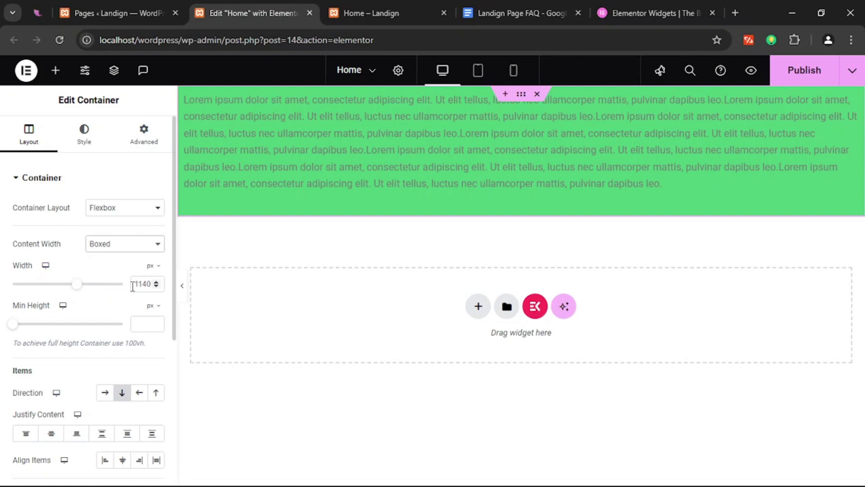
# - Switch the green container's boxed width unit to custom and back to px
pyautogui.click(133, 287)
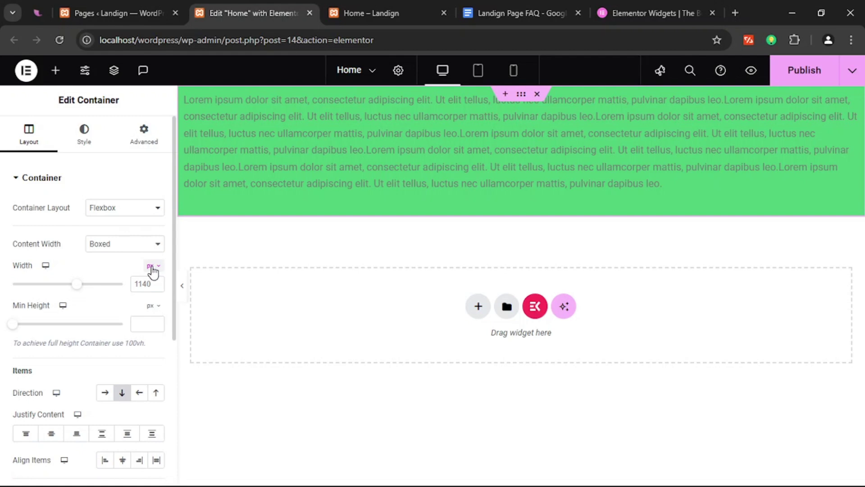
pyautogui.click(152, 270)
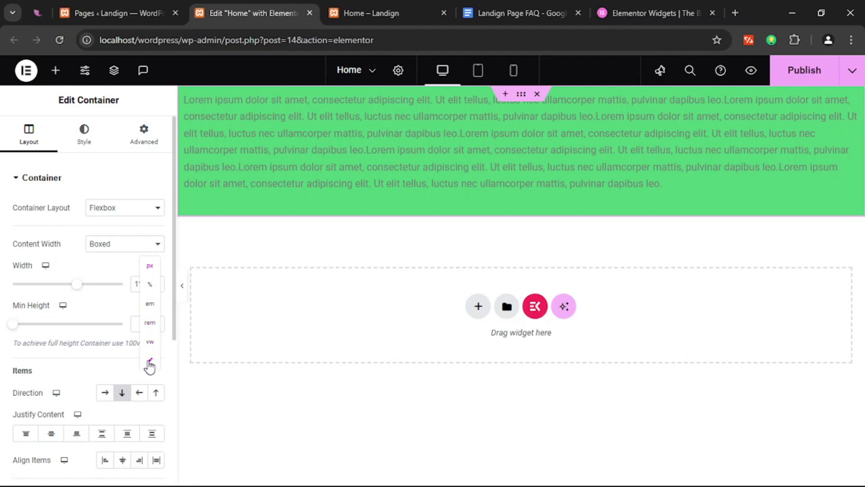
pyautogui.click(150, 364)
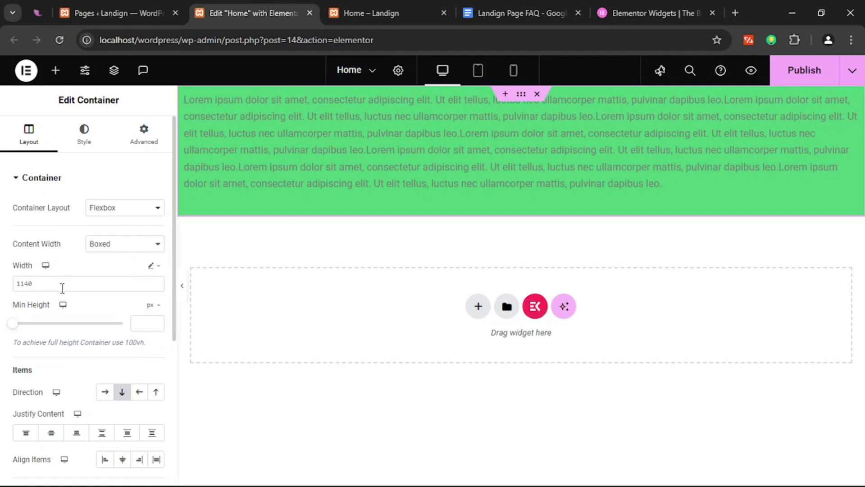
pyautogui.click(79, 285)
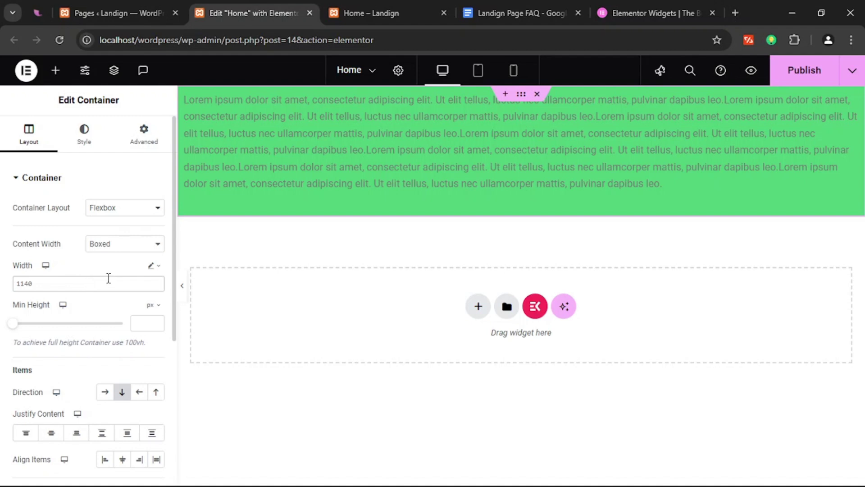
pyautogui.click(151, 267)
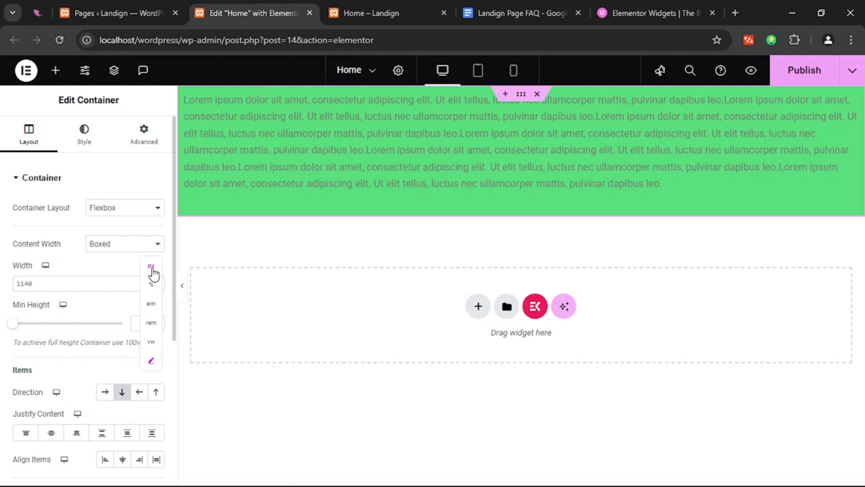
pyautogui.click(151, 267)
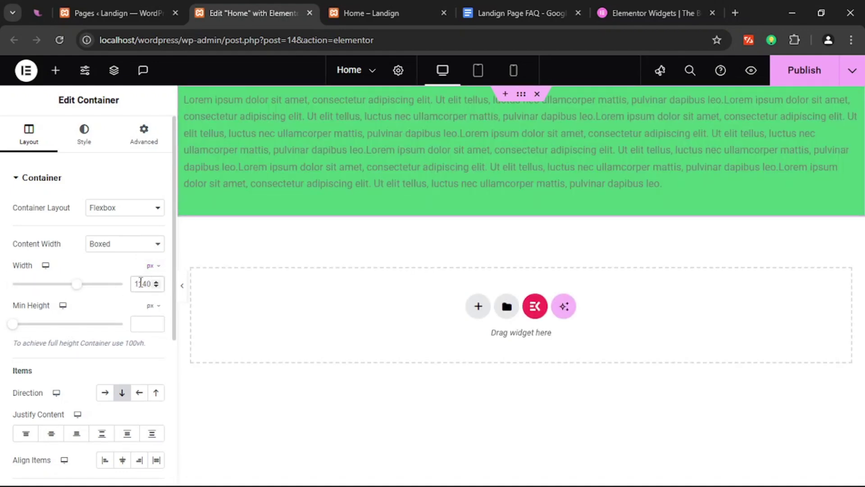
# - Try boxed content widths of 1200, 800 and 1369 px on the green container
pyautogui.doubleClick(141, 283)
pyautogui.write('1200')
pyautogui.doubleClick(139, 285)
pyautogui.write('800')
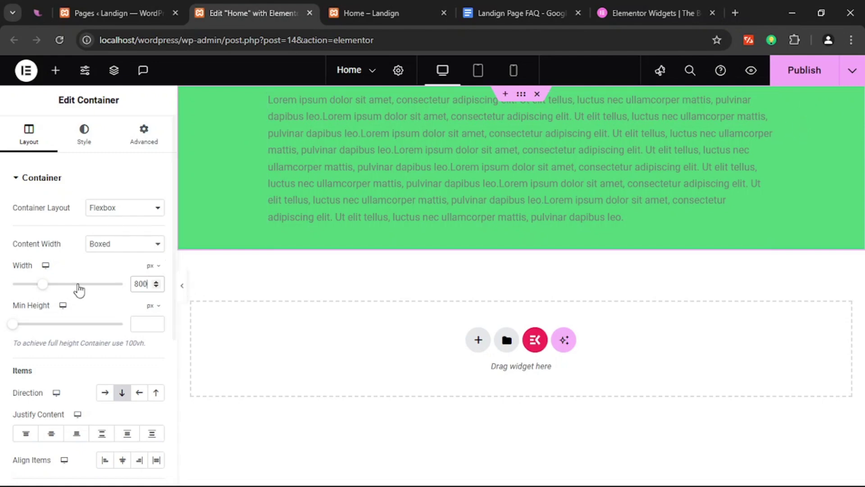
pyautogui.moveTo(44, 291); pyautogui.dragTo(101, 289)
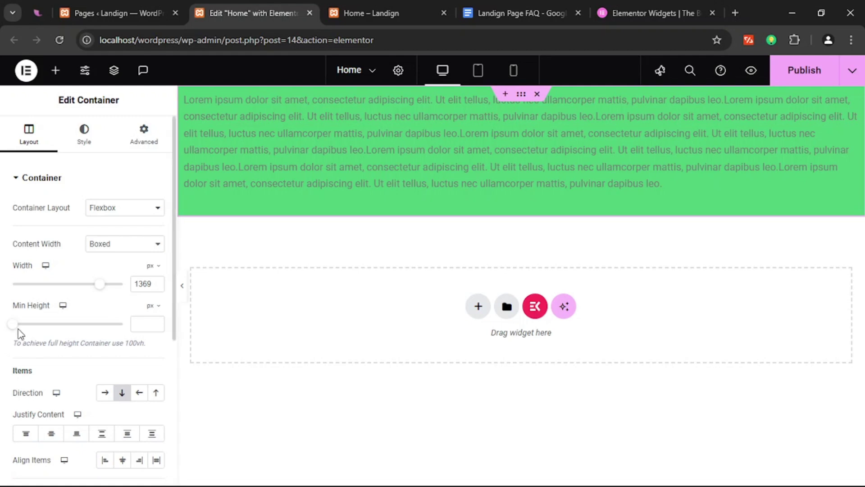
# - Try a Min Height of 439 px with a panel-hidden preview, and reduce it to 174 px
pyautogui.moveTo(13, 325); pyautogui.dragTo(46, 328)
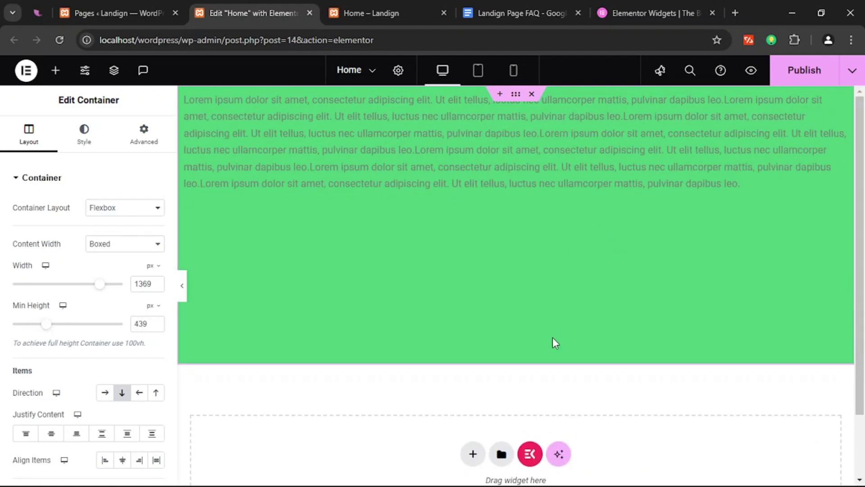
pyautogui.click(182, 285)
pyautogui.click(3, 297)
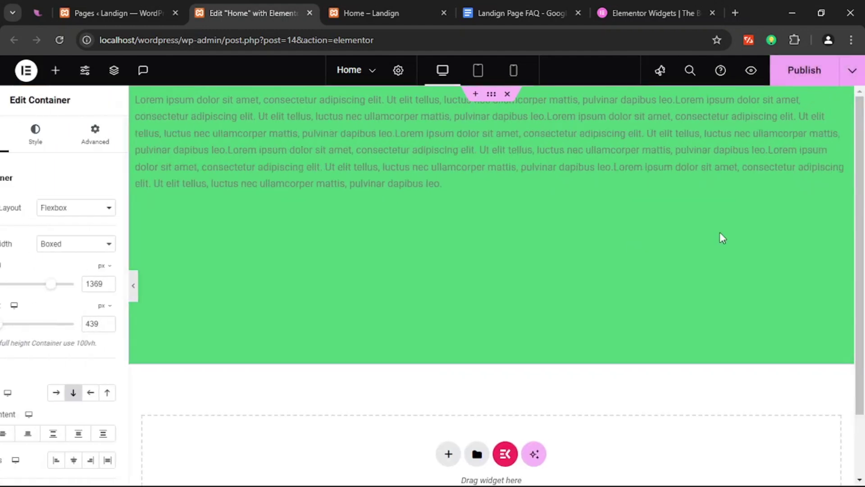
pyautogui.moveTo(45, 329); pyautogui.dragTo(26, 337)
pyautogui.scroll(-1, 49, 338)
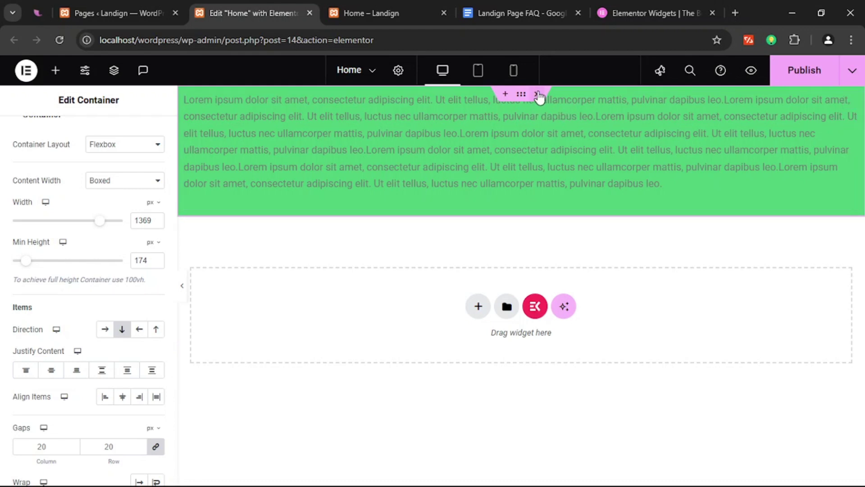
# - Delete the green container and add a new Flexbox container with the single-column downward structure
pyautogui.click(537, 95)
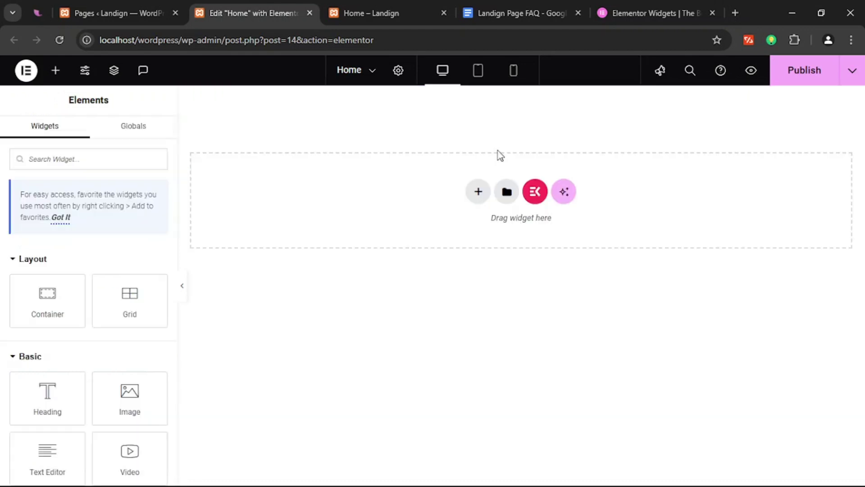
pyautogui.click(478, 192)
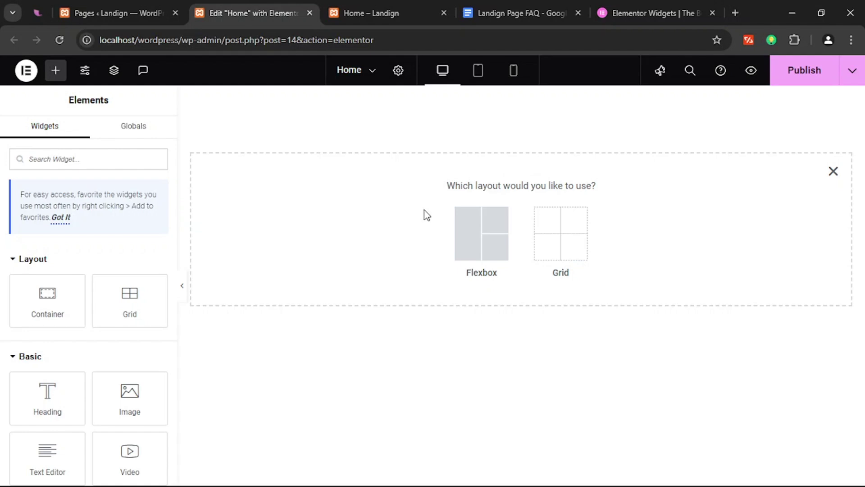
pyautogui.click(472, 229)
pyautogui.click(347, 219)
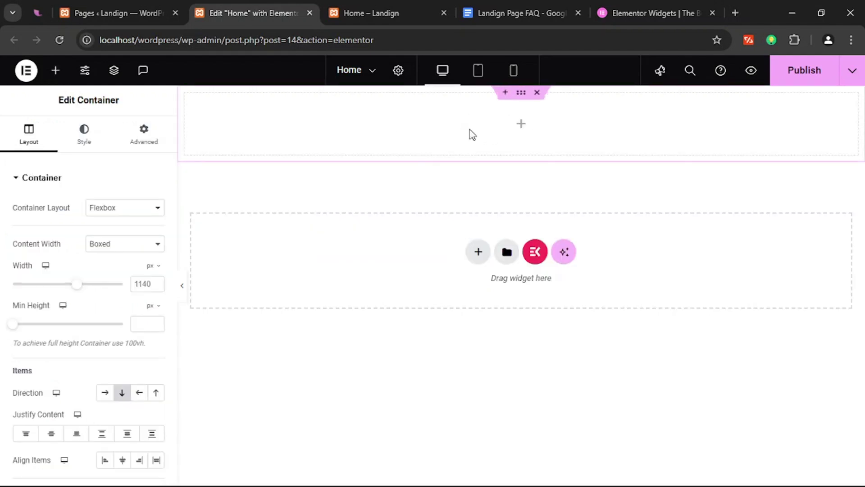
# - Nest three containers inside the new container, each one placed within the previous one
pyautogui.click(521, 127)
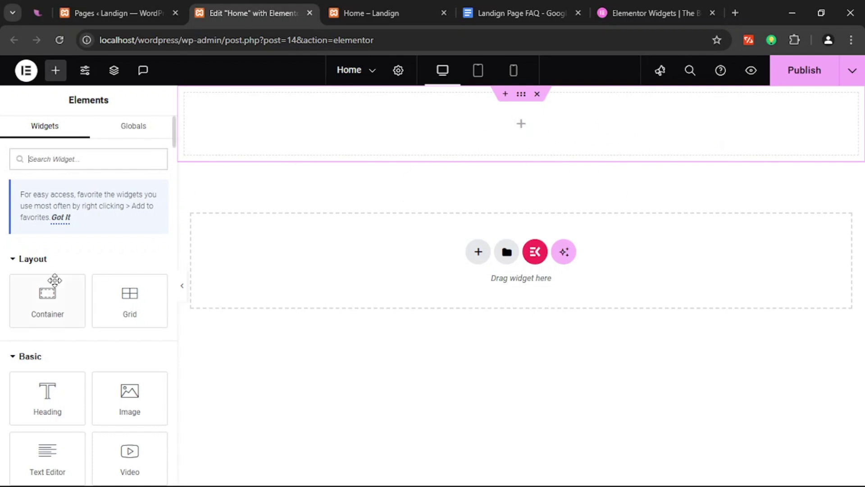
pyautogui.moveTo(77, 297); pyautogui.dragTo(485, 119)
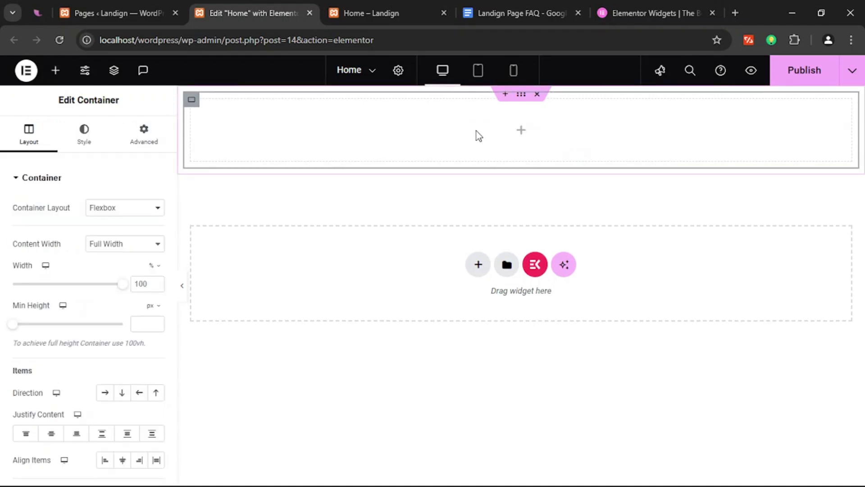
pyautogui.click(523, 131)
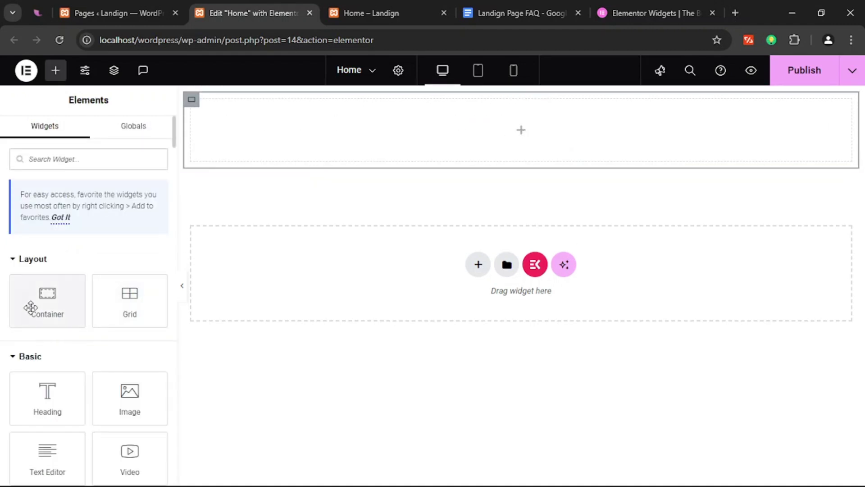
pyautogui.moveTo(28, 305); pyautogui.dragTo(614, 116)
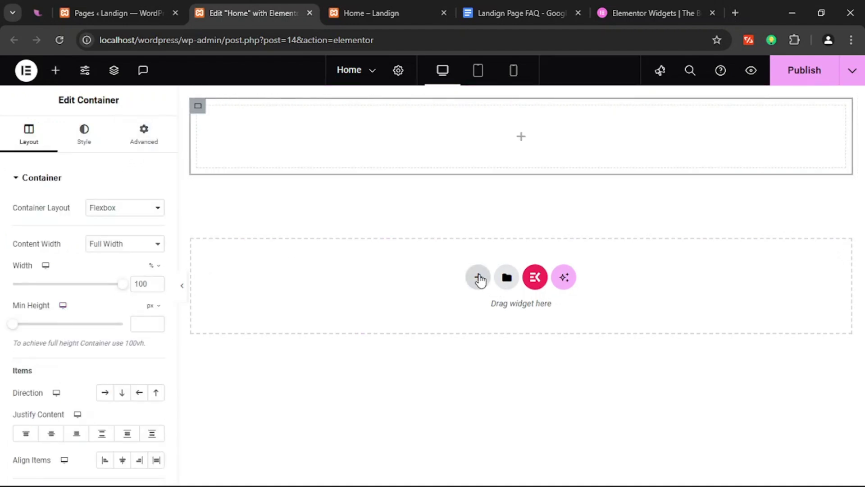
pyautogui.click(522, 144)
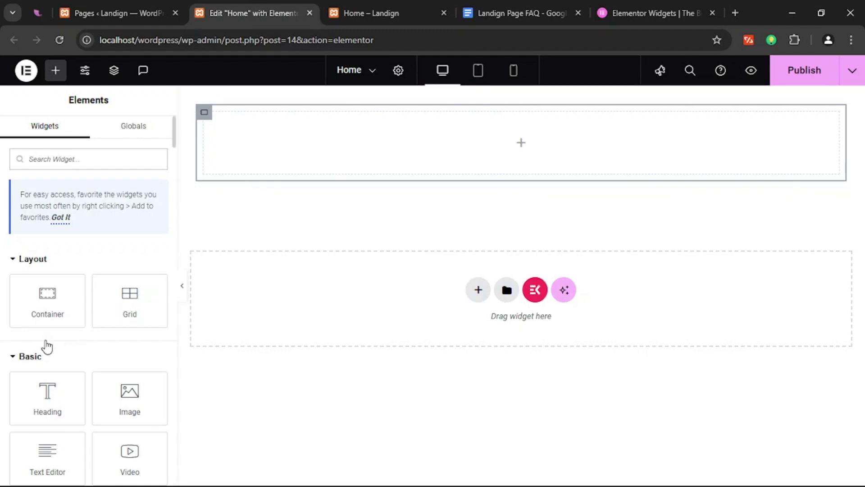
pyautogui.moveTo(45, 302); pyautogui.dragTo(524, 137)
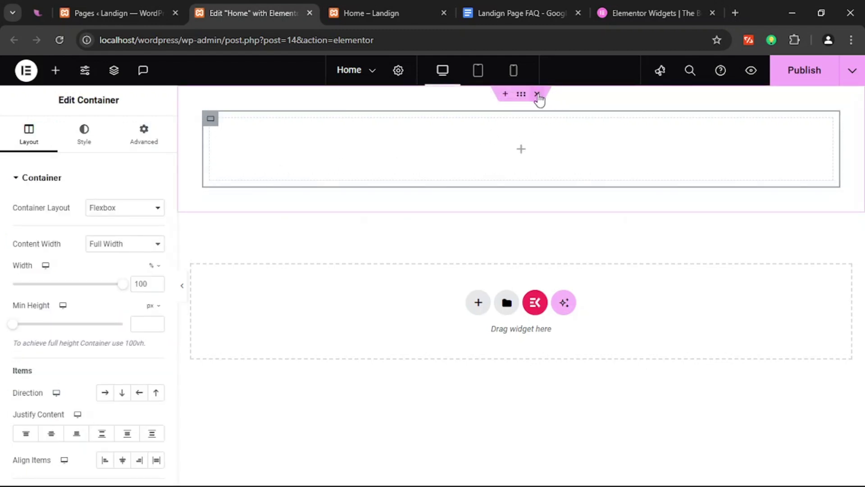
# - Delete the container with its nested levels and add a fresh single-column, downward-direction Flexbox container
pyautogui.click(538, 95)
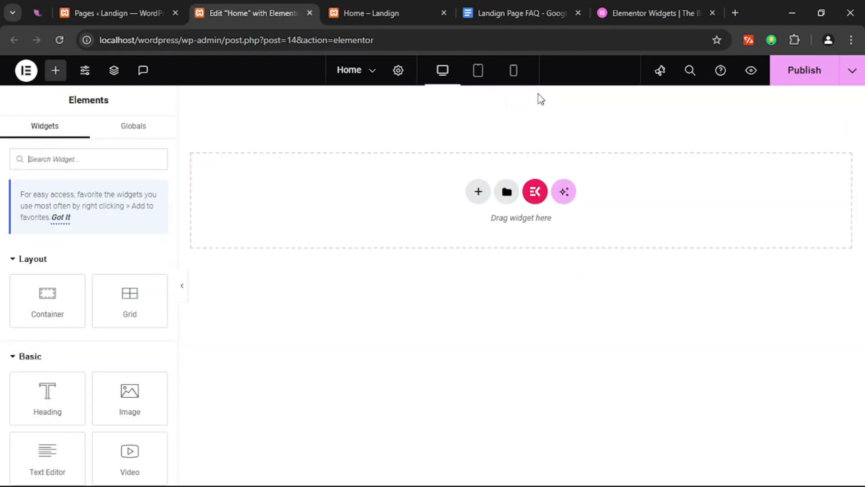
pyautogui.click(488, 192)
pyautogui.click(458, 229)
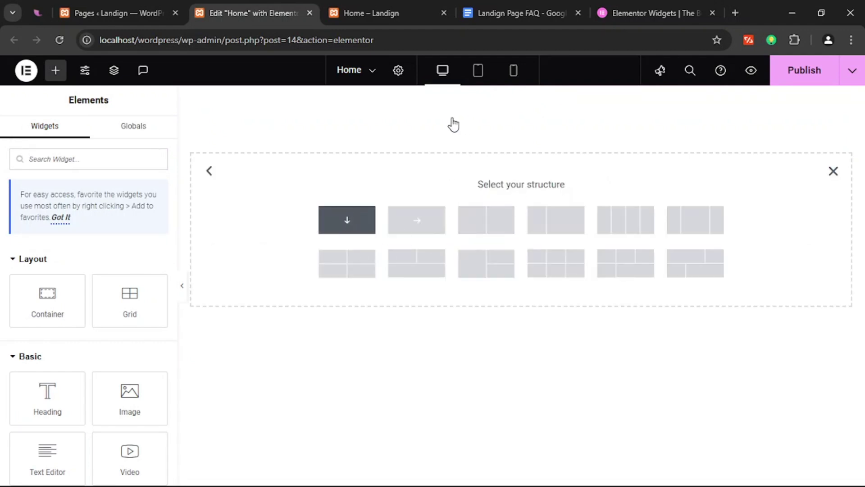
pyautogui.click(522, 126)
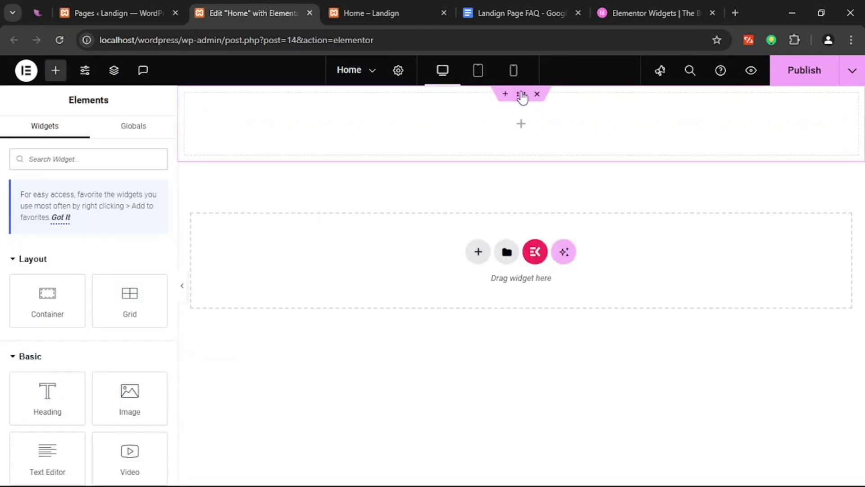
# - Examine the new container's layout options for Direction, Justify Content, Align Items, Gaps and Wrap
pyautogui.click(521, 94)
pyautogui.scroll(-1, 51, 373)
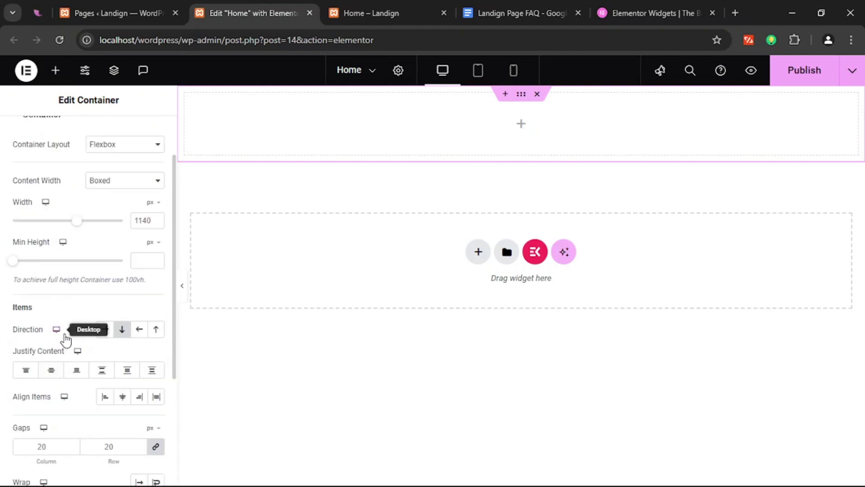
pyautogui.scroll(-1, 41, 339)
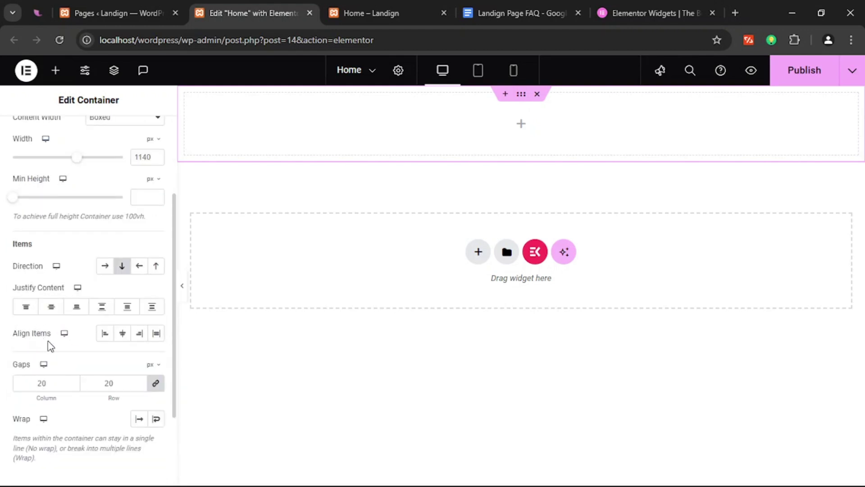
pyautogui.scroll(-1, 48, 346)
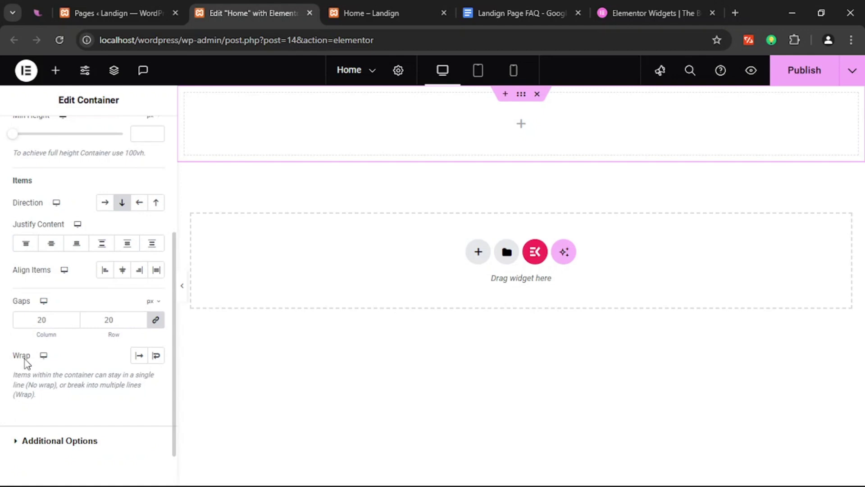
pyautogui.scroll(1, 26, 363)
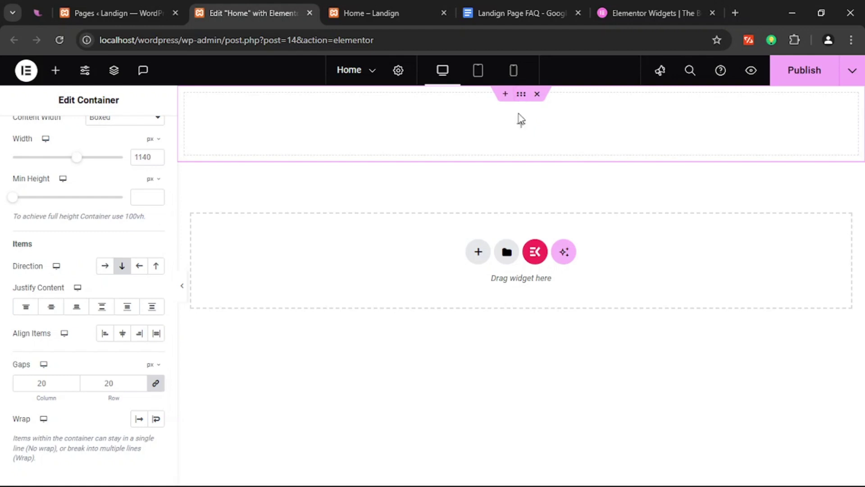
# - Nest a container inside the empty container, duplicate it so two are stacked, and reselect the parent container
pyautogui.click(521, 125)
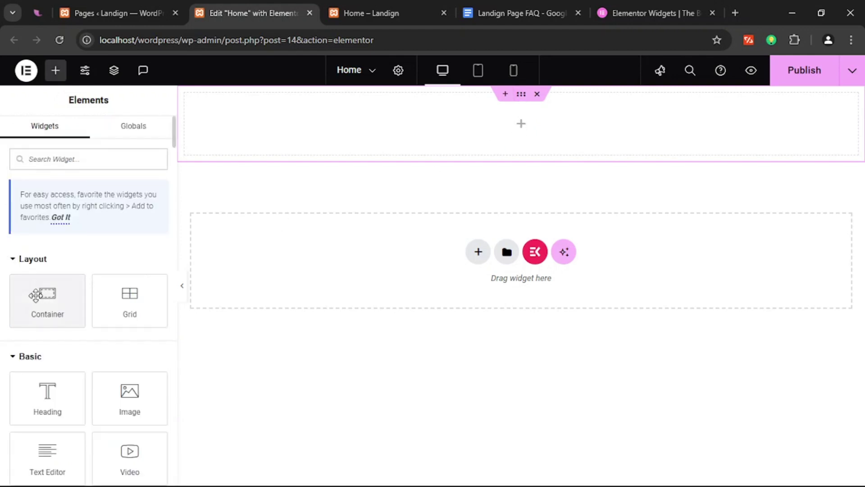
pyautogui.moveTo(42, 294); pyautogui.dragTo(518, 125)
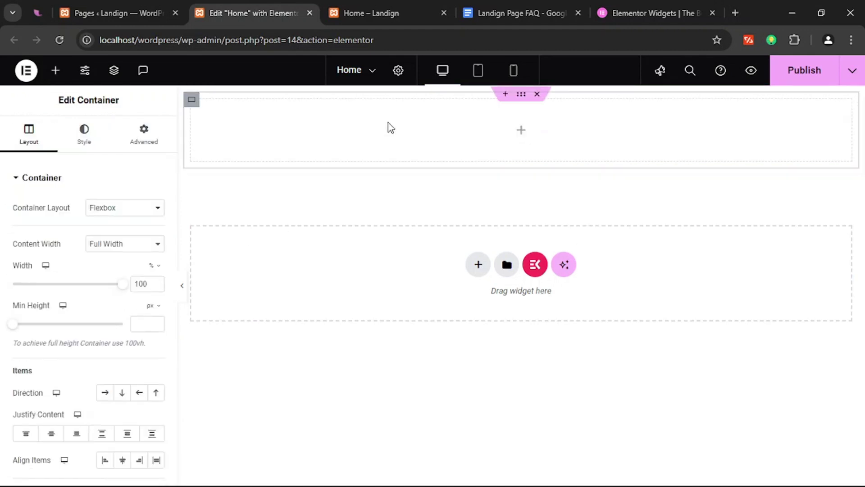
pyautogui.rightClick(193, 104)
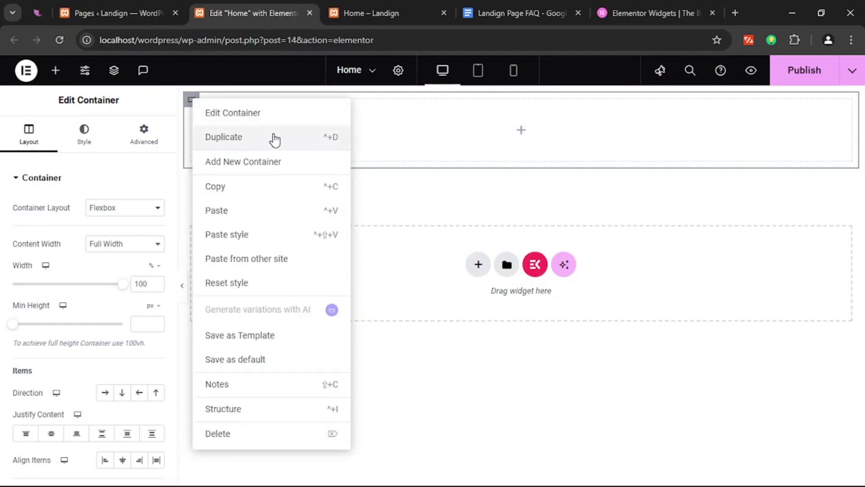
pyautogui.hotkey('ctrl', 'd')
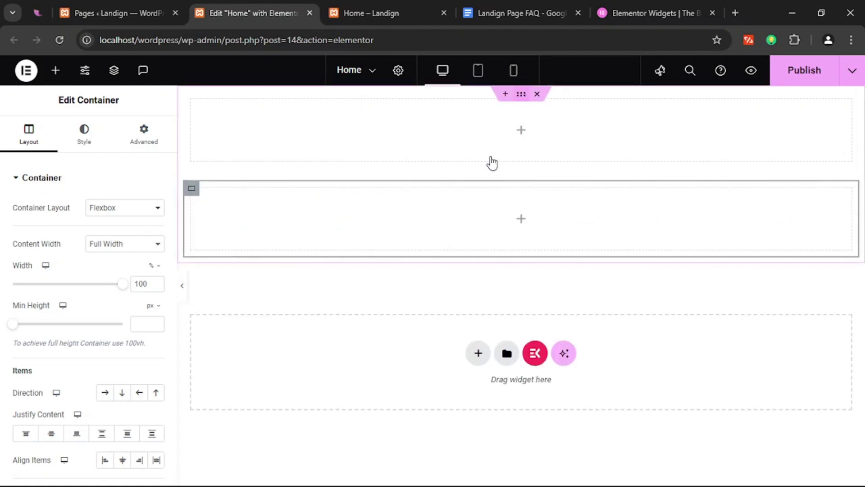
pyautogui.click(492, 162)
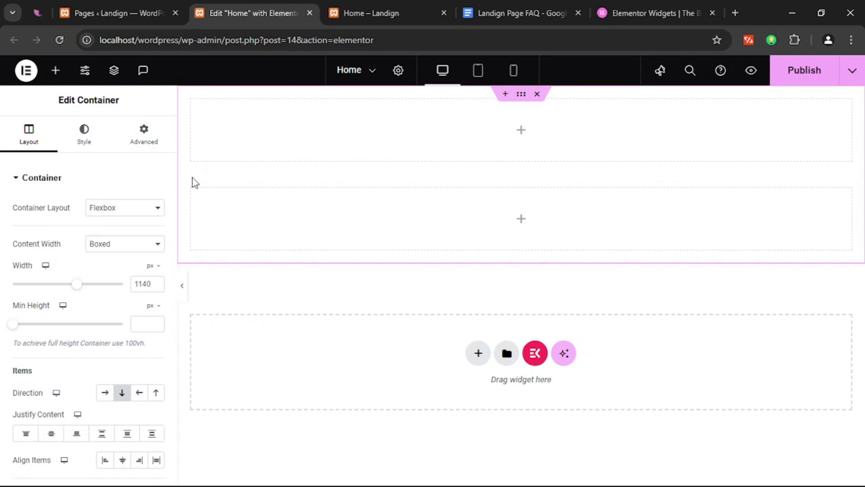
pyautogui.moveTo(205, 193)
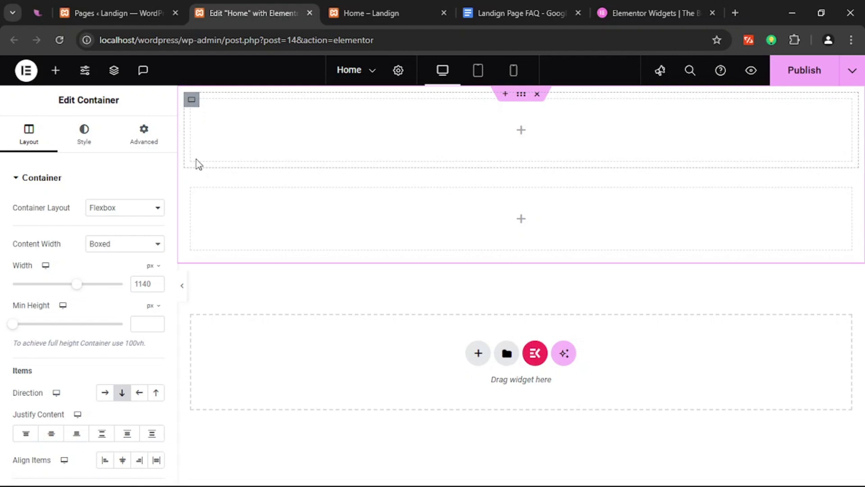
# - Switch the parent container's Direction through row, column, row reversed and column reversed, finishing on row reversed
pyautogui.click(122, 392)
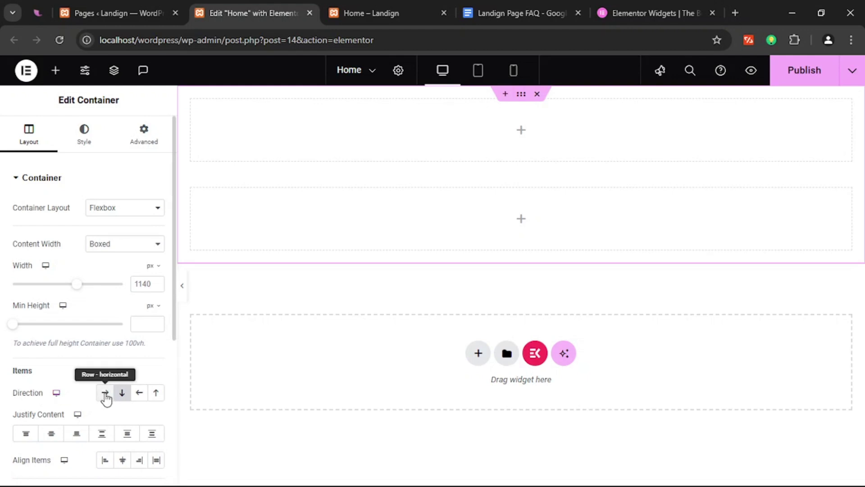
pyautogui.click(105, 393)
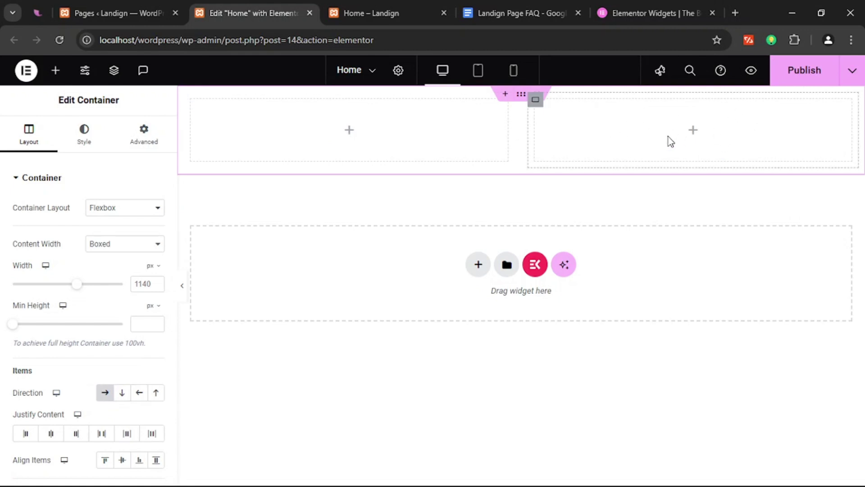
pyautogui.click(122, 394)
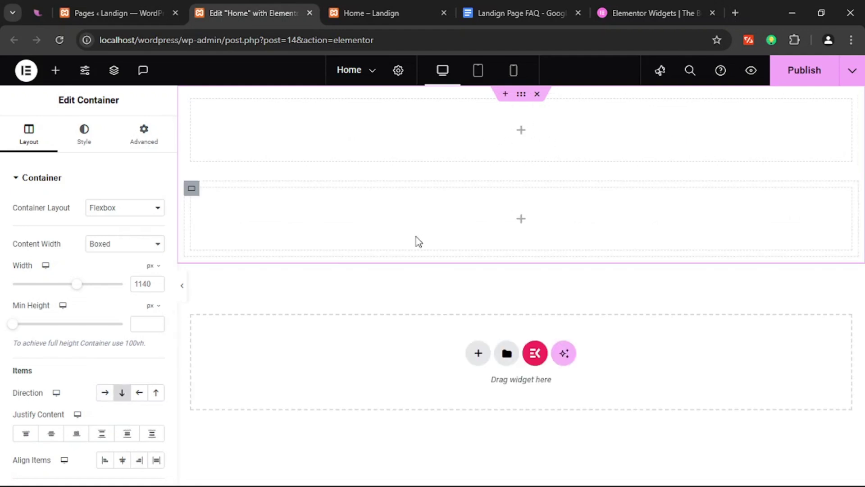
pyautogui.click(138, 394)
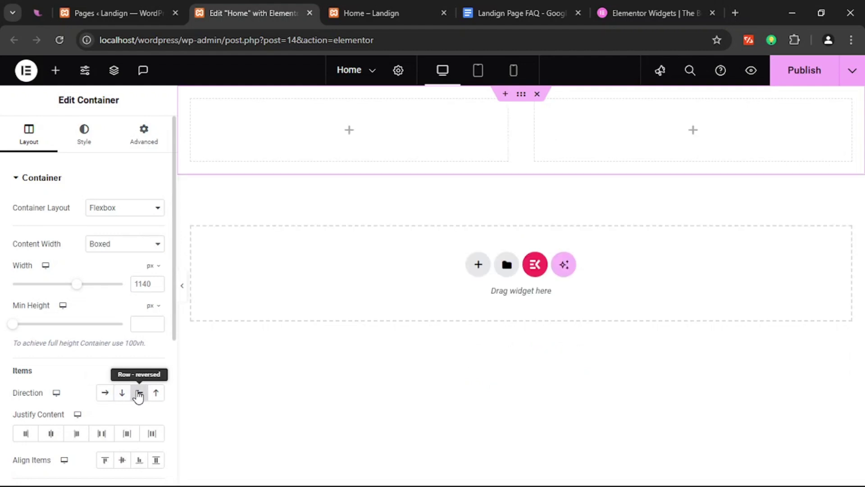
pyautogui.click(156, 392)
pyautogui.click(140, 394)
# - Add an Image widget to the left nested container and set it to the square profile photo from the media library
pyautogui.click(347, 132)
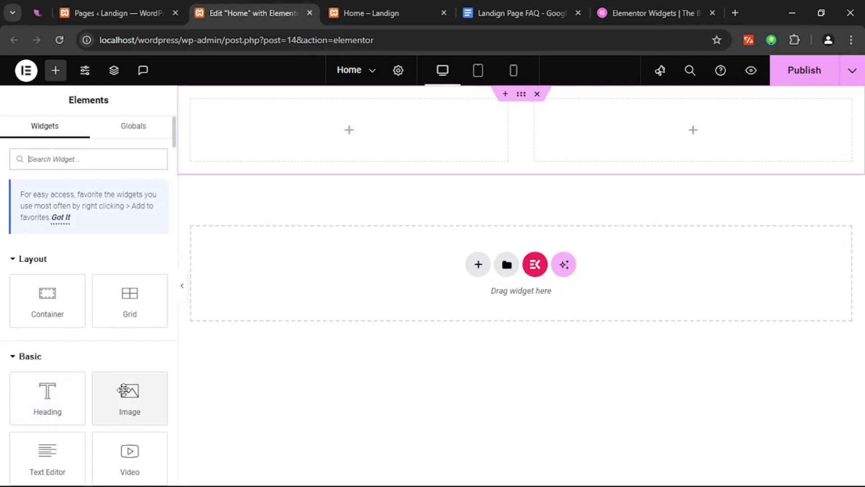
pyautogui.moveTo(128, 392); pyautogui.dragTo(320, 122)
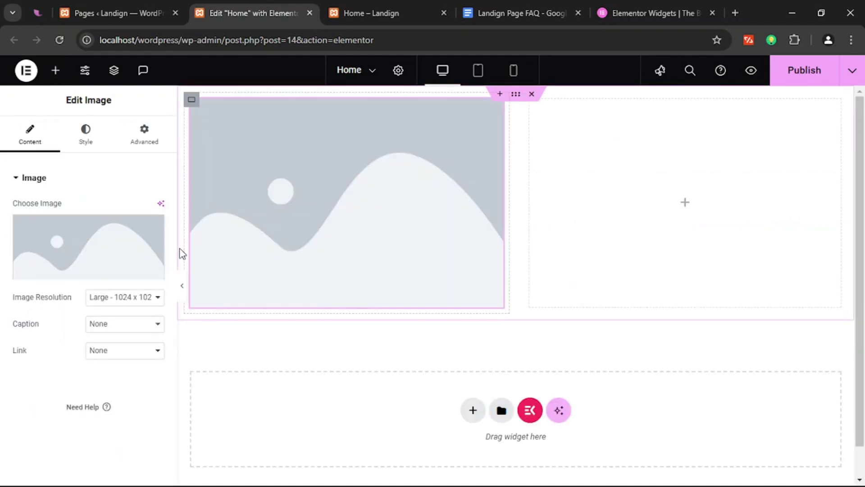
pyautogui.click(220, 227)
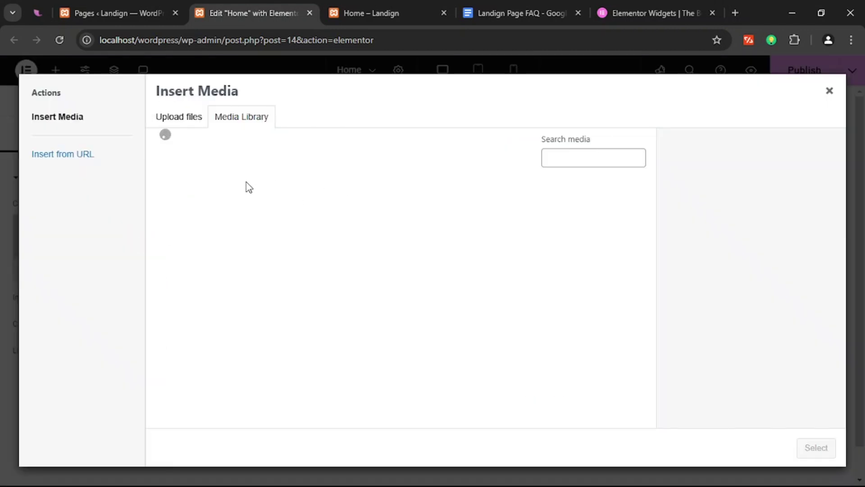
pyautogui.click(203, 224)
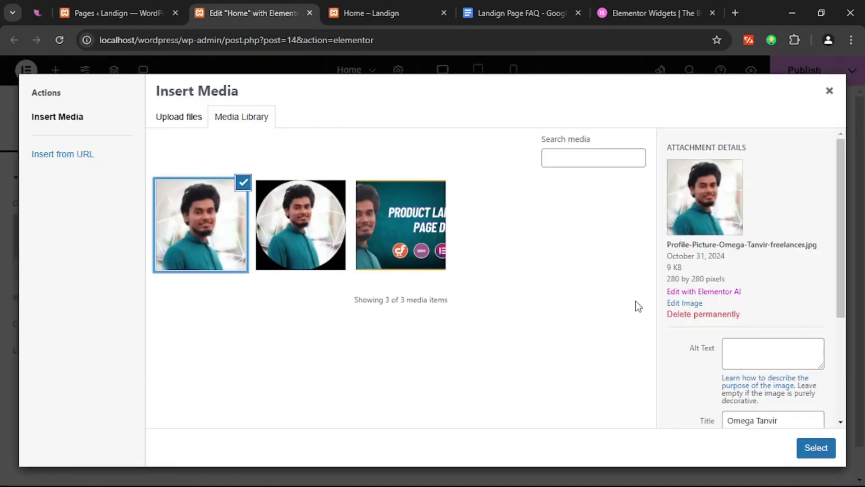
pyautogui.click(816, 447)
# - Add an Image widget to the right nested container and set it to the "Product Landign Page Design" banner from the media library
pyautogui.click(687, 188)
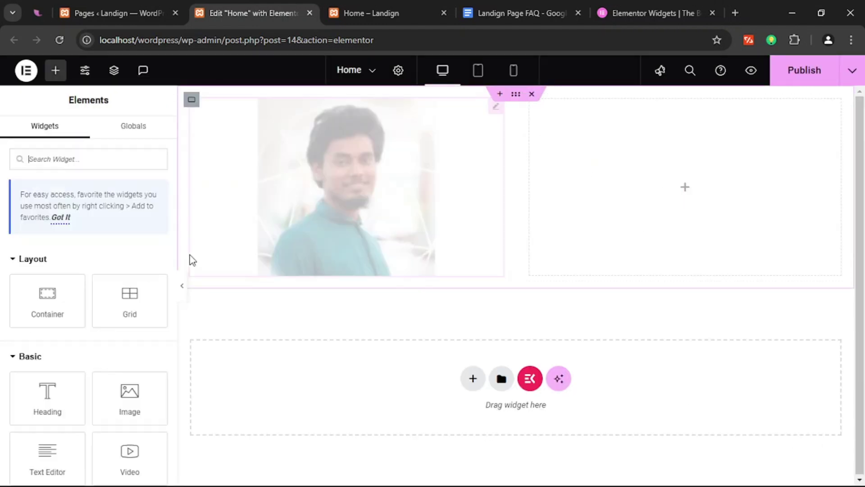
pyautogui.moveTo(156, 392); pyautogui.dragTo(728, 205)
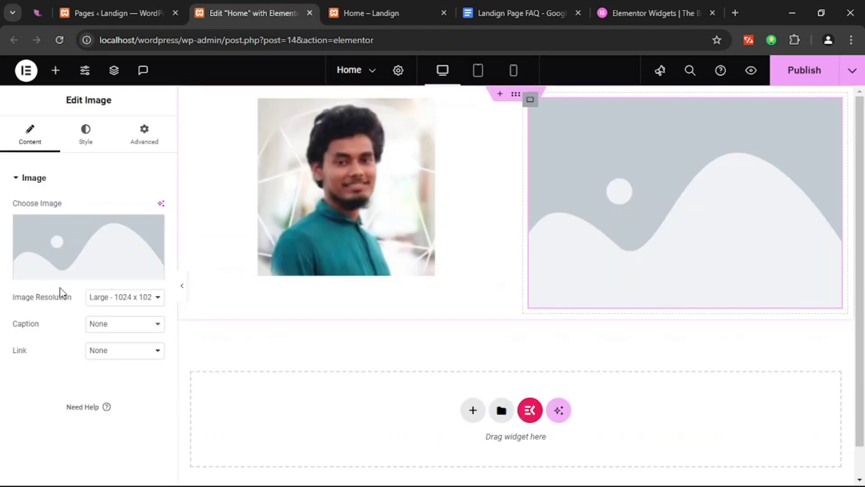
pyautogui.click(60, 271)
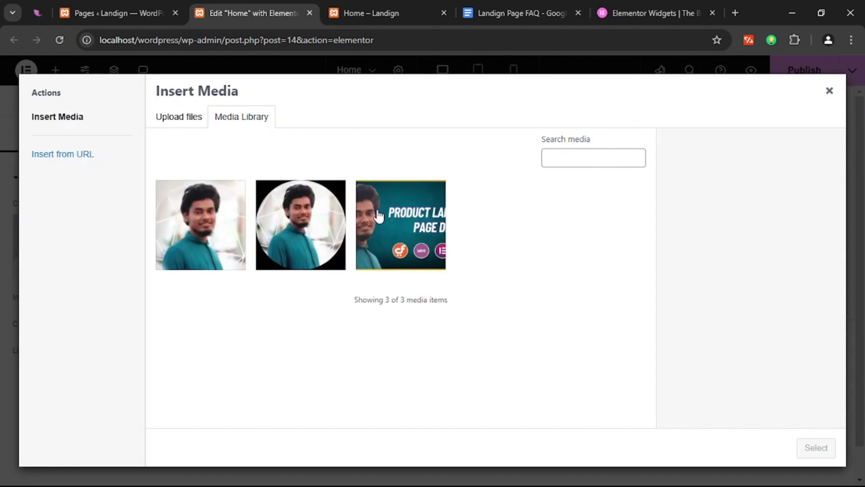
pyautogui.click(407, 231)
pyautogui.click(817, 448)
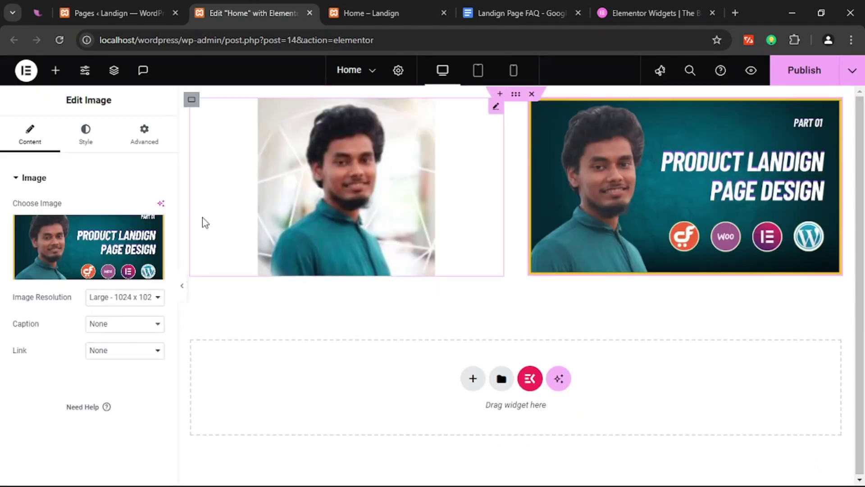
# - Select the parent container and switch its Direction to Row - horizontal and back to Row - reversed to compare the image order
pyautogui.moveTo(519, 99); pyautogui.dragTo(296, 182)
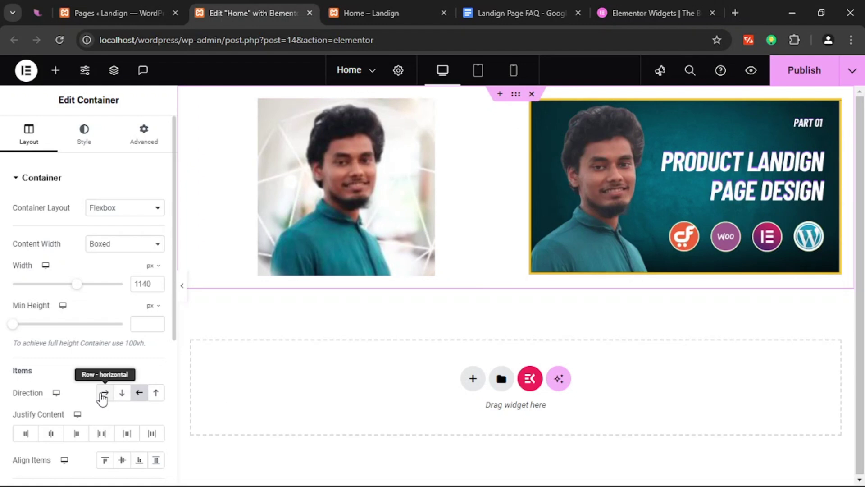
pyautogui.click(104, 393)
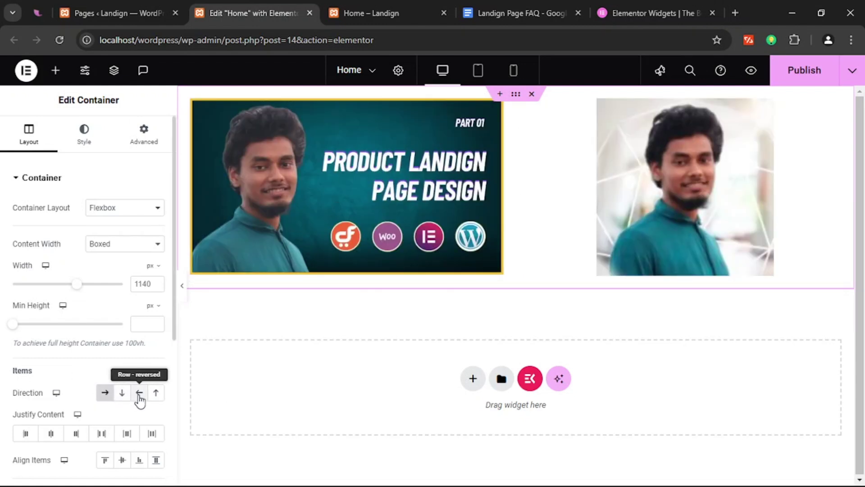
pyautogui.click(140, 393)
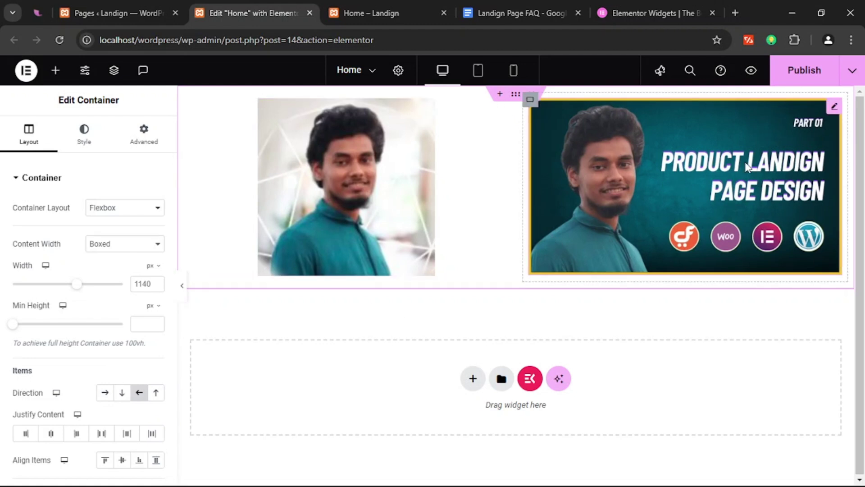
# - Compare the parent container's image order in column reversed and downward column directions, finishing on column reversed
pyautogui.click(157, 393)
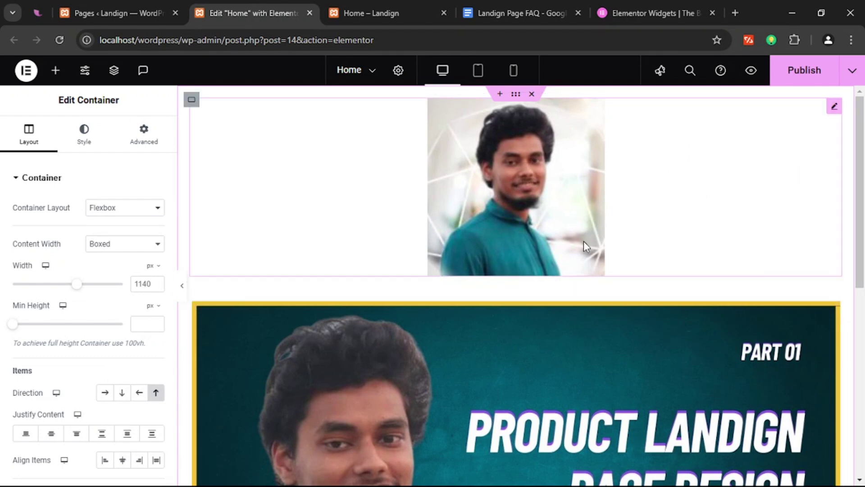
pyautogui.click(122, 394)
pyautogui.scroll(-4, 538, 228)
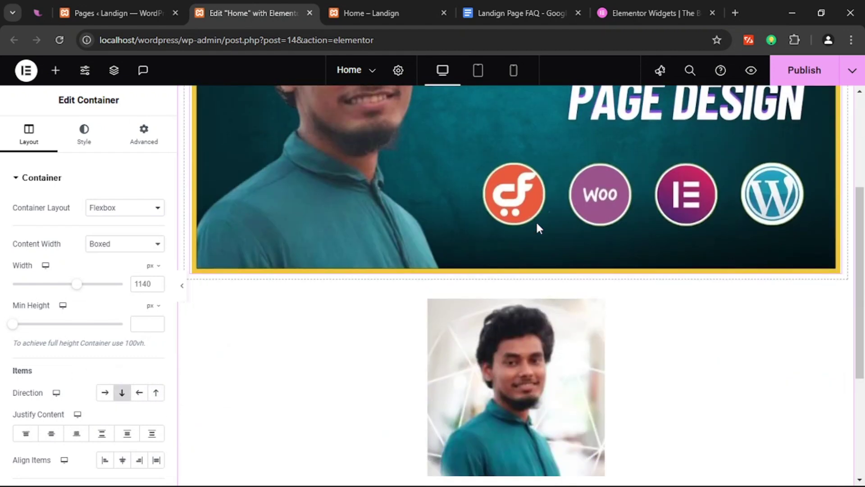
pyautogui.scroll(-1, 538, 221)
pyautogui.scroll(2, 543, 223)
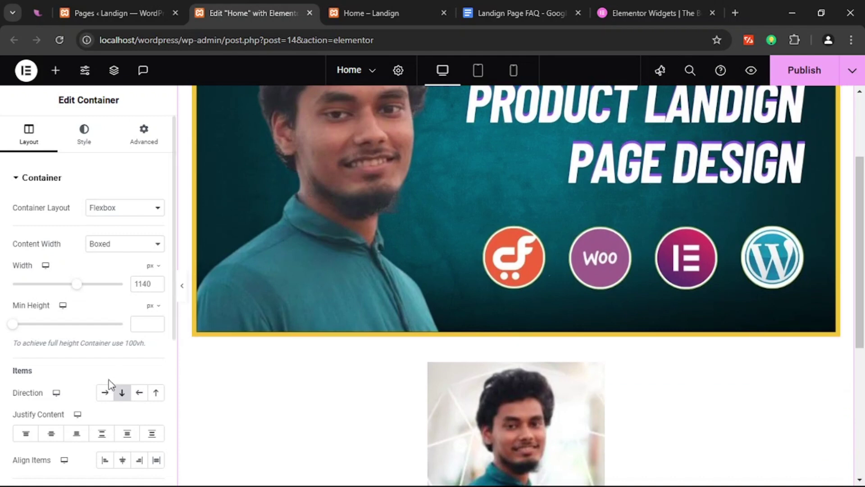
pyautogui.click(155, 393)
pyautogui.scroll(3, 412, 232)
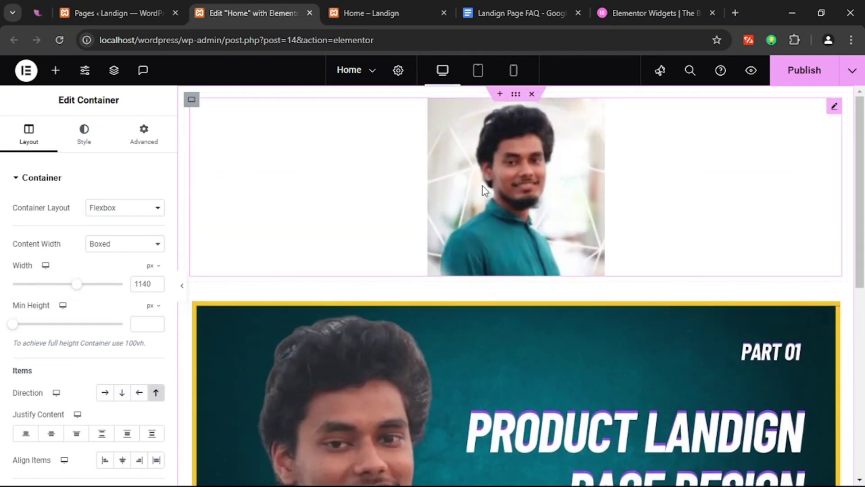
pyautogui.scroll(-3, 488, 302)
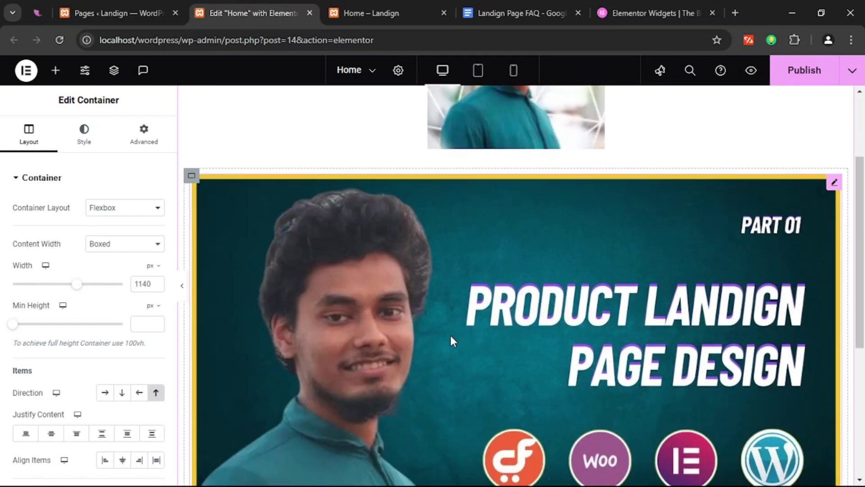
pyautogui.scroll(3, 451, 339)
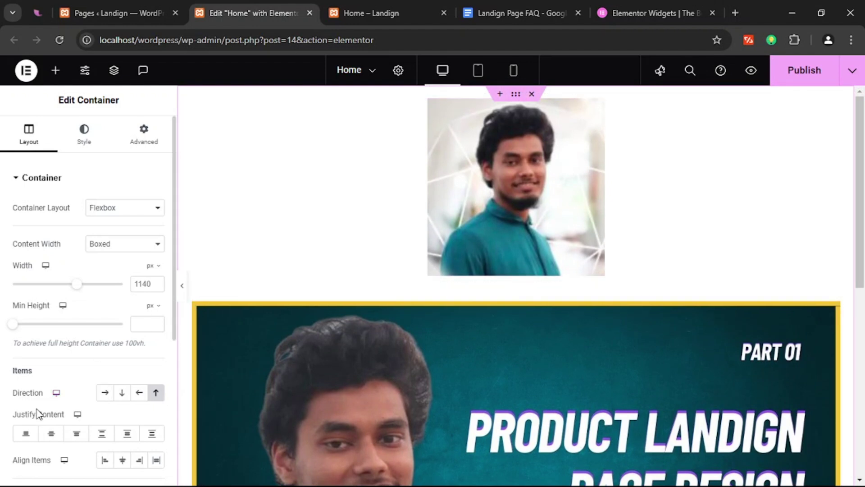
# - Add a Heading widget inside the empty downward-direction container
pyautogui.scroll(-2, 35, 360)
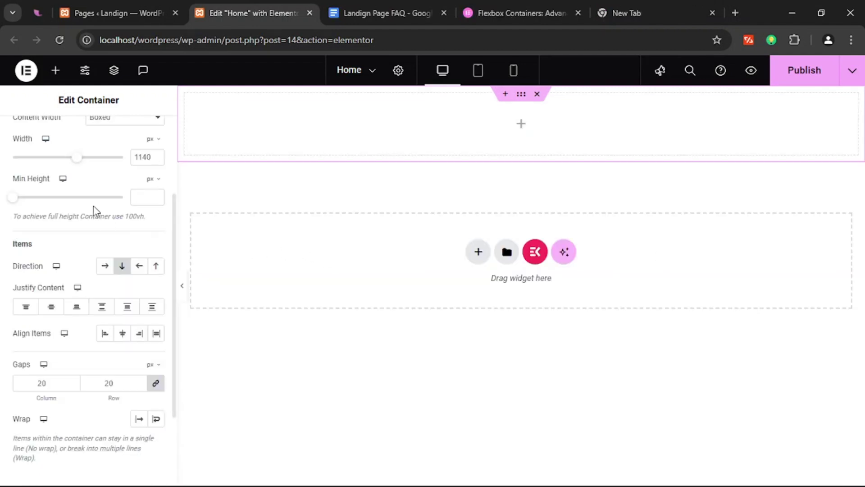
pyautogui.click(55, 70)
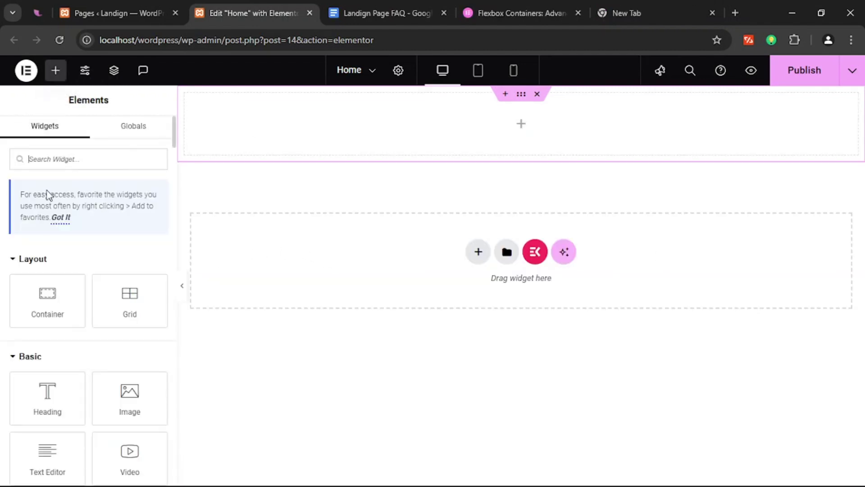
pyautogui.moveTo(51, 401); pyautogui.dragTo(541, 131)
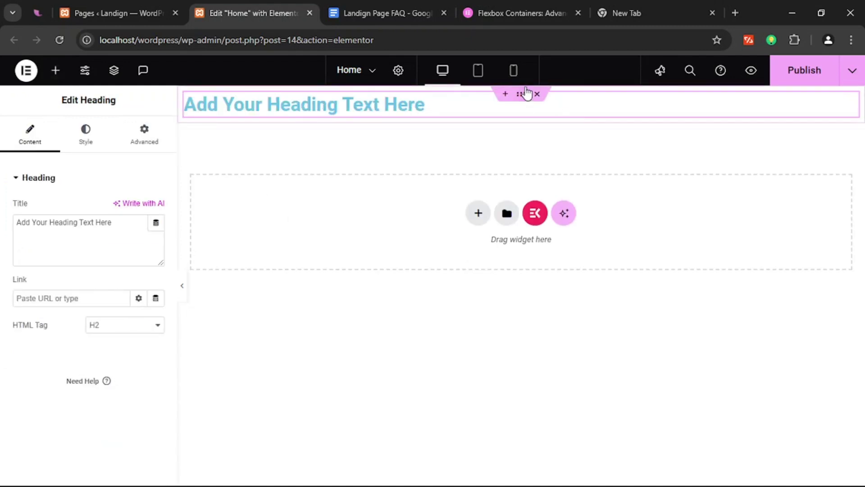
# - Give the heading's container a classic background in light pink #FFC8C8 and a minimum height of 480 px
pyautogui.click(522, 96)
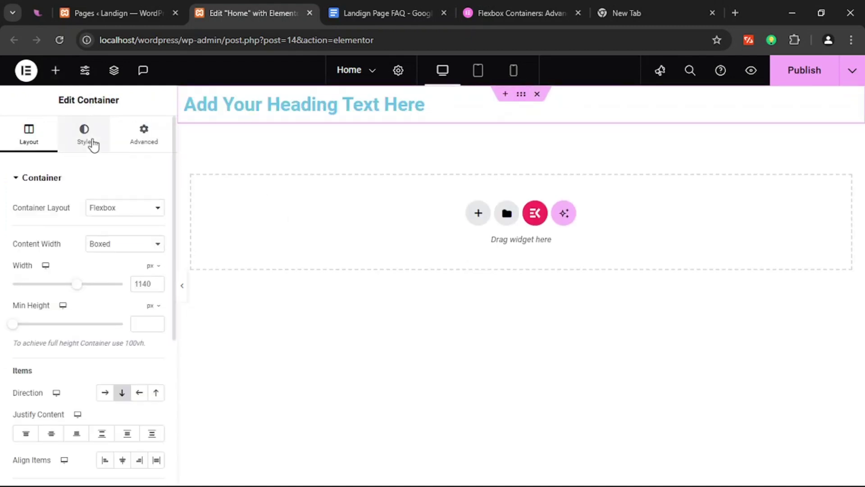
pyautogui.click(86, 135)
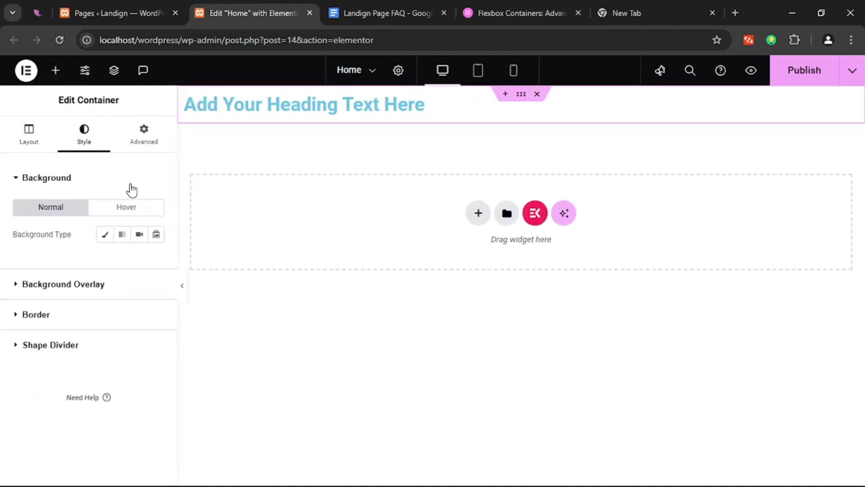
pyautogui.click(107, 235)
pyautogui.click(155, 261)
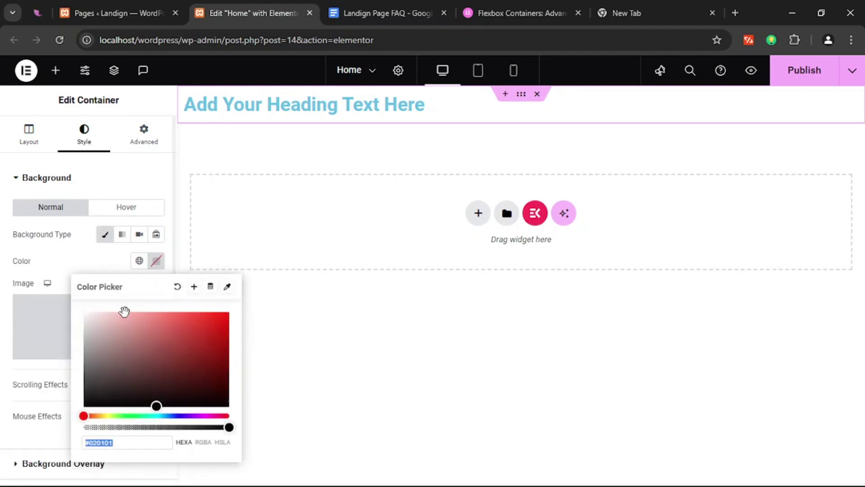
pyautogui.moveTo(123, 310)
pyautogui.mouseDown()
pyautogui.moveTo(108, 321)
pyautogui.moveTo(114, 311)
pyautogui.mouseUp()
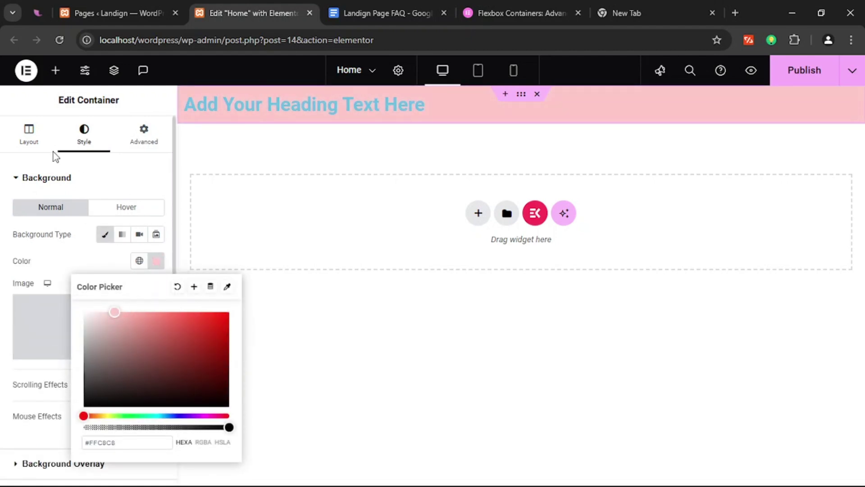
pyautogui.click(48, 138)
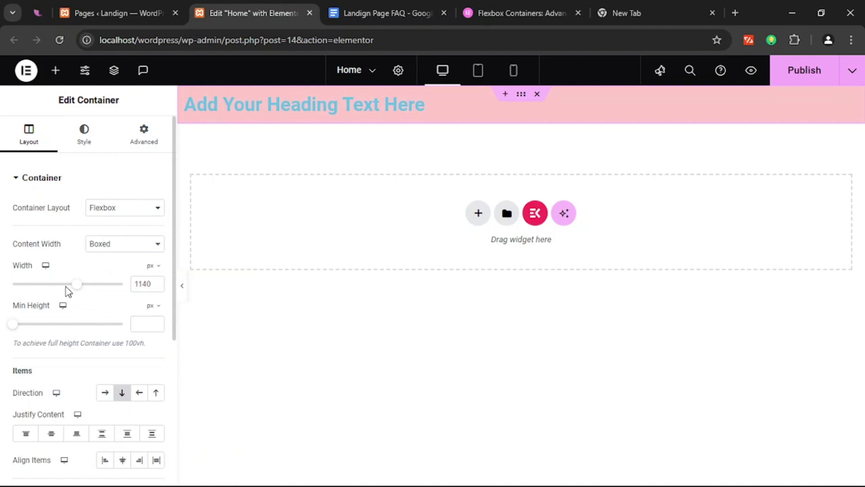
pyautogui.moveTo(13, 324); pyautogui.dragTo(49, 329)
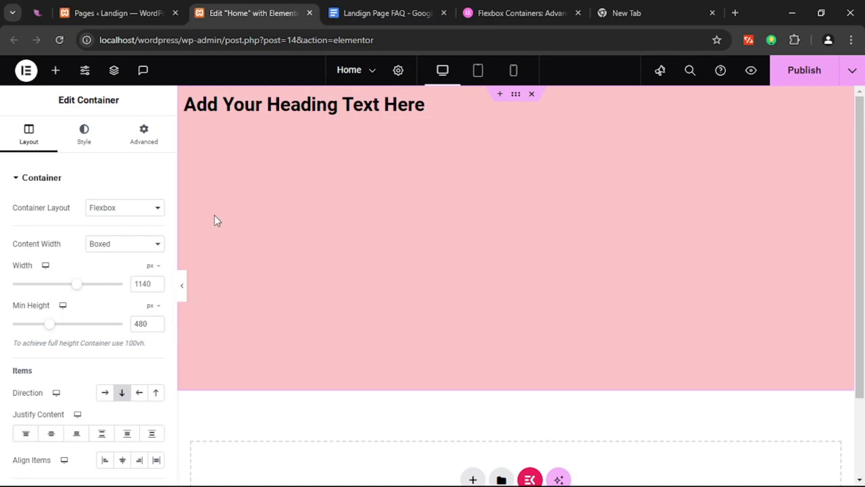
# - Try Center, End and Start for the pink container's Justify Content, finishing on Space Between
pyautogui.click(49, 433)
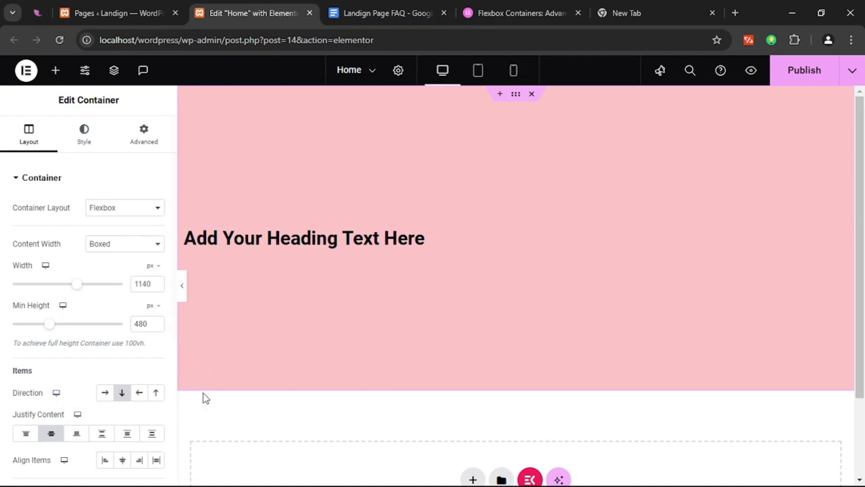
pyautogui.click(76, 435)
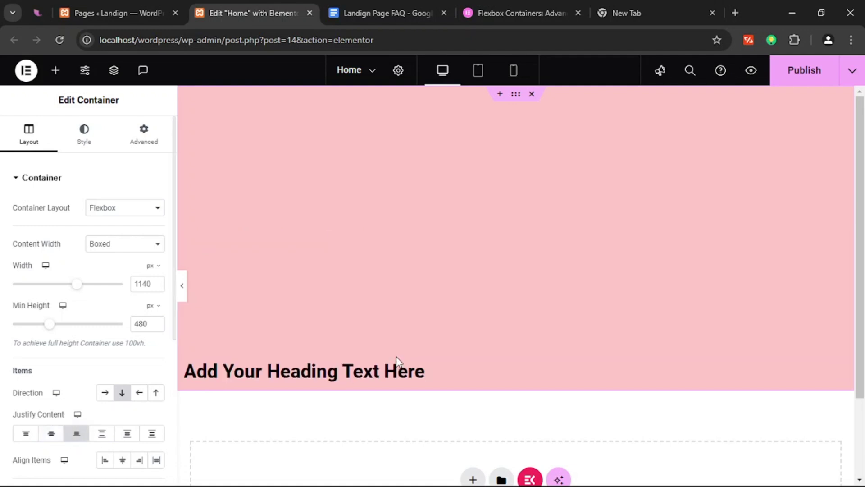
pyautogui.click(26, 434)
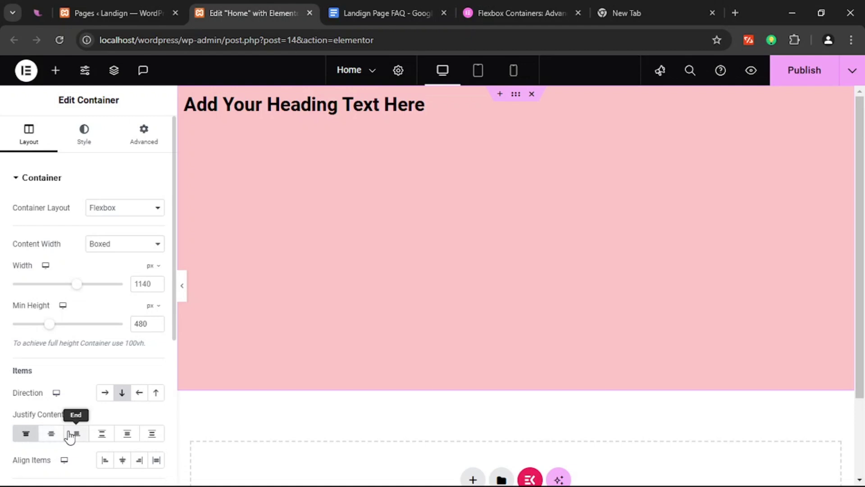
pyautogui.click(102, 434)
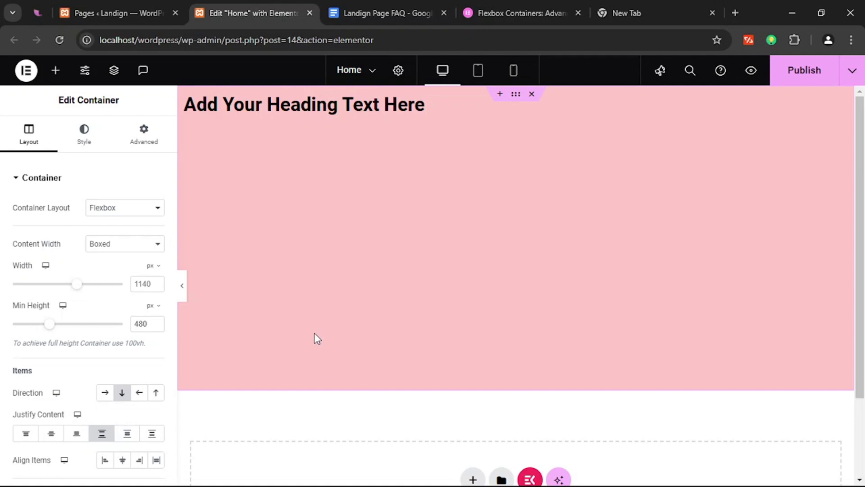
# - Duplicate the heading inside the pink container
pyautogui.rightClick(423, 106)
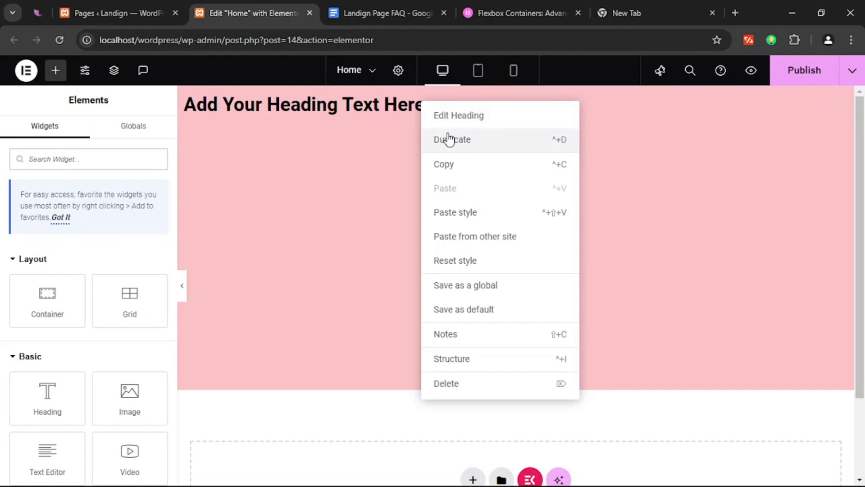
pyautogui.click(449, 139)
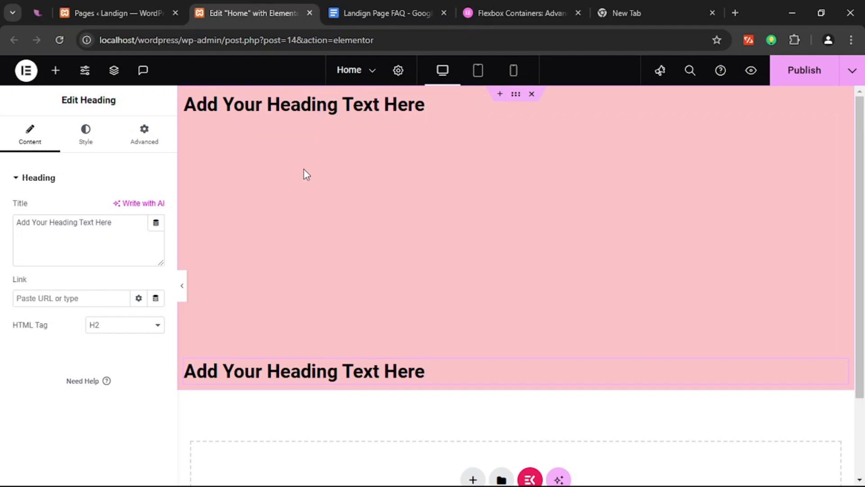
pyautogui.scroll(-1, 425, 225)
pyautogui.scroll(1, 437, 236)
pyautogui.click(86, 135)
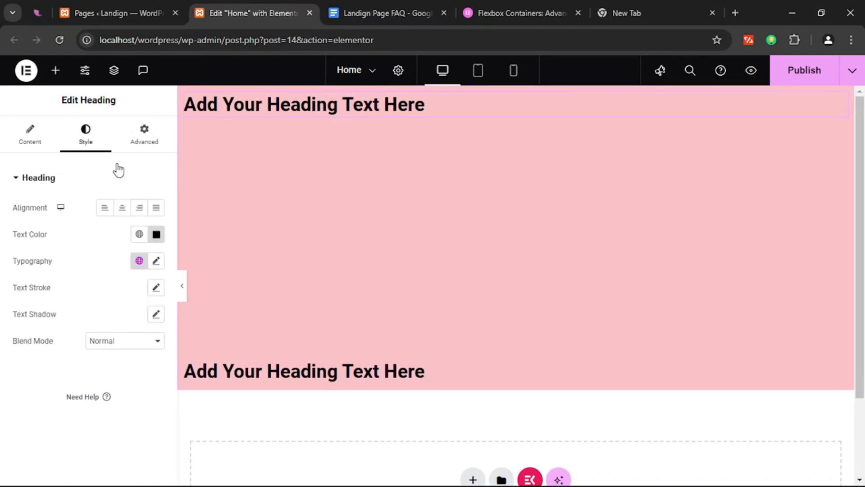
# - Try Space Around for the pink container's Justify Content, finishing on Space Evenly
pyautogui.click(522, 95)
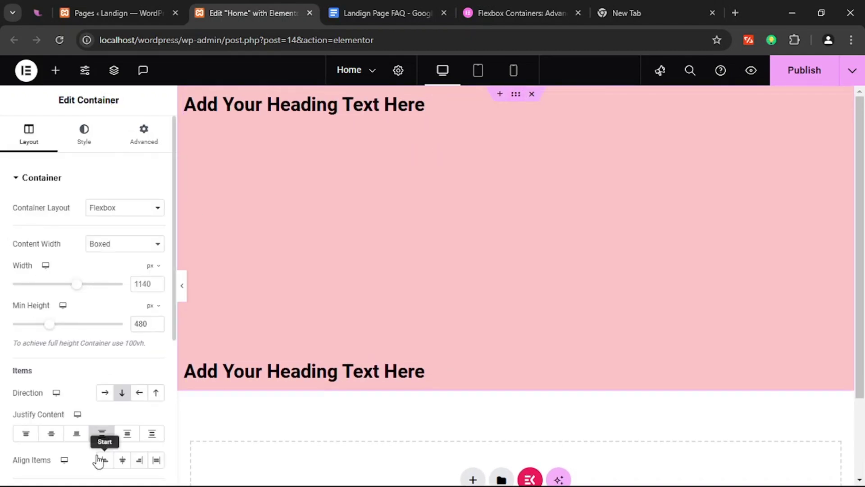
pyautogui.scroll(-1, 108, 433)
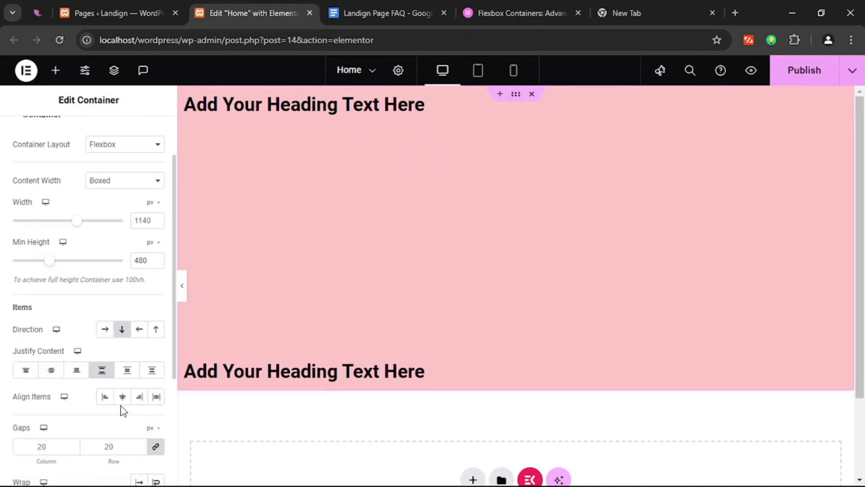
pyautogui.click(127, 374)
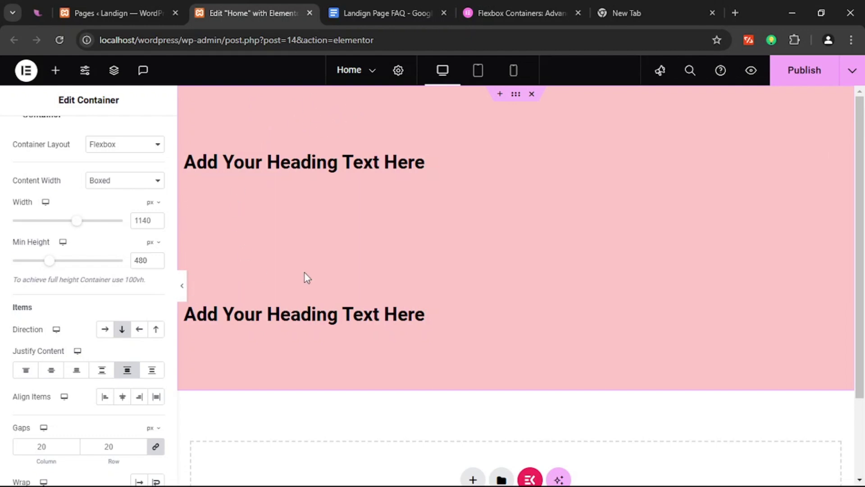
pyautogui.click(152, 373)
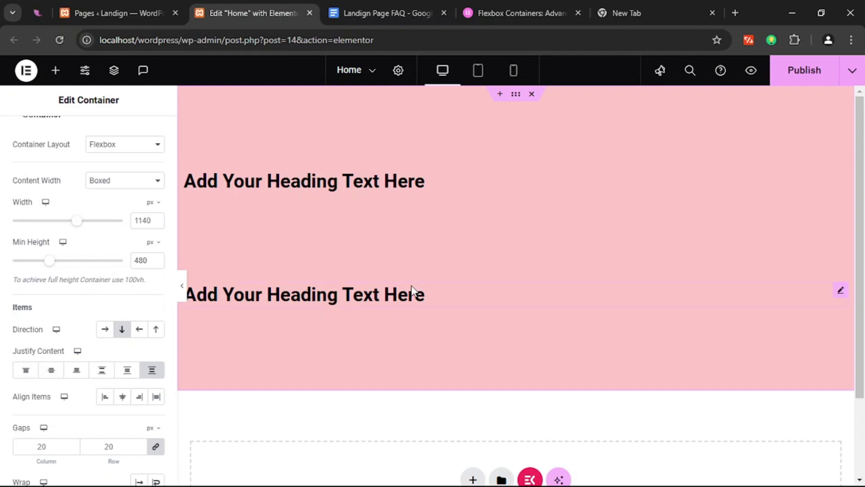
# - Delete the lower heading and try Start, Center and End for the pink container's Align Items, finishing on Stretch
pyautogui.rightClick(402, 293)
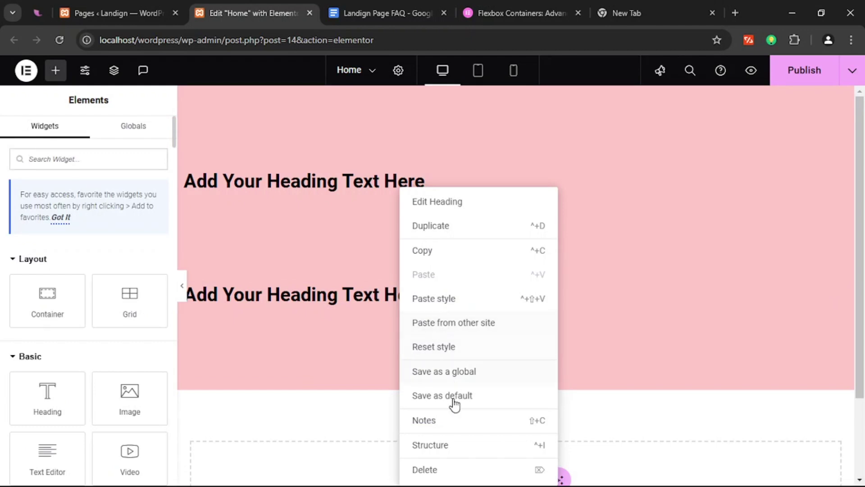
pyautogui.click(445, 467)
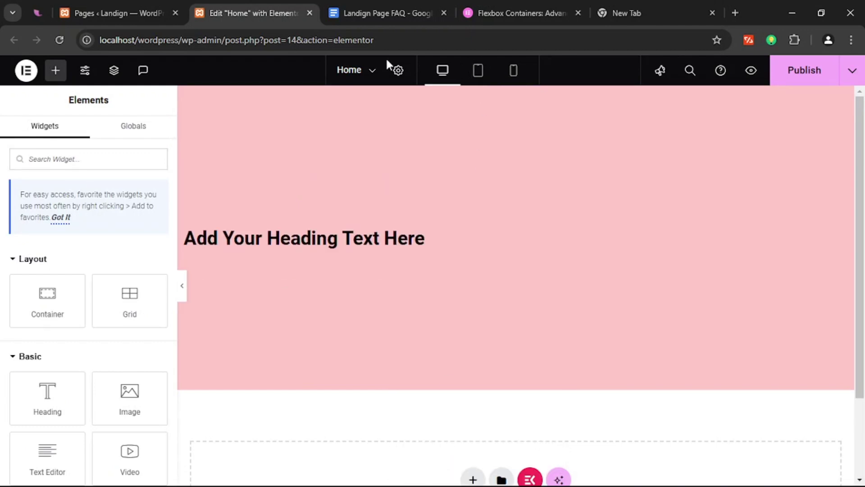
pyautogui.click(502, 116)
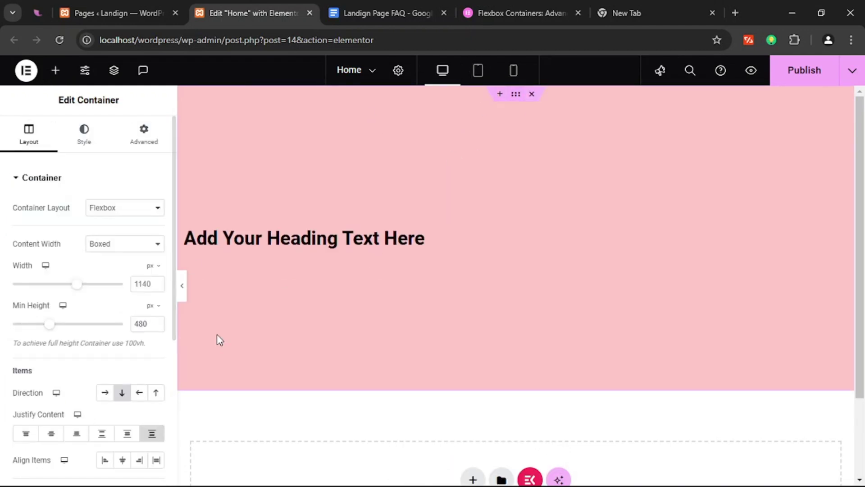
pyautogui.scroll(-2, 104, 379)
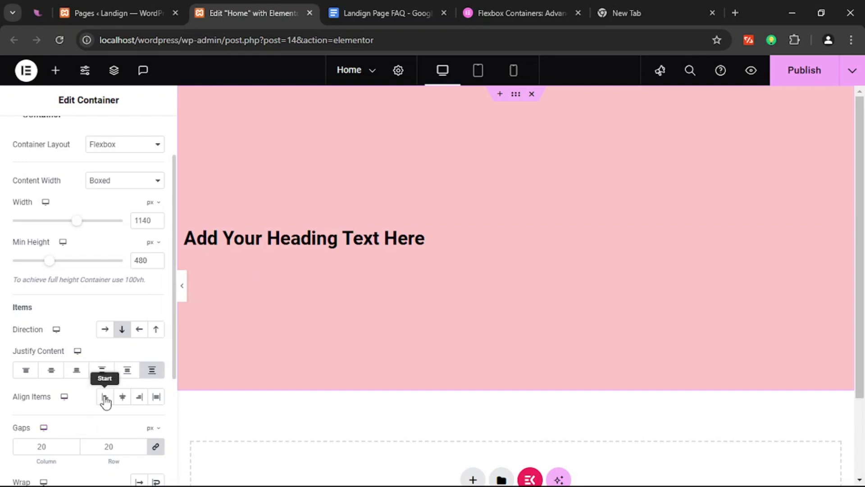
pyautogui.click(105, 400)
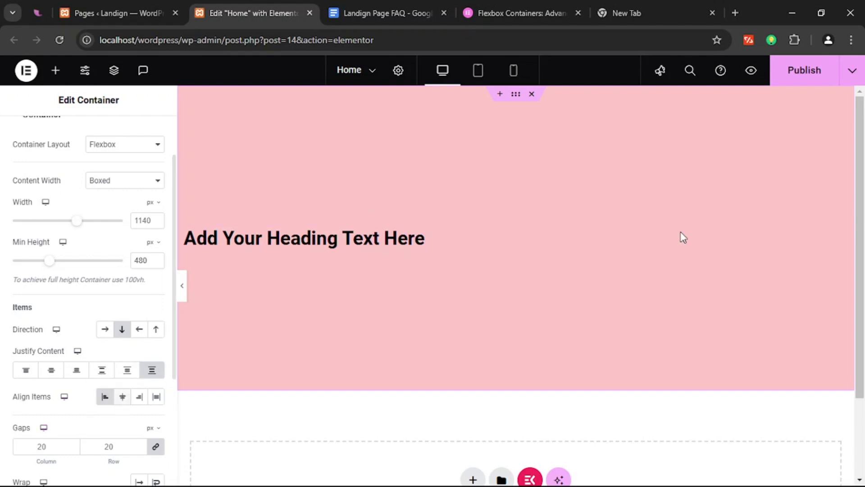
pyautogui.click(122, 397)
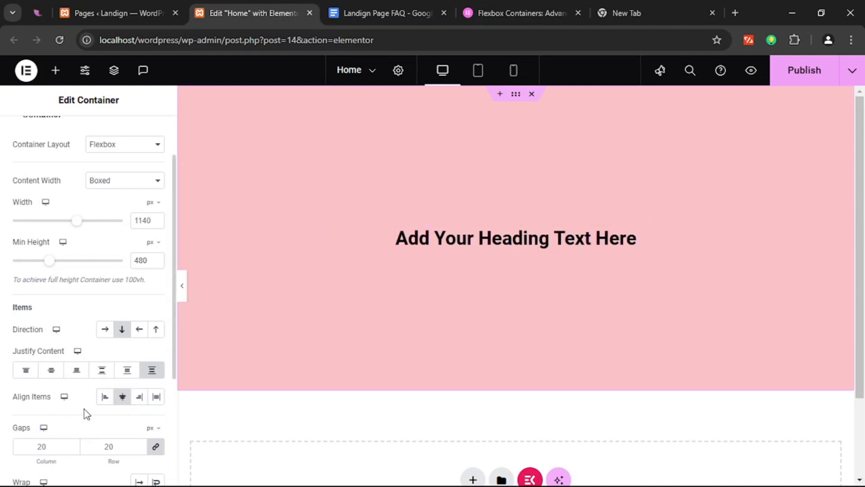
pyautogui.click(140, 398)
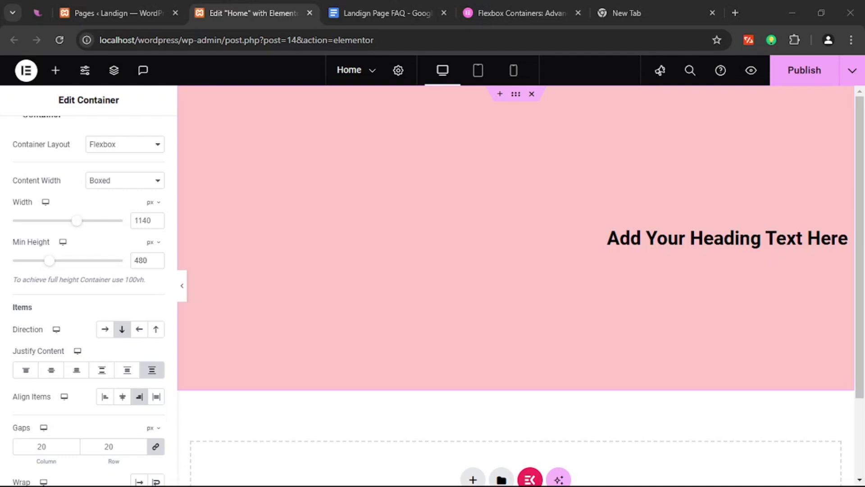
pyautogui.click(386, 271)
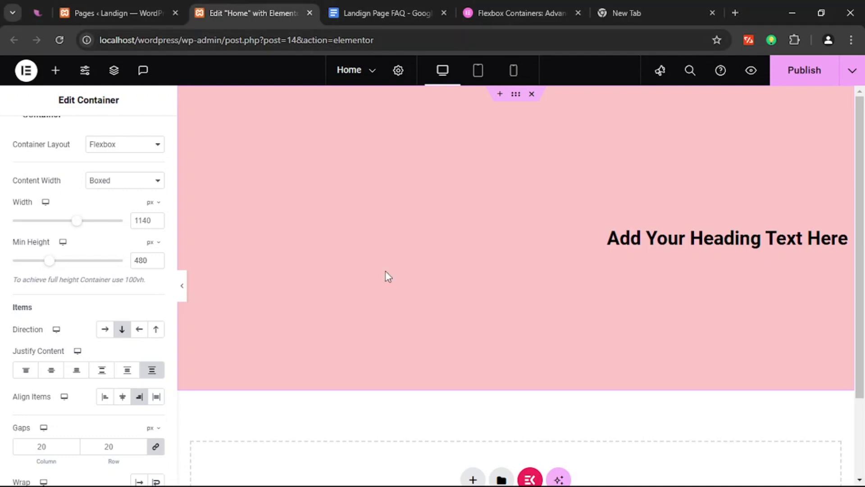
pyautogui.click(157, 399)
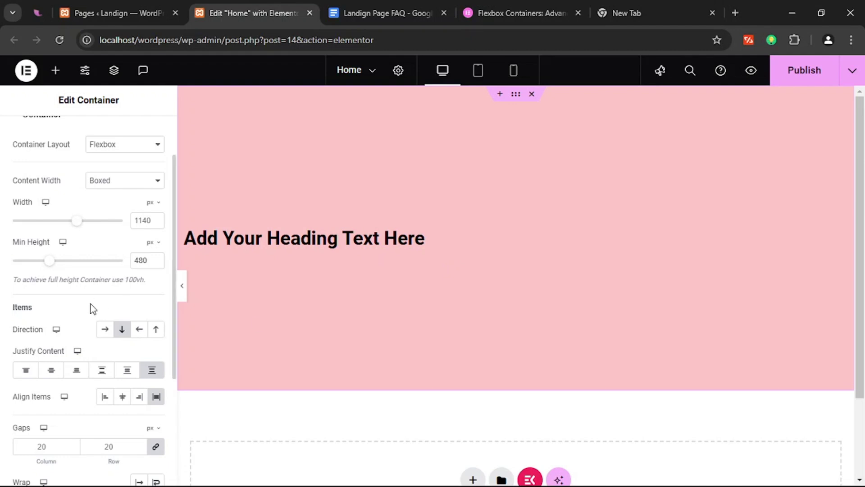
pyautogui.scroll(-3, 95, 371)
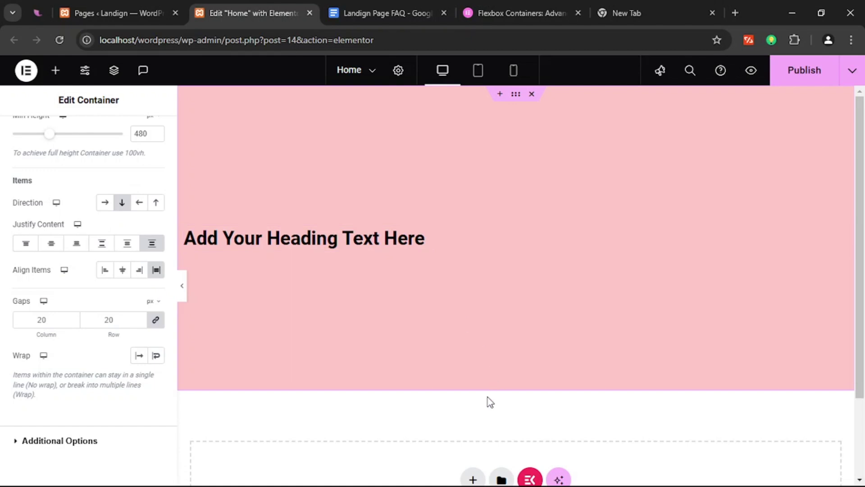
pyautogui.rightClick(517, 94)
pyautogui.click(589, 162)
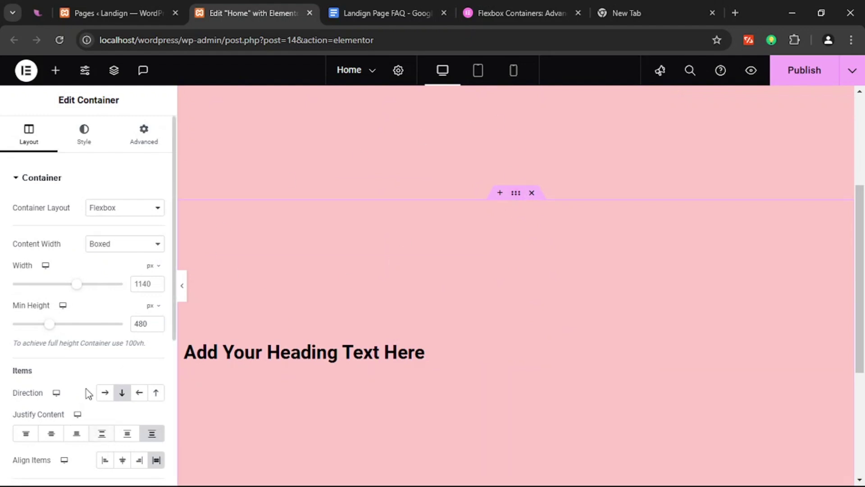
pyautogui.scroll(-3, 106, 431)
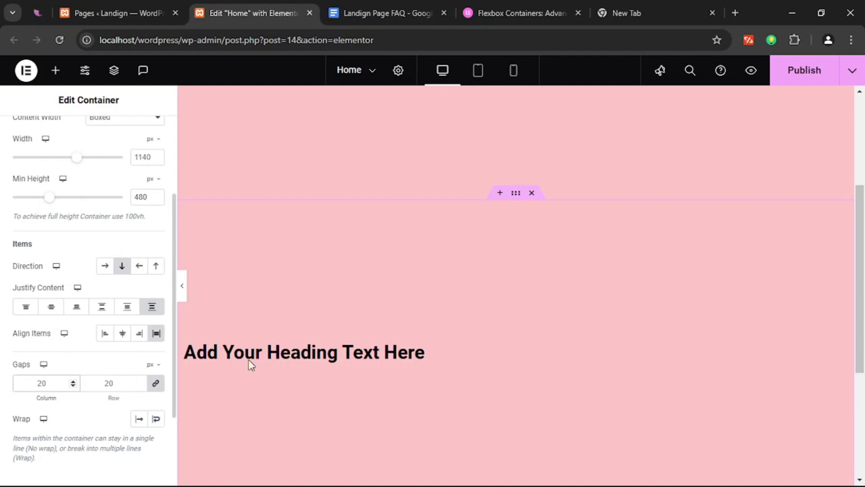
pyautogui.scroll(-1, 350, 349)
pyautogui.scroll(4, 392, 334)
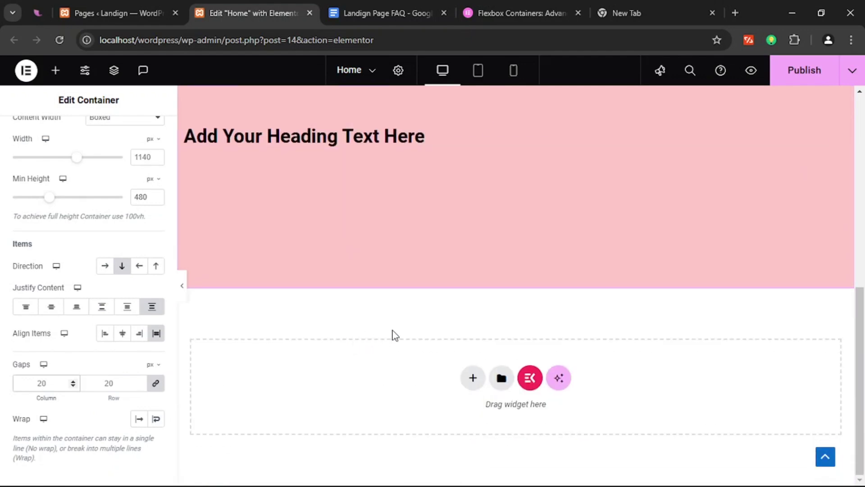
pyautogui.click(535, 360)
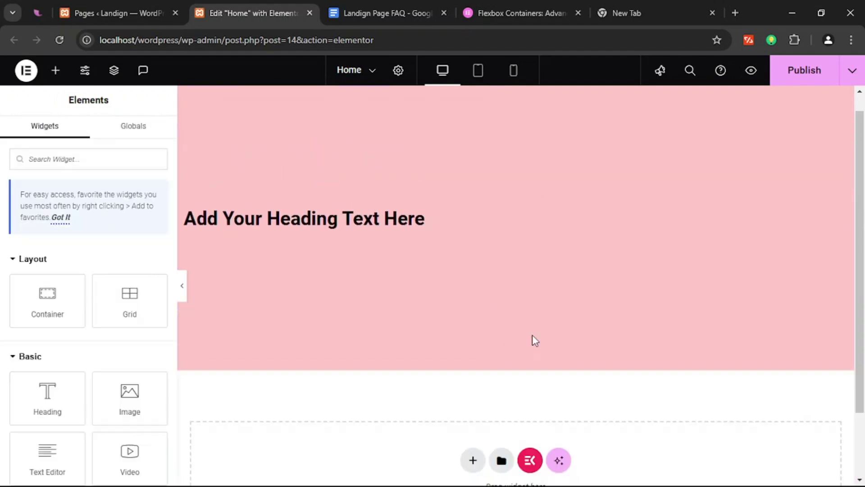
# - Delete the remaining pink container and add a new single Flexbox container with downward direction
pyautogui.click(532, 103)
pyautogui.click(478, 192)
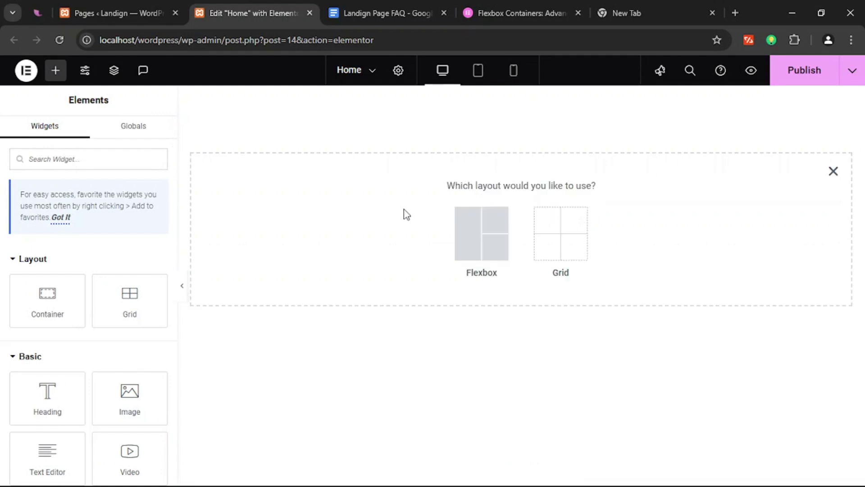
pyautogui.click(471, 238)
pyautogui.click(347, 220)
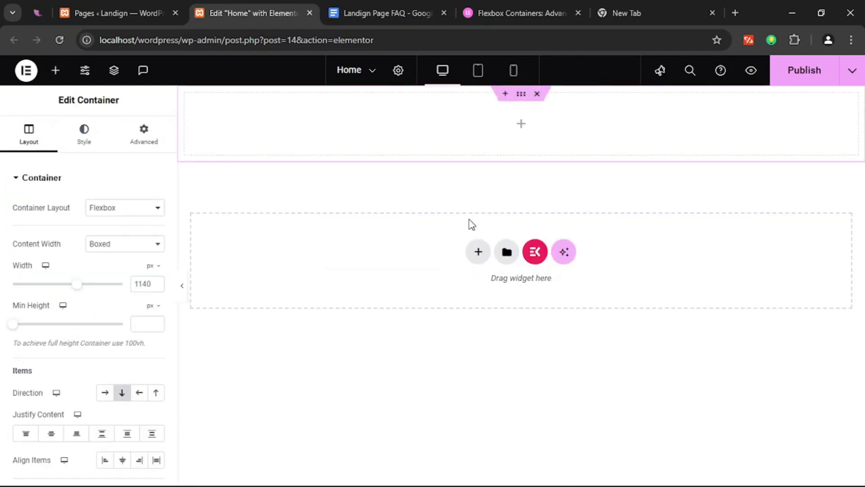
# - Add a Heading widget to the new container and place a Text Editor widget directly beneath it
pyautogui.click(523, 126)
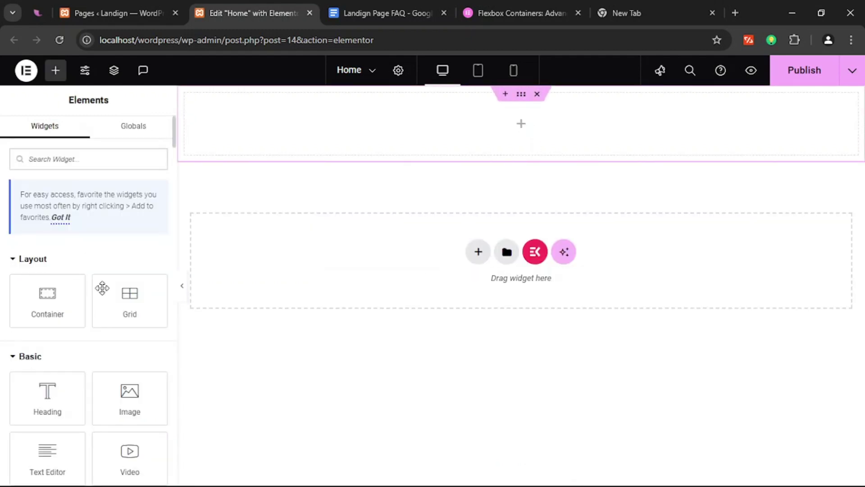
pyautogui.moveTo(53, 384); pyautogui.dragTo(630, 126)
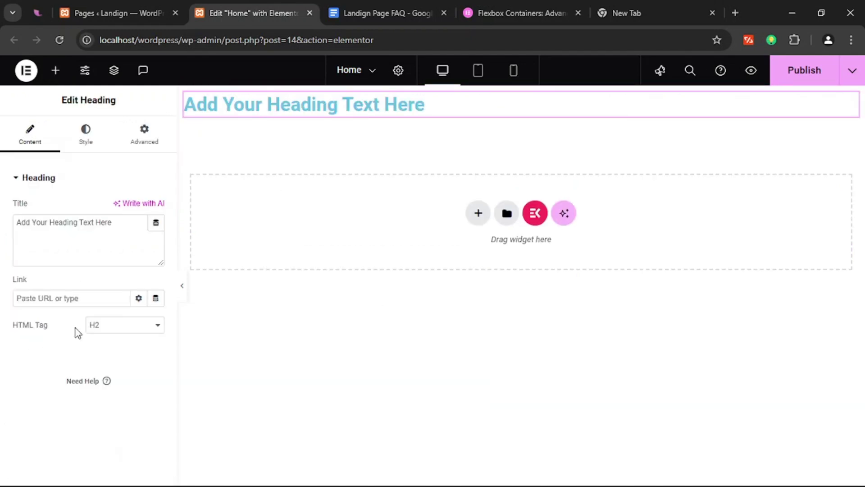
pyautogui.click(55, 70)
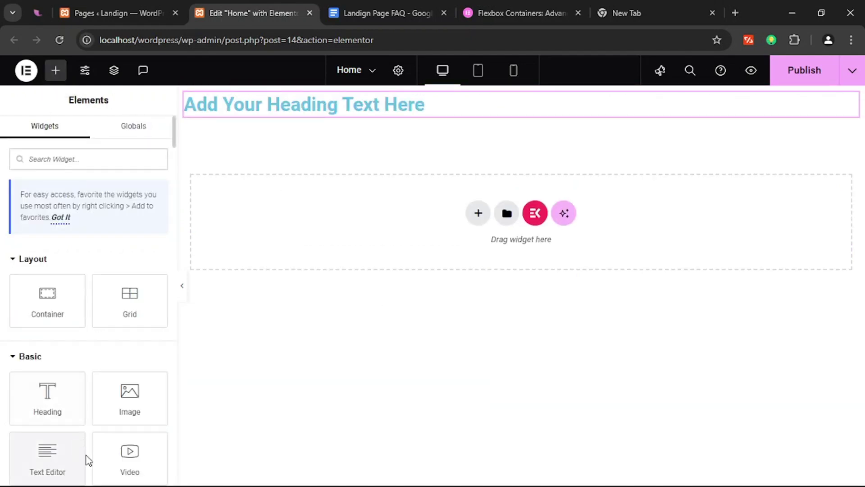
pyautogui.moveTo(63, 451); pyautogui.dragTo(332, 124)
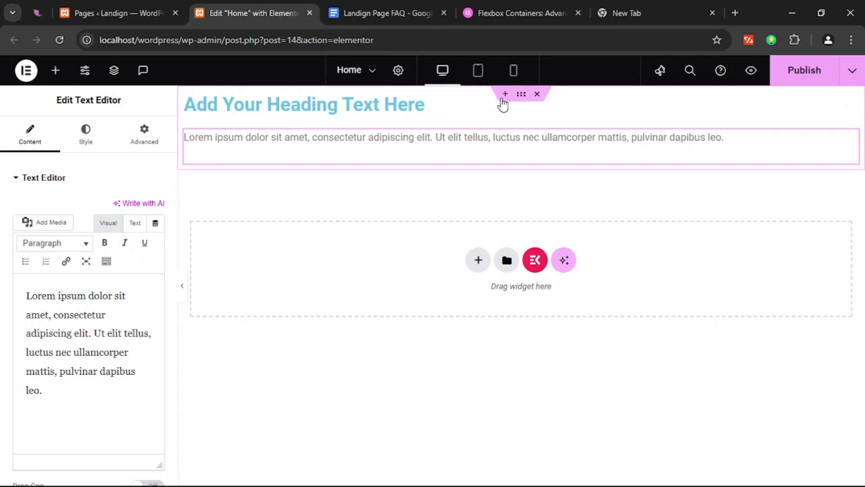
# - Unlink the container's gaps, set Column to 30 px, and try Row gaps of 30 and 50 px, finishing on 70 px
pyautogui.click(522, 100)
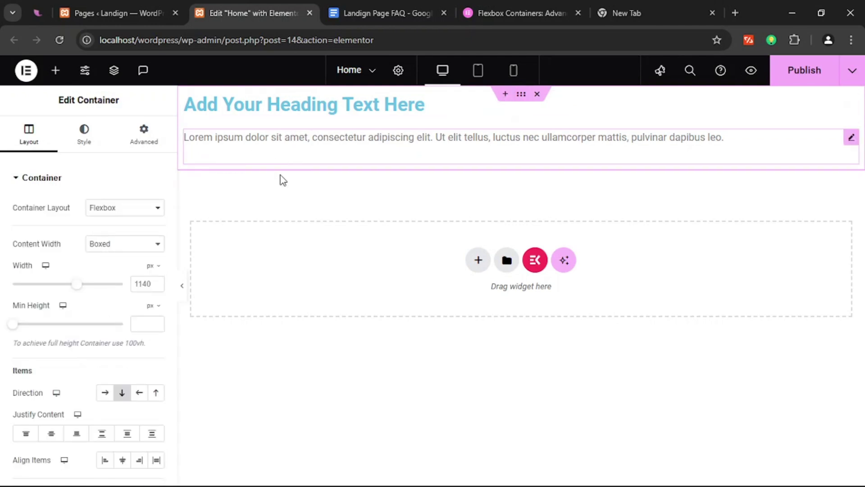
pyautogui.scroll(-4, 77, 315)
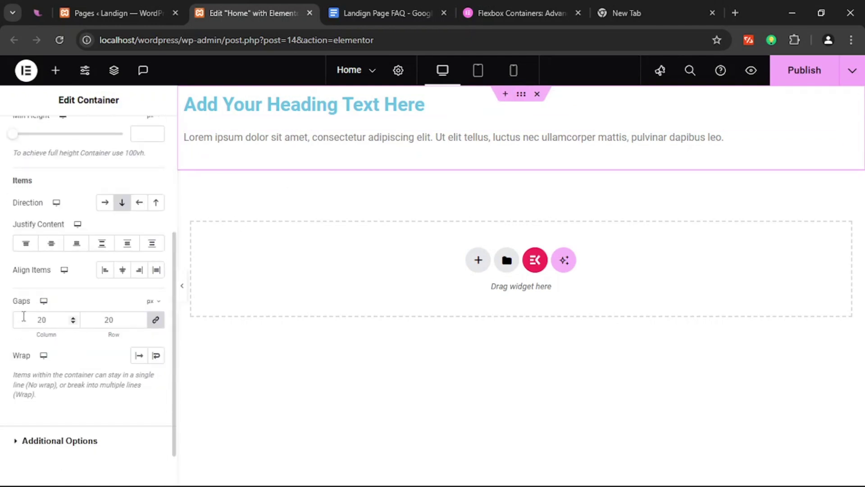
pyautogui.click(29, 318)
pyautogui.click(156, 320)
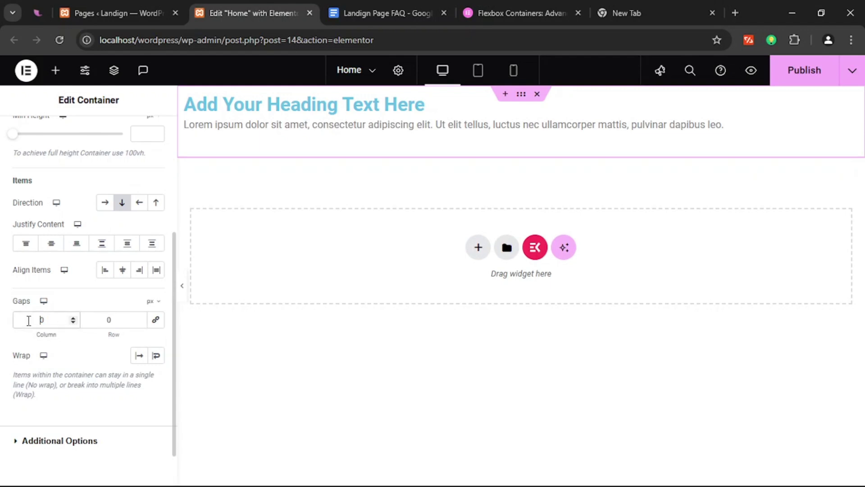
pyautogui.write('3')
pyautogui.click(101, 319)
pyautogui.write('3')
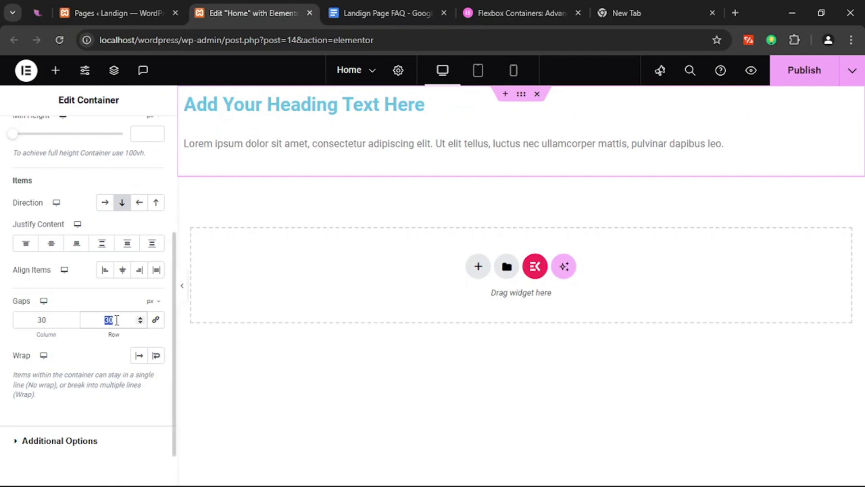
pyautogui.write('50')
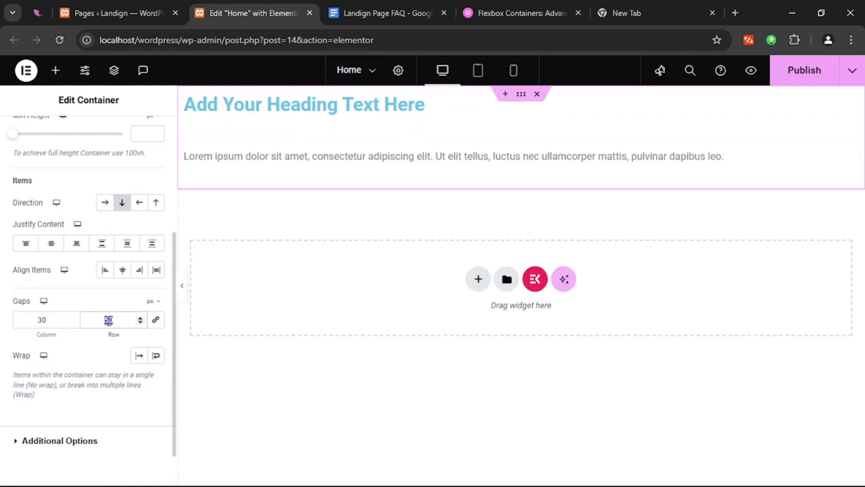
pyautogui.write('70')
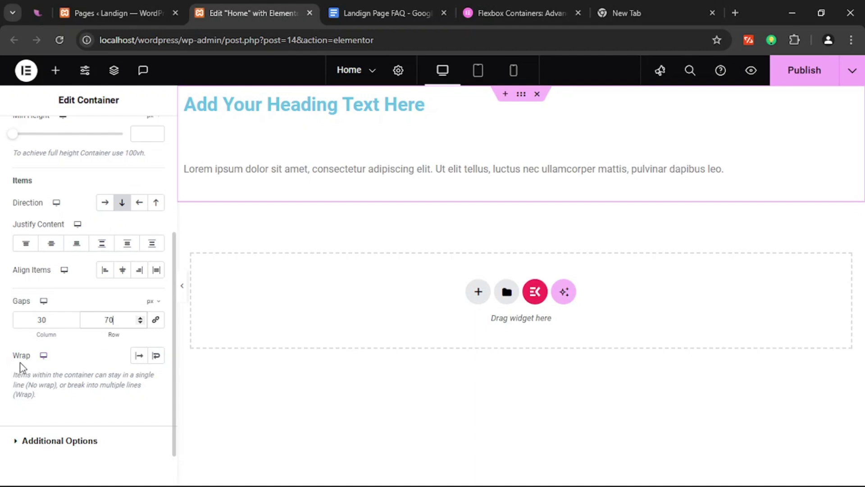
# - Add another single Flexbox container with downward direction below the heading and text container
pyautogui.click(483, 299)
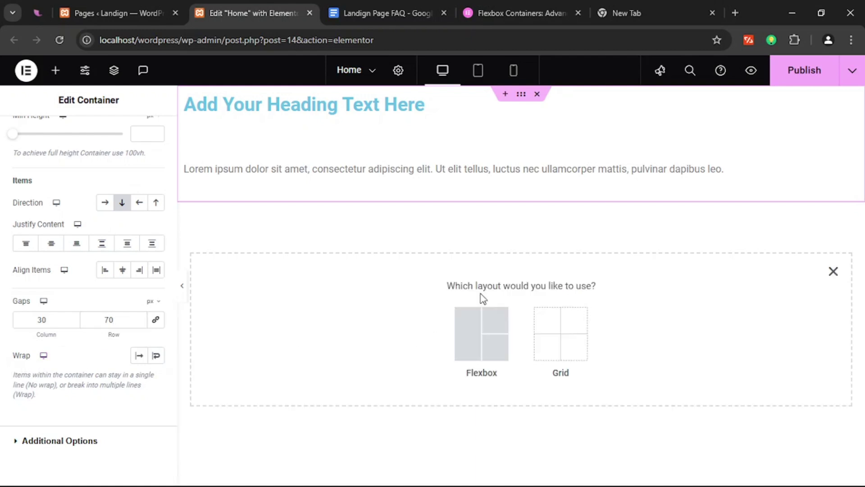
pyautogui.click(498, 356)
pyautogui.click(357, 332)
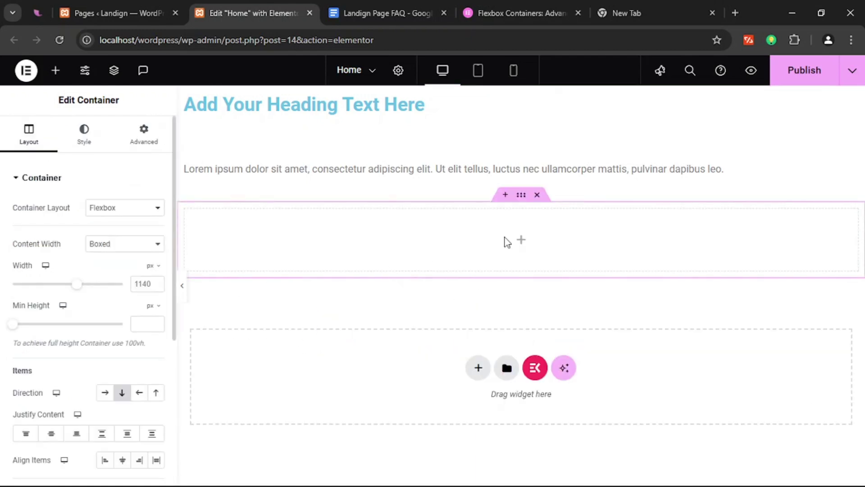
# - Add an Image widget to the empty container below the text and duplicate it
pyautogui.click(522, 239)
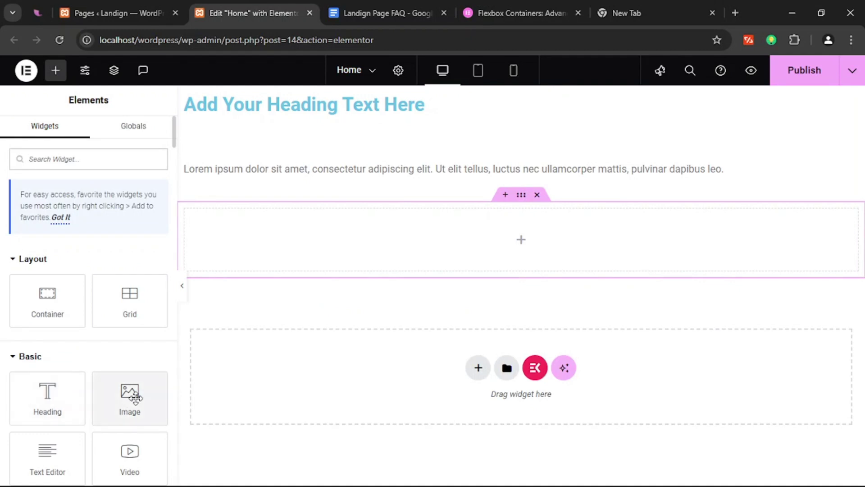
pyautogui.moveTo(129, 390); pyautogui.dragTo(437, 226)
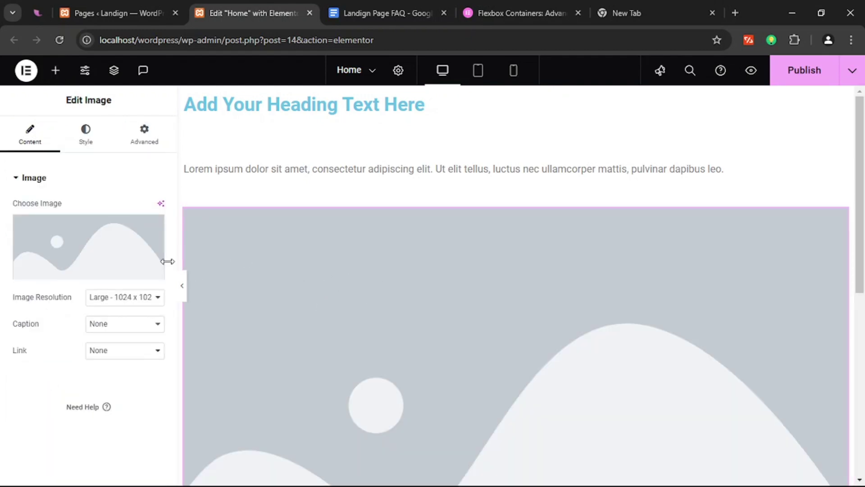
pyautogui.moveTo(111, 248)
pyautogui.rightClick(358, 193)
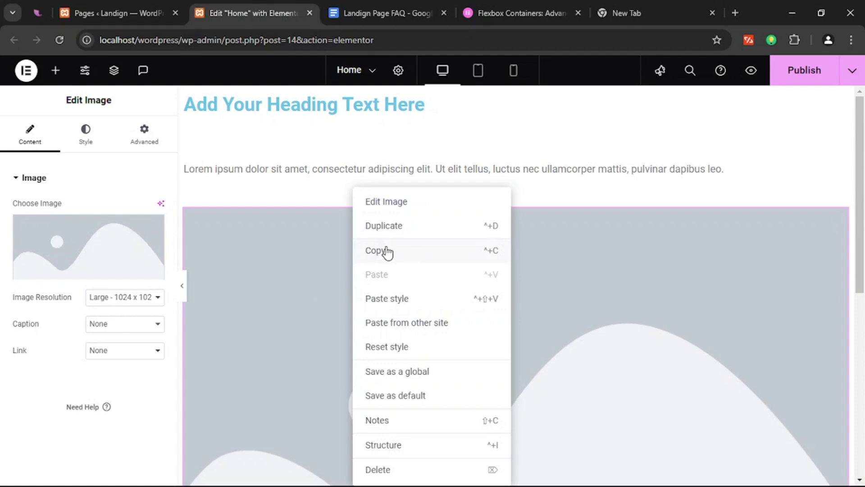
pyautogui.click(394, 225)
# - Set the image container's direction to a left-to-right row and duplicate an image to make three in the row
pyautogui.click(514, 195)
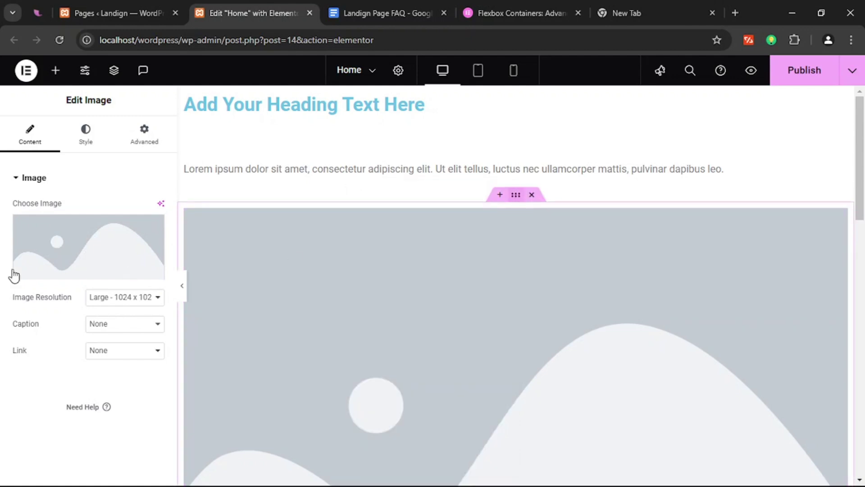
pyautogui.click(105, 393)
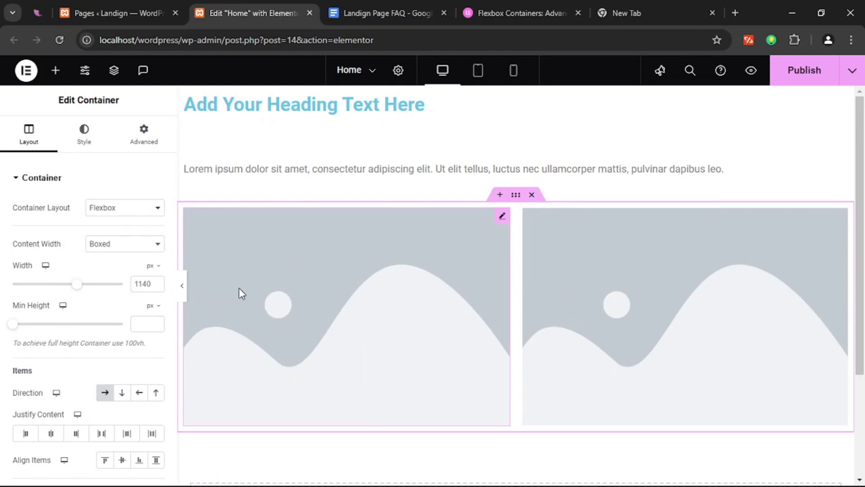
pyautogui.rightClick(451, 258)
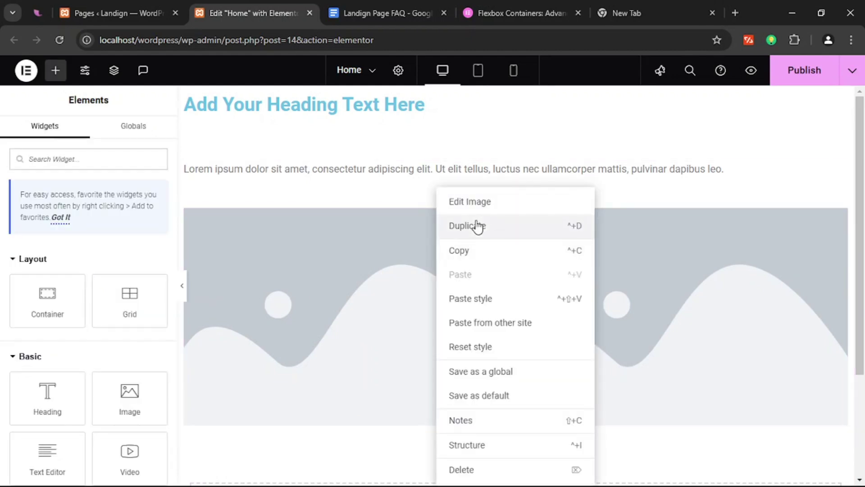
pyautogui.click(481, 229)
pyautogui.rightClick(398, 261)
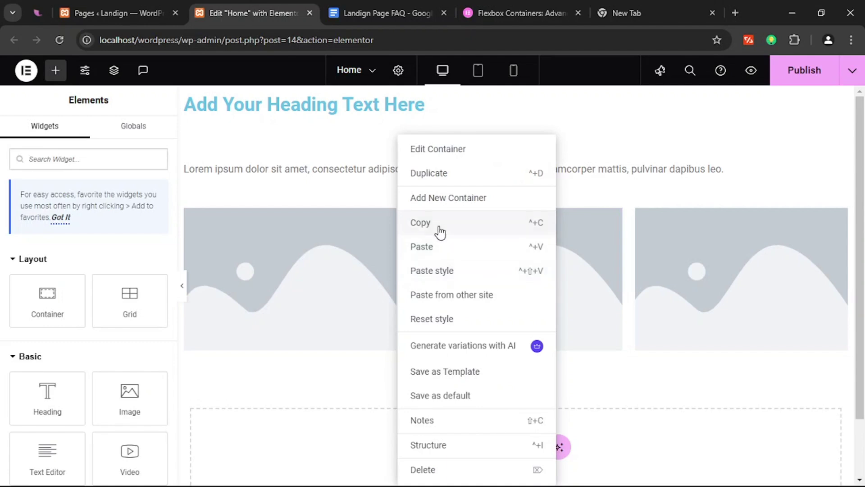
pyautogui.click(439, 173)
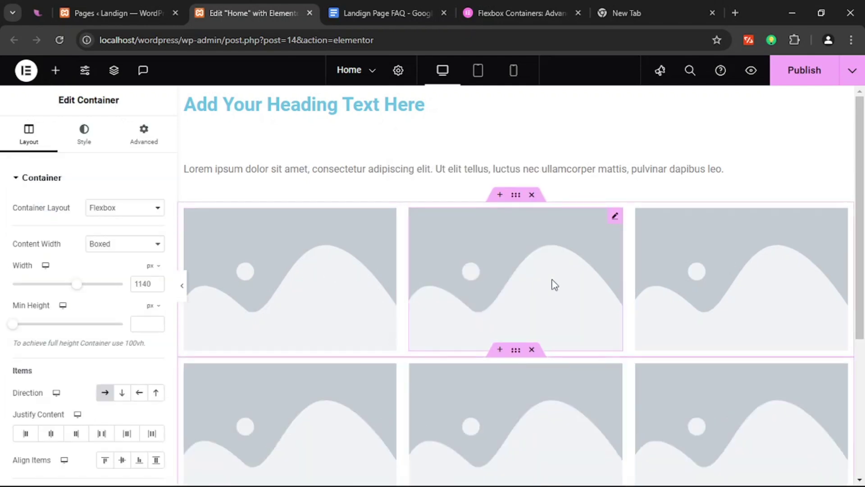
pyautogui.scroll(-4, 515, 278)
pyautogui.scroll(3, 514, 280)
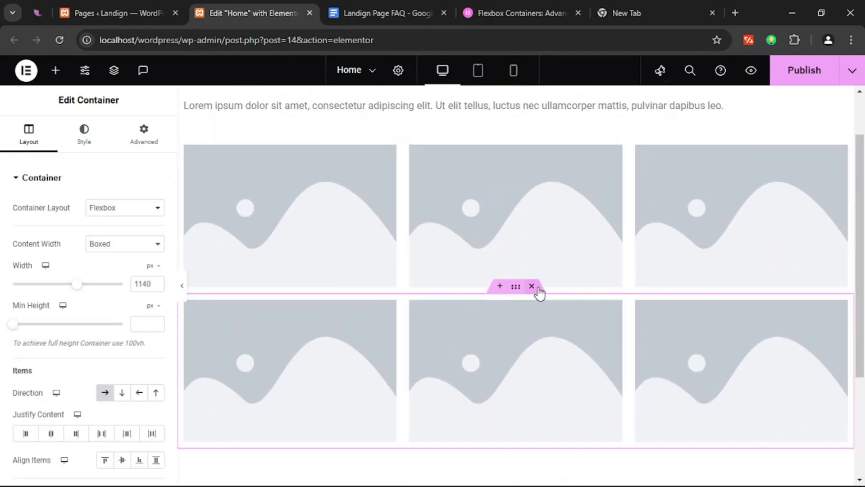
pyautogui.press('Delete')
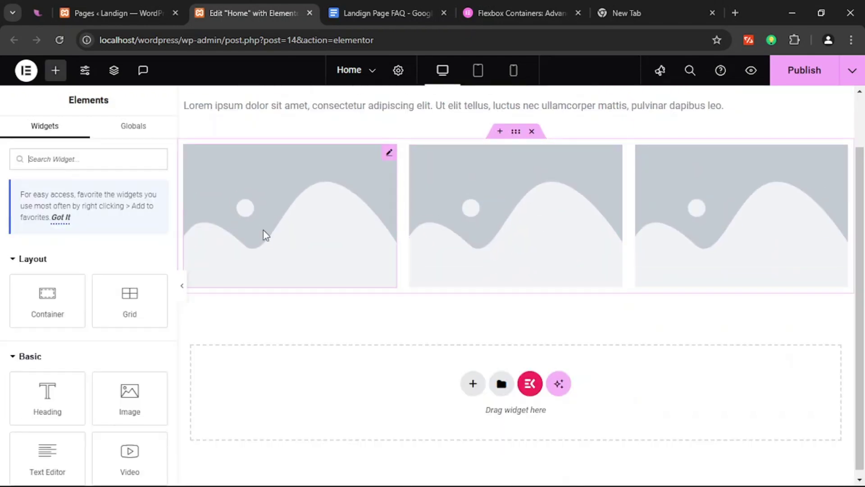
# - Try Wrap on the three-image container, review the layout, and set it back to No Wrap
pyautogui.click(488, 209)
pyautogui.click(516, 134)
pyautogui.scroll(-2, 69, 373)
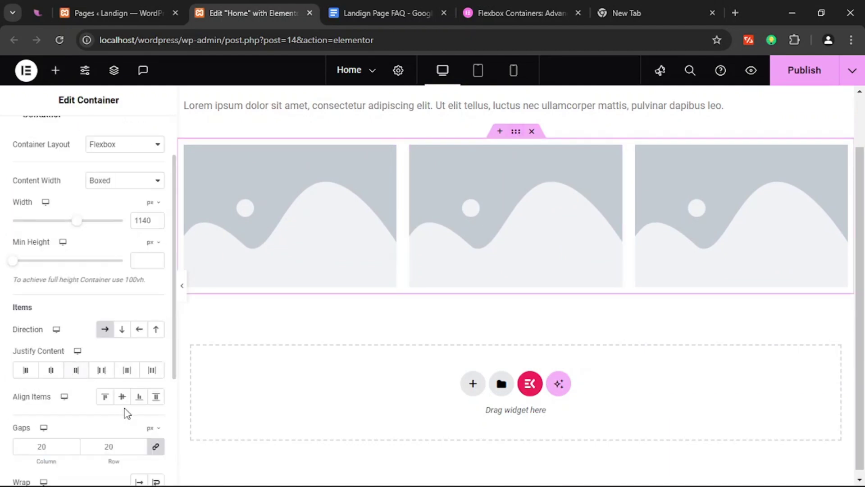
pyautogui.scroll(-4, 125, 411)
pyautogui.click(156, 309)
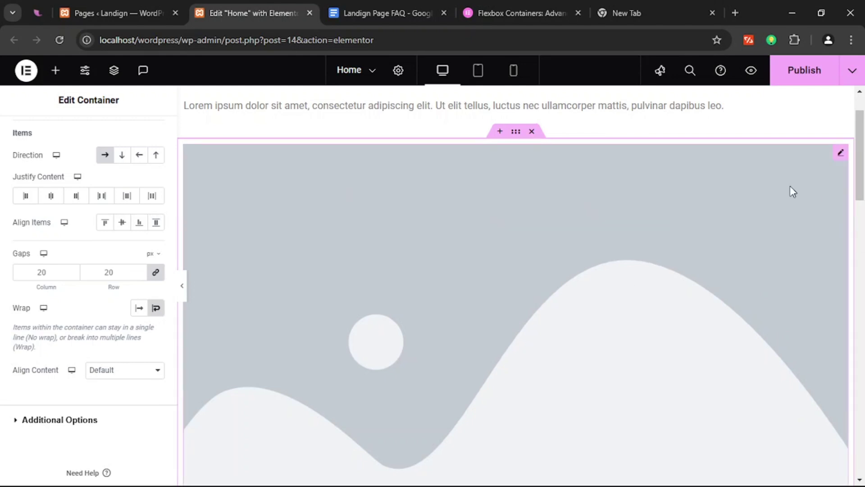
pyautogui.click(185, 287)
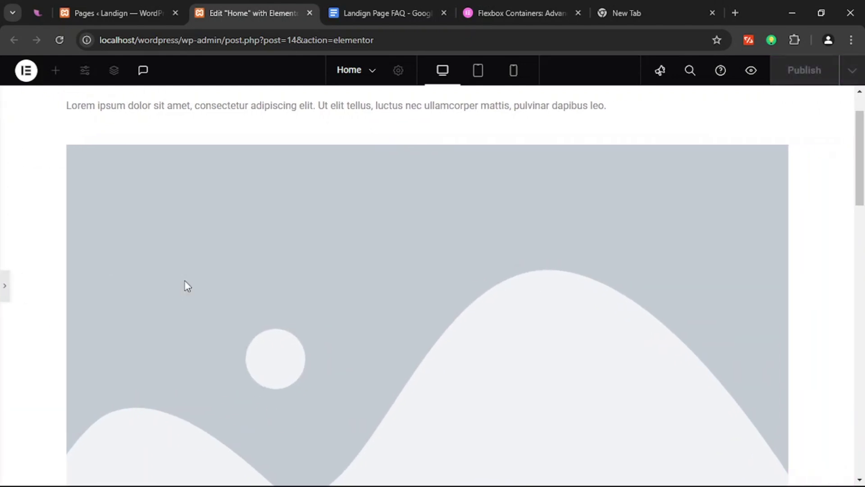
pyautogui.click(9, 279)
pyautogui.scroll(-10, 485, 242)
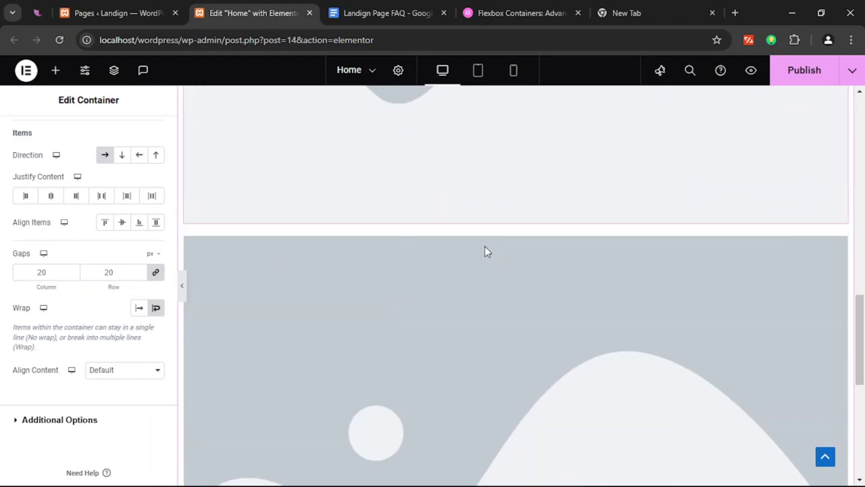
pyautogui.scroll(5, 489, 251)
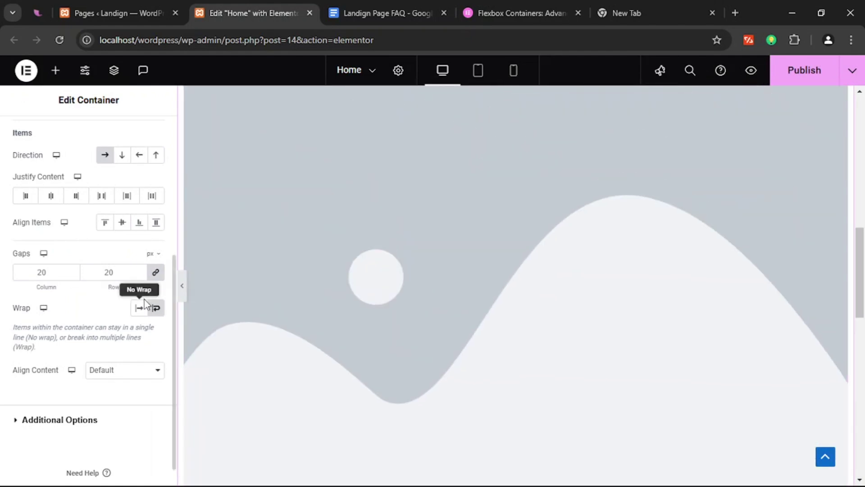
pyautogui.click(137, 309)
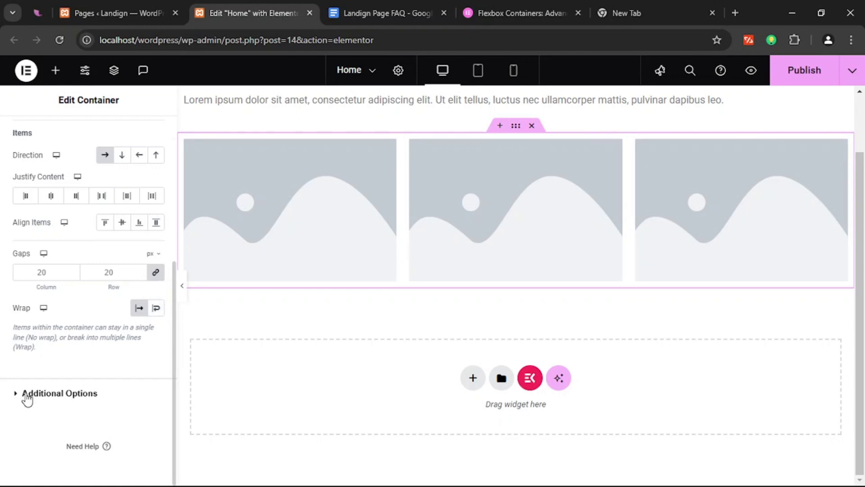
# - Examine the Overflow and HTML Tag settings in the image container's Additional Options
pyautogui.click(6, 397)
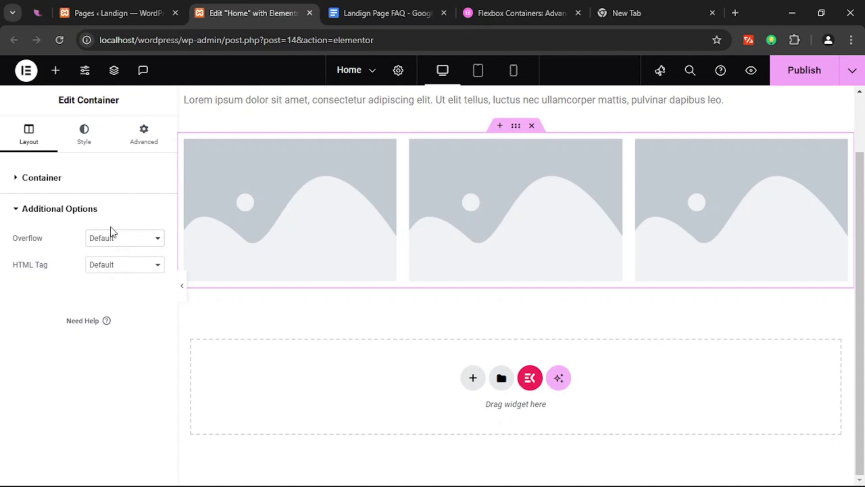
pyautogui.click(108, 212)
pyautogui.click(76, 215)
pyautogui.moveTo(18, 269); pyautogui.dragTo(61, 264)
pyautogui.click(40, 303)
pyautogui.scroll(2, 416, 279)
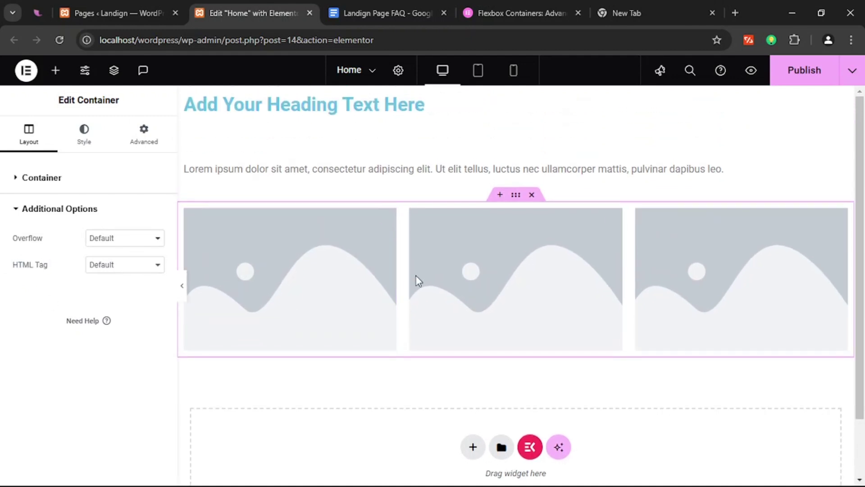
pyautogui.scroll(-2, 349, 255)
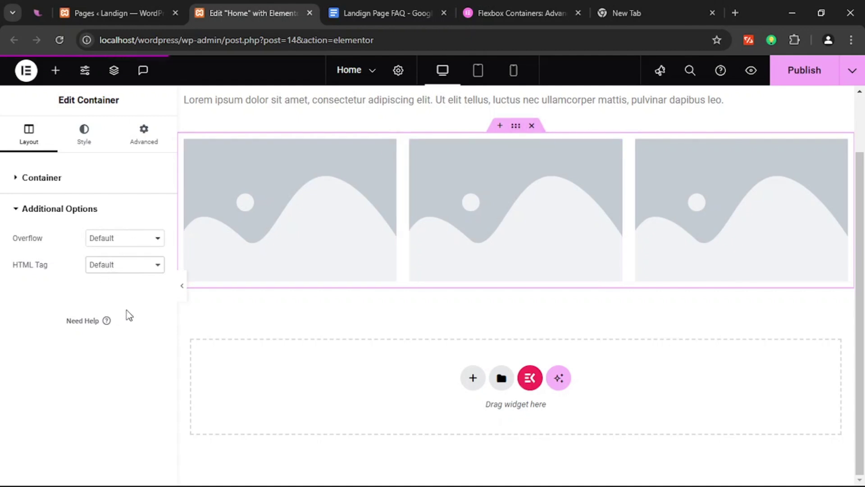
pyautogui.click(139, 291)
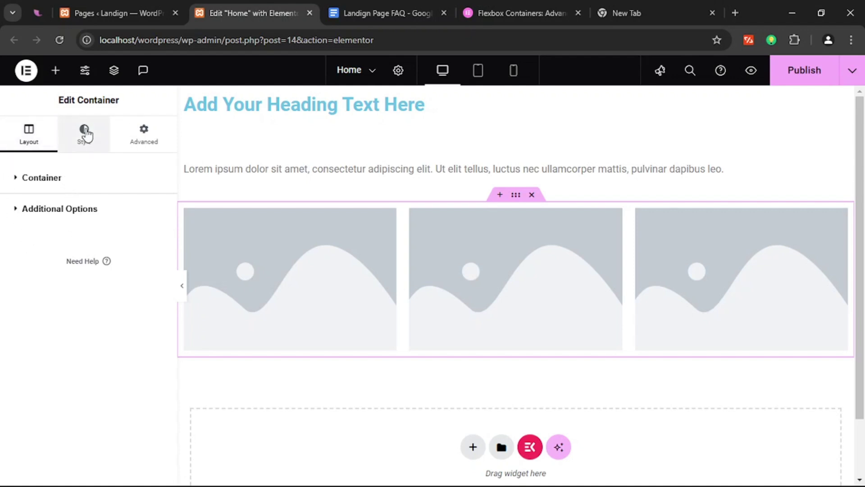
# - Examine the Background section of the image container's Style settings
pyautogui.click(87, 135)
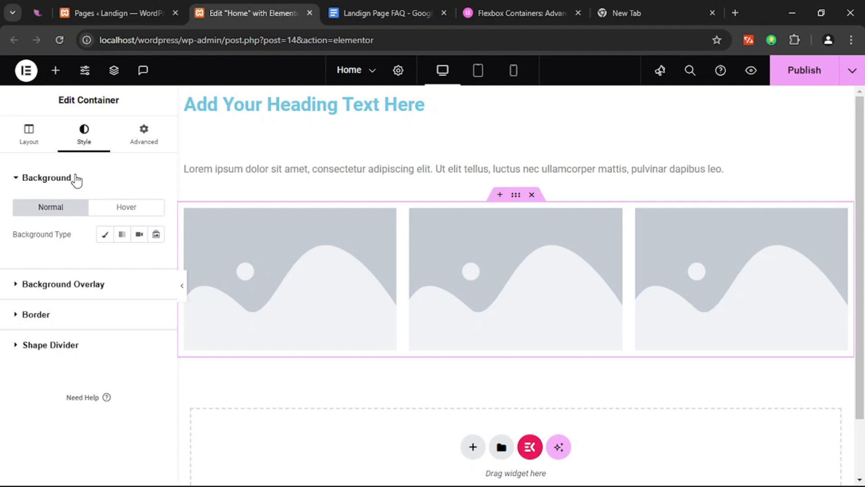
pyautogui.click(18, 178)
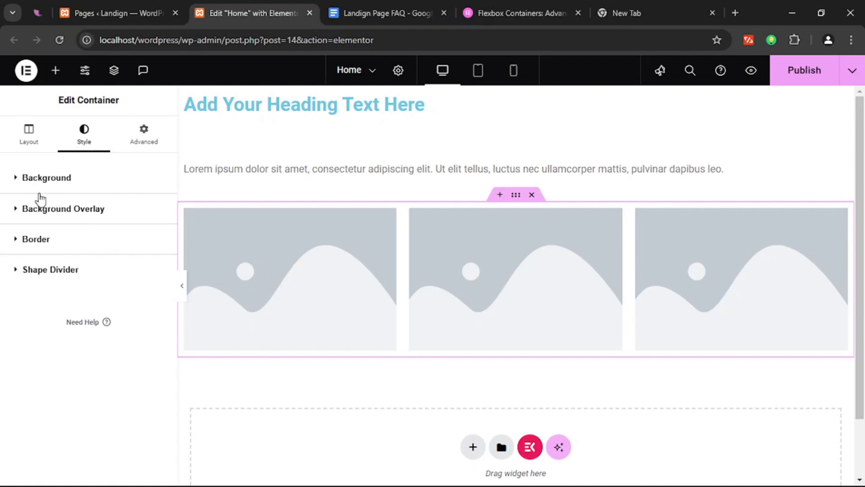
pyautogui.click(18, 180)
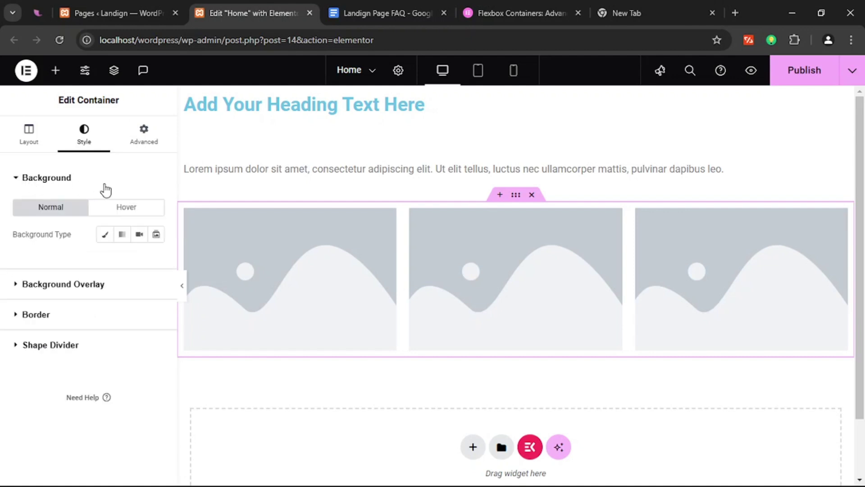
pyautogui.scroll(-2, 509, 324)
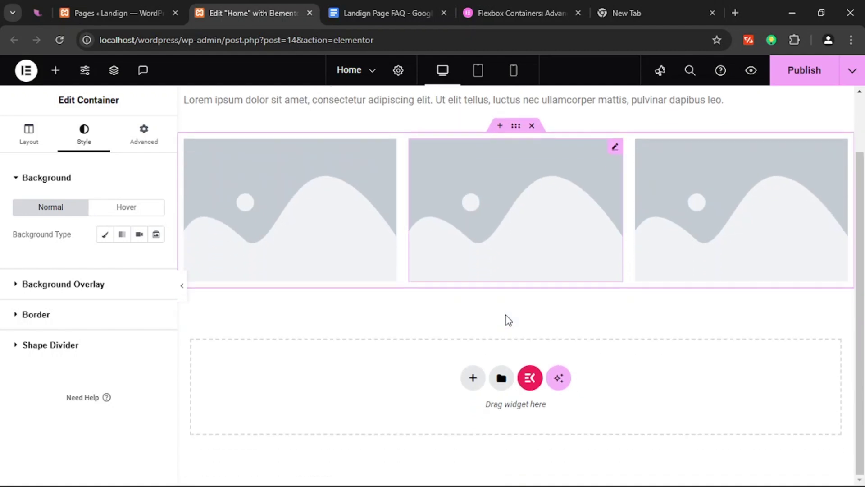
pyautogui.scroll(2, 496, 284)
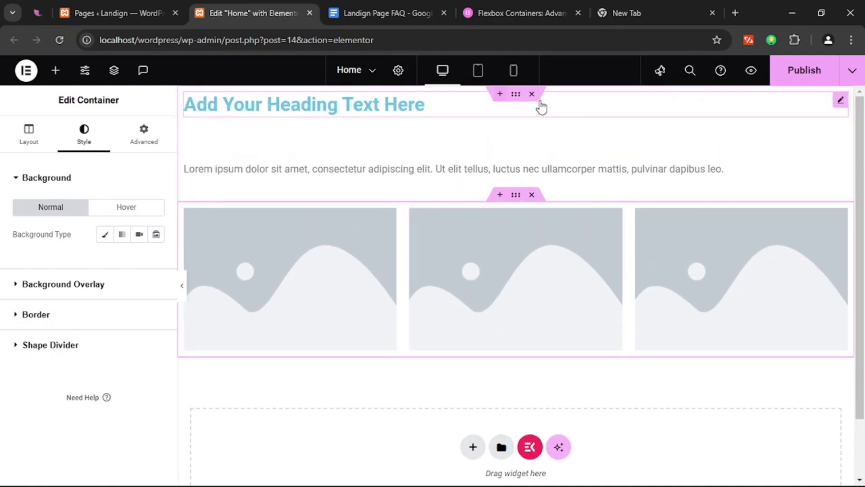
# - Delete both containers from the page and add a new single Flexbox container with downward direction
pyautogui.click(532, 95)
pyautogui.click(534, 94)
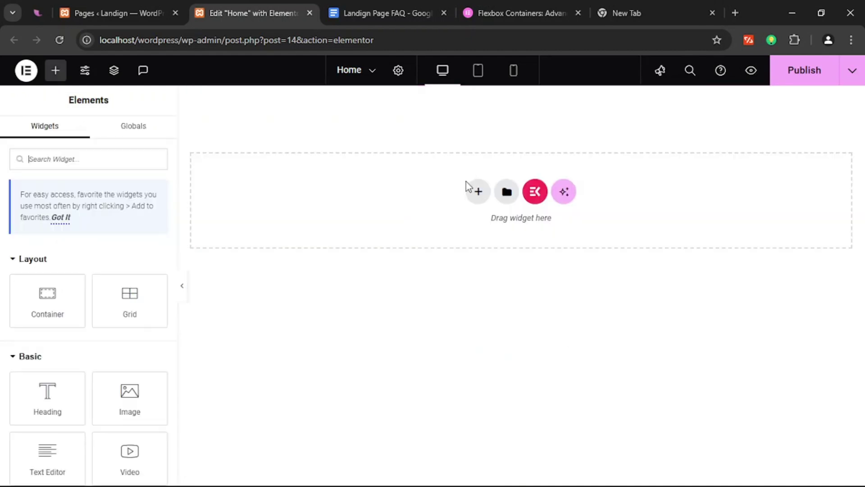
pyautogui.click(478, 192)
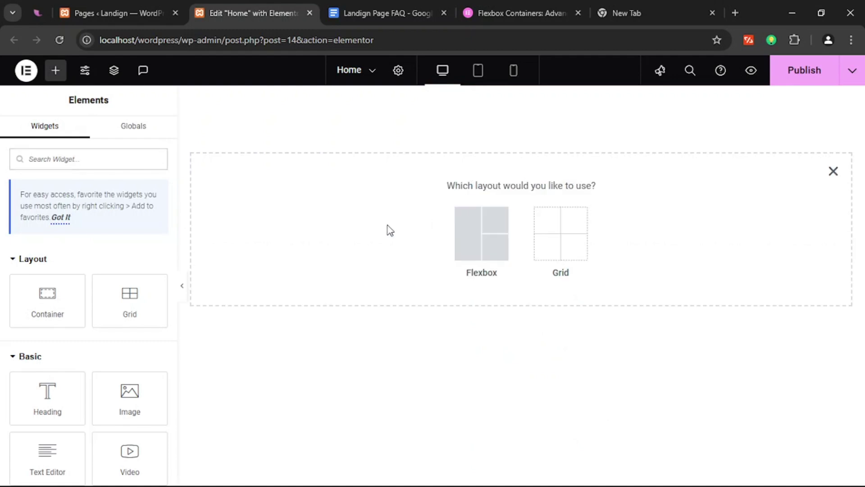
pyautogui.click(483, 232)
pyautogui.click(345, 224)
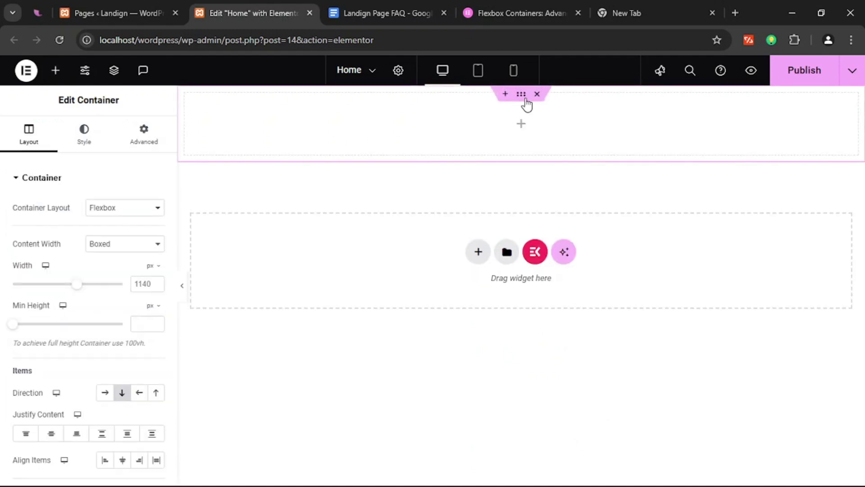
# - Compare the options of the Classic, Gradient, Video and Slideshow background types in the new container's Style settings
pyautogui.click(98, 138)
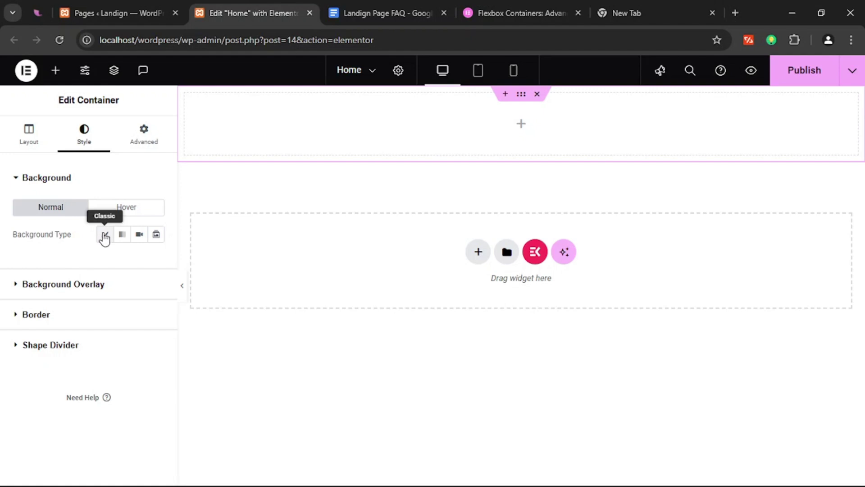
pyautogui.click(104, 234)
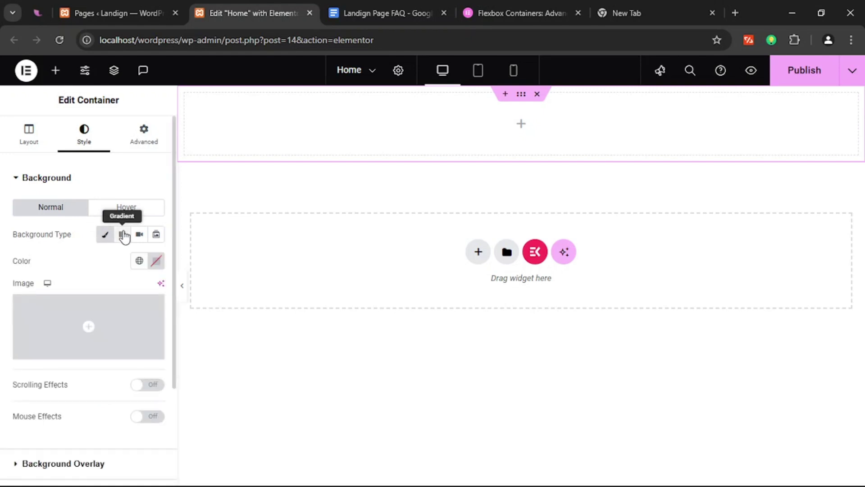
pyautogui.click(122, 235)
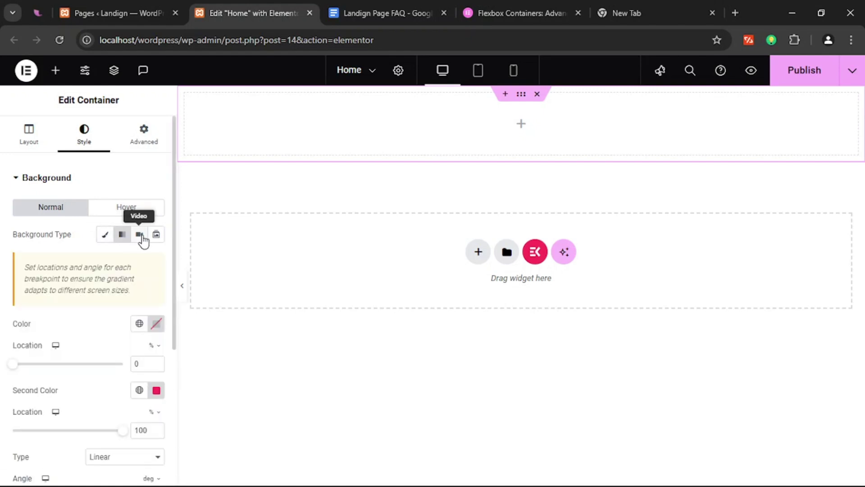
pyautogui.click(140, 235)
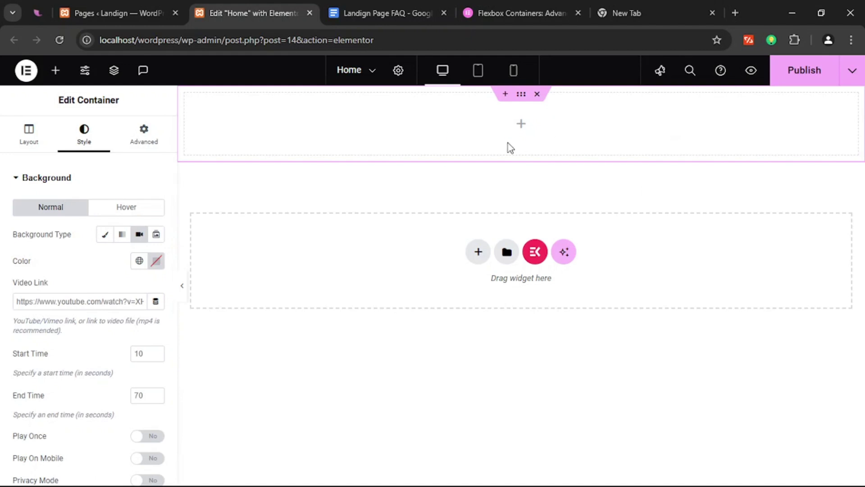
pyautogui.click(156, 235)
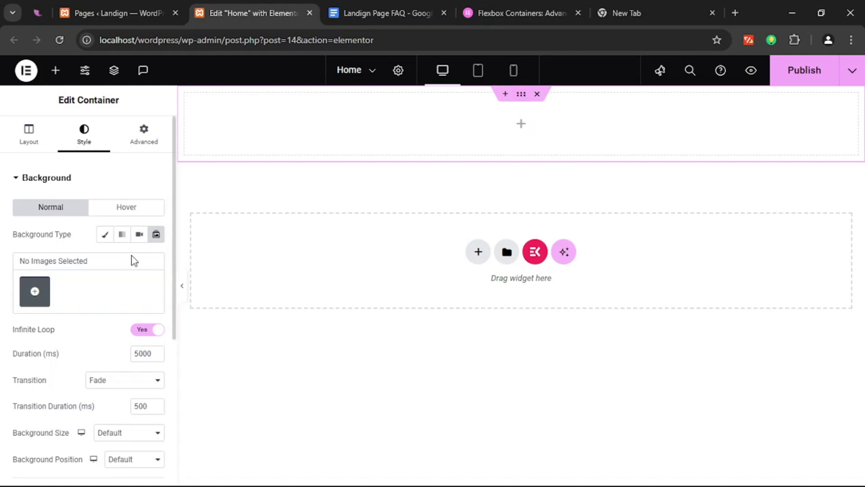
# - Give the new container a Classic background in a dark red color
pyautogui.click(106, 235)
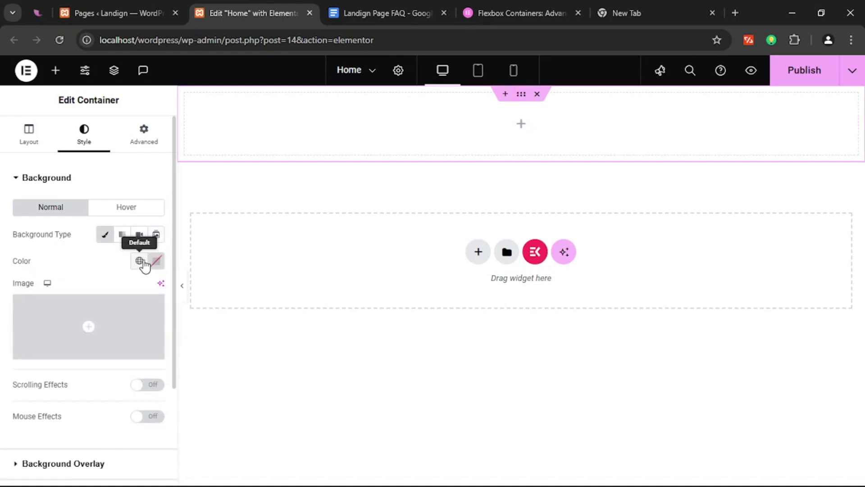
pyautogui.click(156, 261)
pyautogui.moveTo(190, 338); pyautogui.dragTo(225, 359)
pyautogui.click(103, 268)
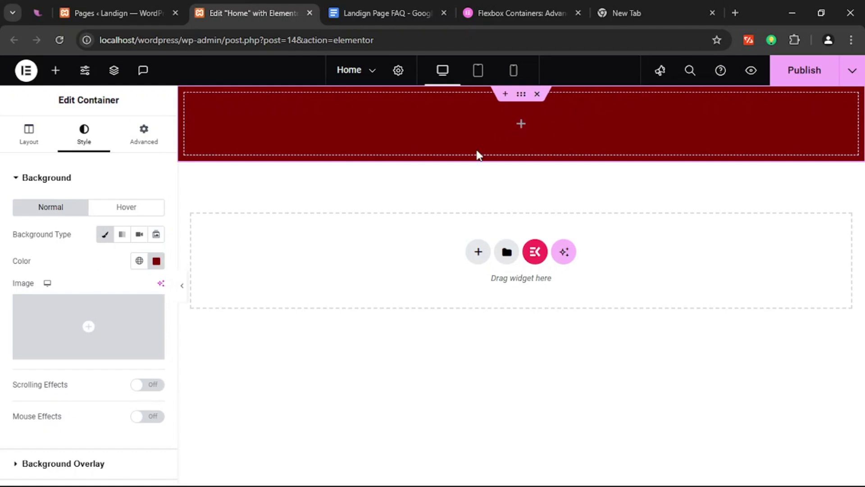
# - Add the Product Landign Page Design banner from the media library as the container's background image
pyautogui.scroll(-2, 90, 293)
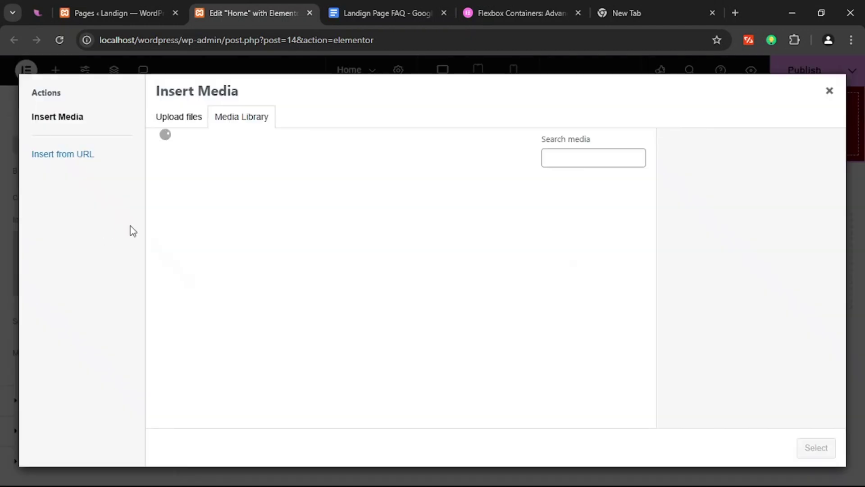
pyautogui.click(381, 218)
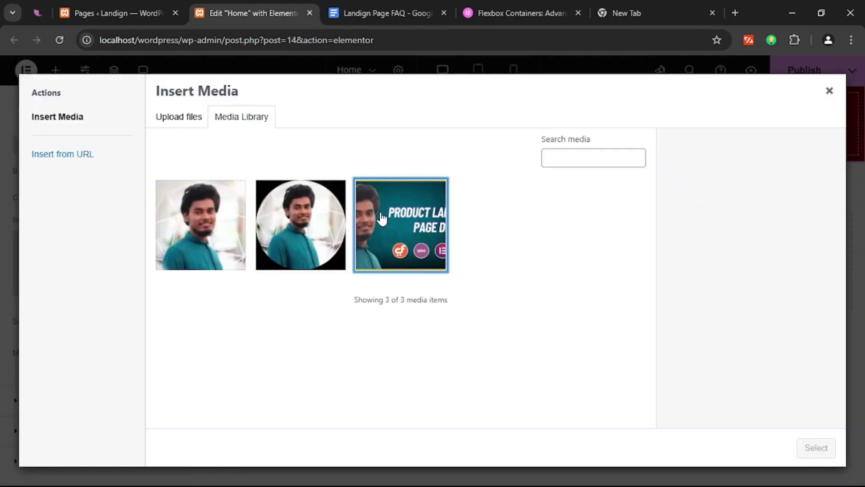
pyautogui.click(815, 449)
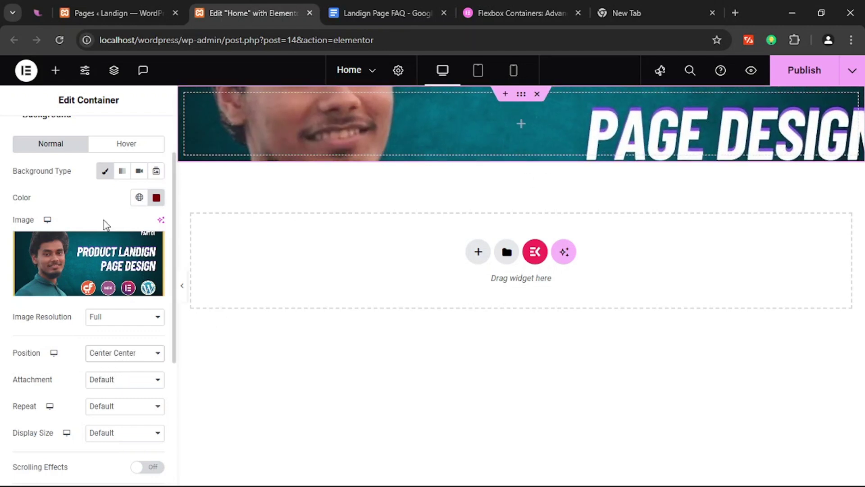
# - Set the background image's position to Custom with an X position of 221 px and a Y position of -414 px
pyautogui.hotkey('ctrl', 'z')
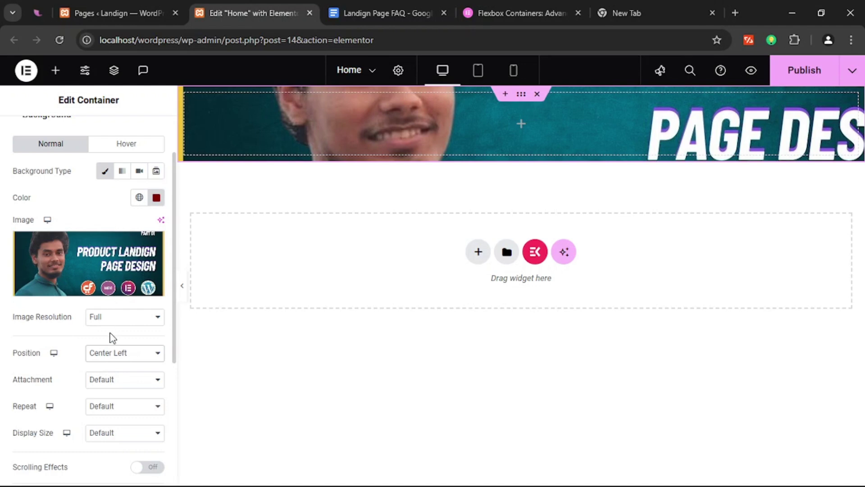
pyautogui.click(113, 338)
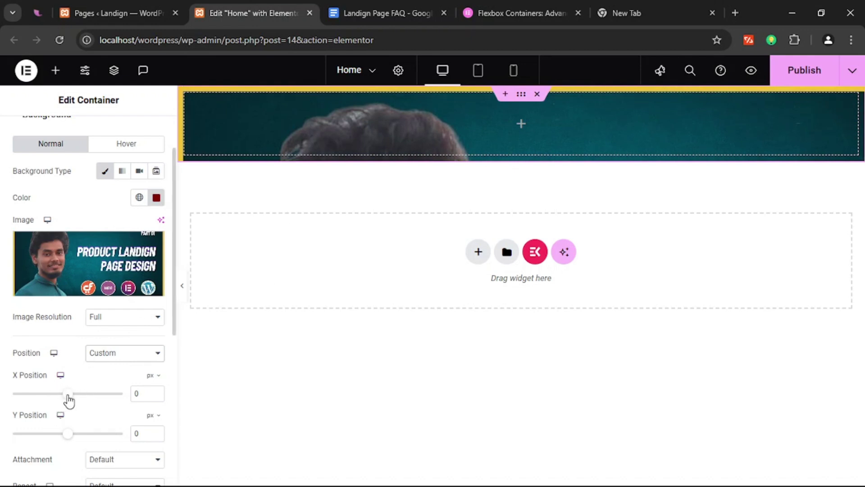
pyautogui.moveTo(69, 400); pyautogui.dragTo(92, 391)
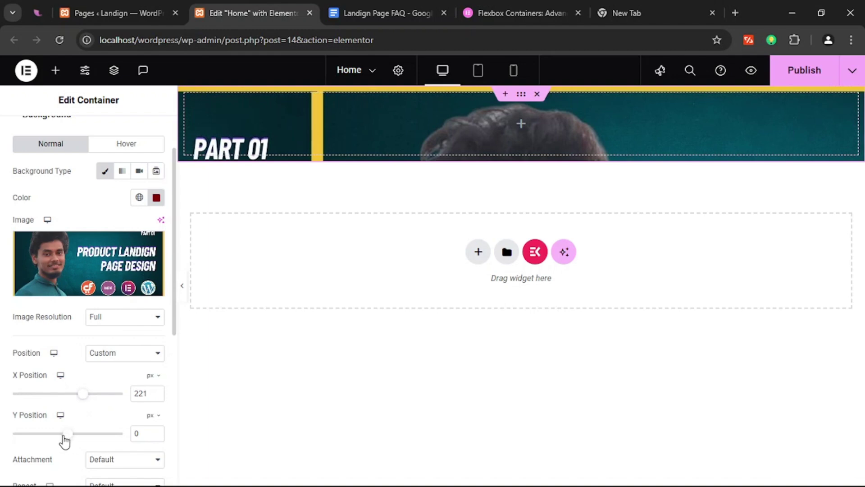
pyautogui.moveTo(65, 433); pyautogui.dragTo(35, 435)
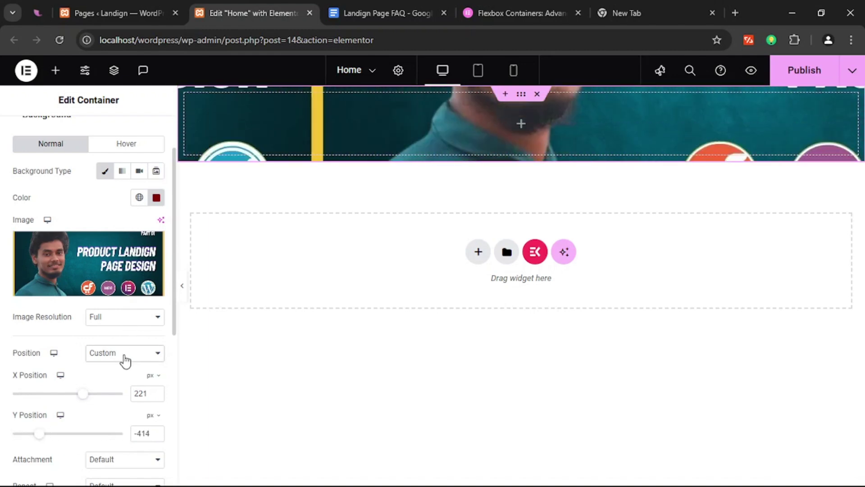
# - Set the container's background image position to Center Center and its attachment to Fixed
pyautogui.click(124, 352)
pyautogui.click(113, 397)
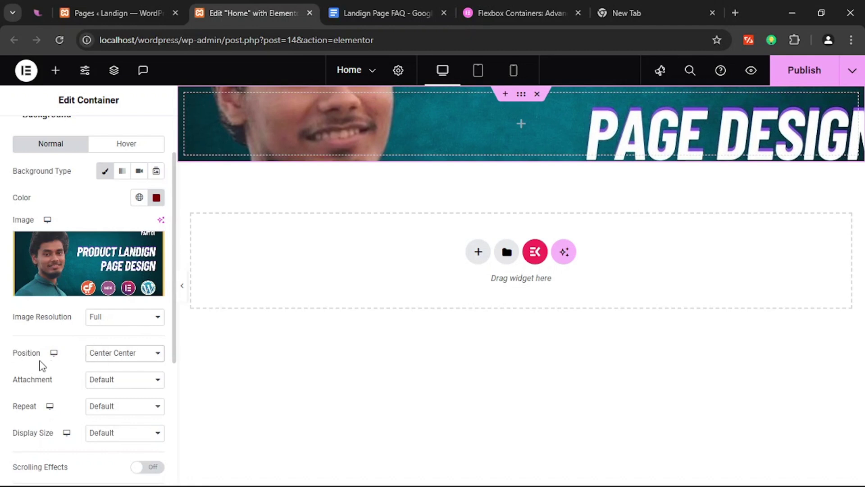
pyautogui.scroll(-2, 41, 382)
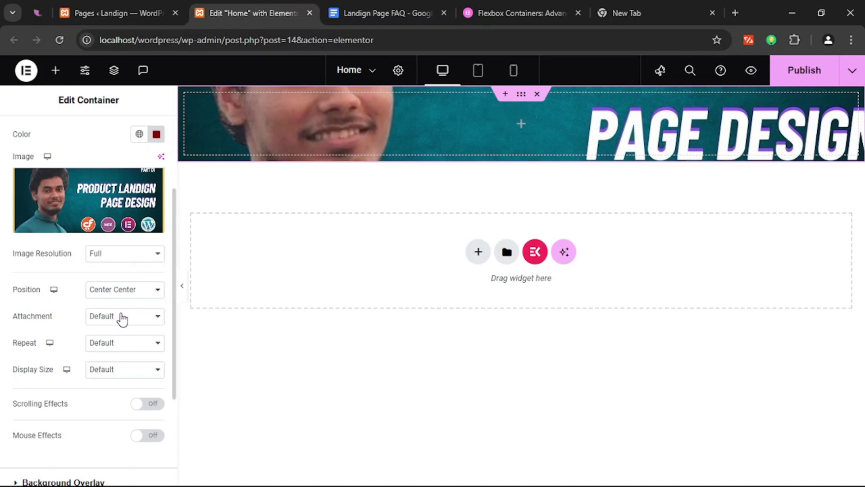
pyautogui.click(123, 324)
pyautogui.click(116, 367)
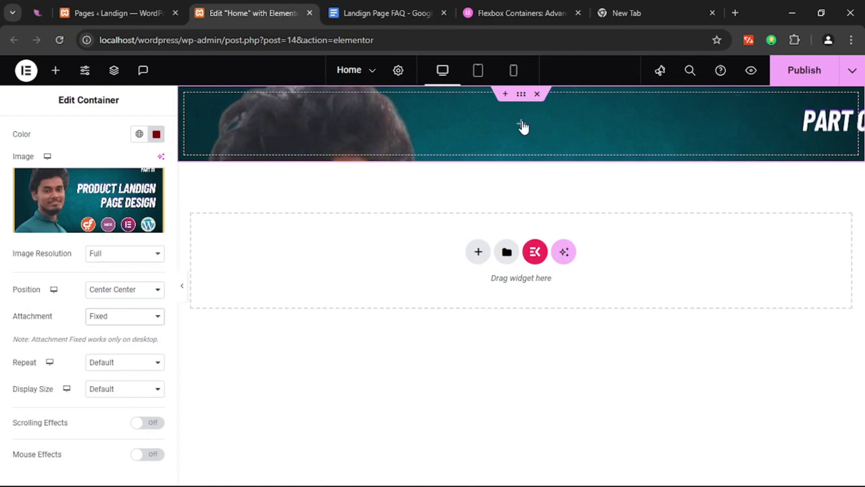
# - Add a Heading widget to the container and a Text Editor widget below it
pyautogui.click(56, 70)
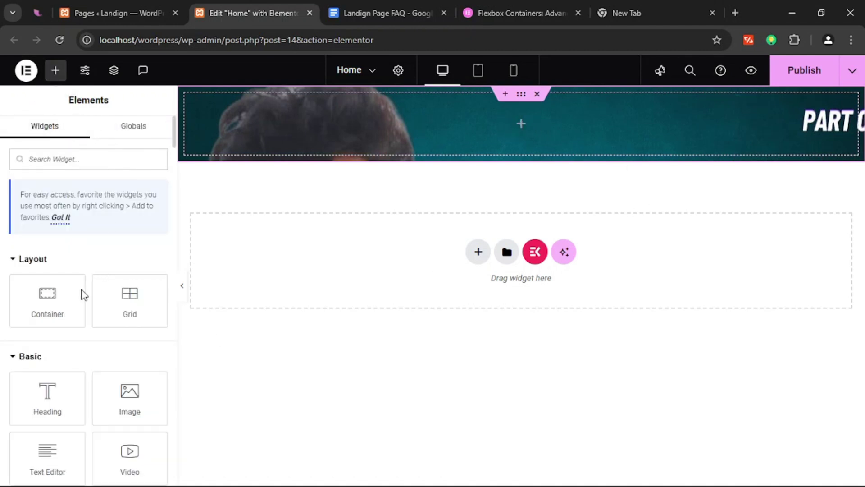
pyautogui.moveTo(48, 397); pyautogui.dragTo(585, 141)
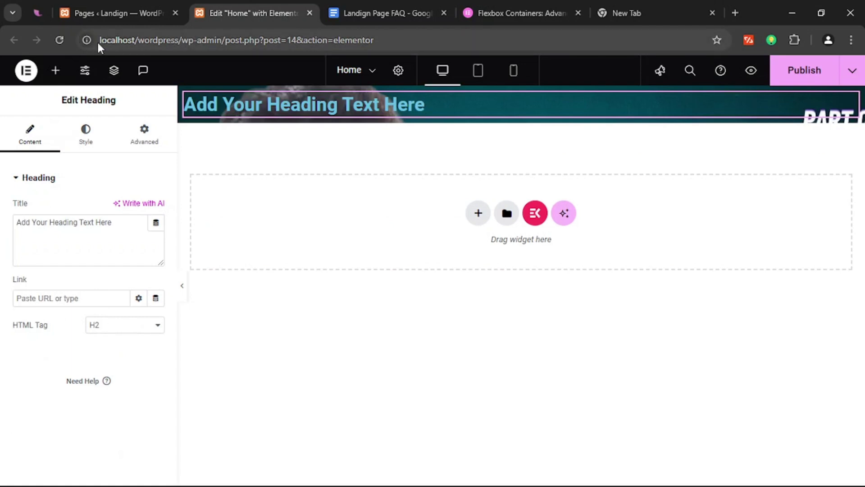
pyautogui.click(54, 70)
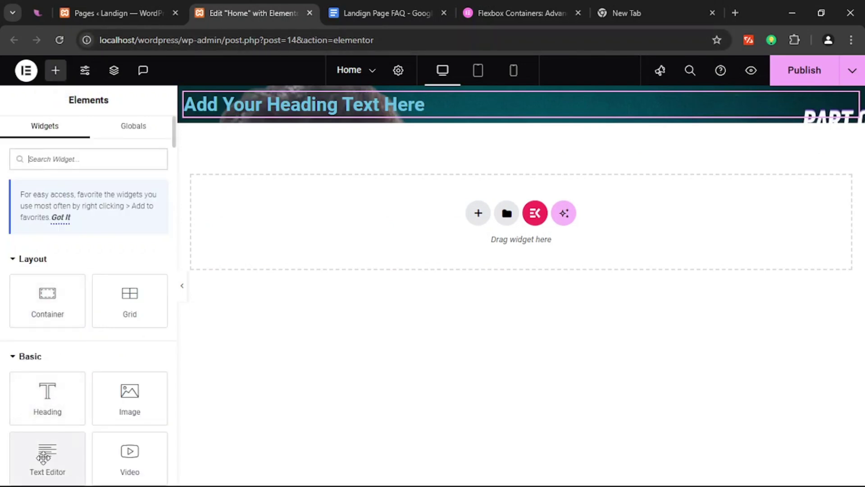
pyautogui.moveTo(46, 453); pyautogui.dragTo(452, 116)
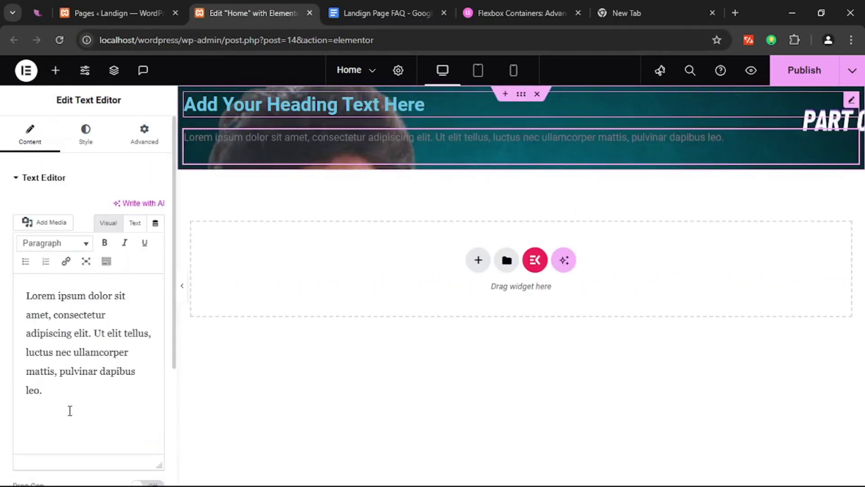
# - Fill the text editor with many pasted copies of its lorem ipsum paragraph and check the fixed background while scrolling the page
pyautogui.moveTo(69, 409); pyautogui.dragTo(25, 283)
pyautogui.click(58, 393)
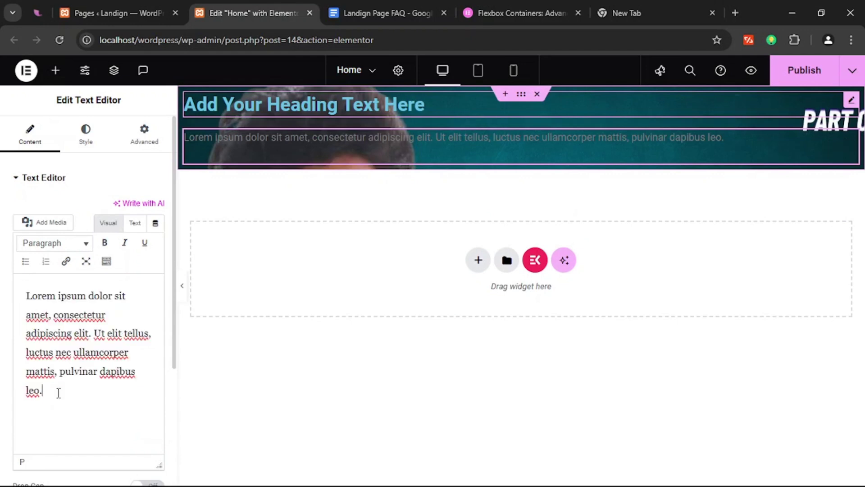
pyautogui.hotkey('ctrl', 'v')
pyautogui.hotkey('ctrl', 'v')
pyautogui.hotkey('ctrl', 'v')
pyautogui.hotkey('ctrl', 'v')
pyautogui.hotkey('ctrl', 'v')
pyautogui.hotkey('ctrl', 'v')
pyautogui.hotkey('ctrl', 'v')
pyautogui.hotkey('ctrl', 'v')
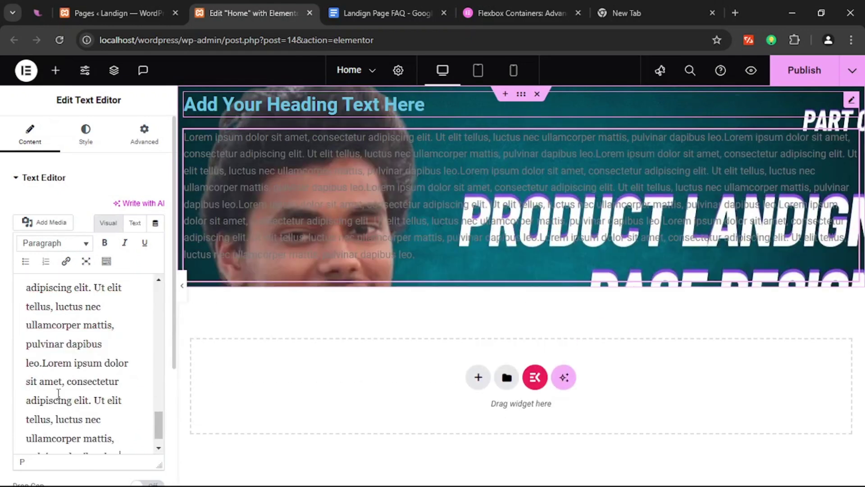
pyautogui.hotkey('ctrl', 'v')
pyautogui.hotkey('ctrl', 'v')
pyautogui.hotkey('ctrl', 'v')
pyautogui.hotkey('ctrl', 'v')
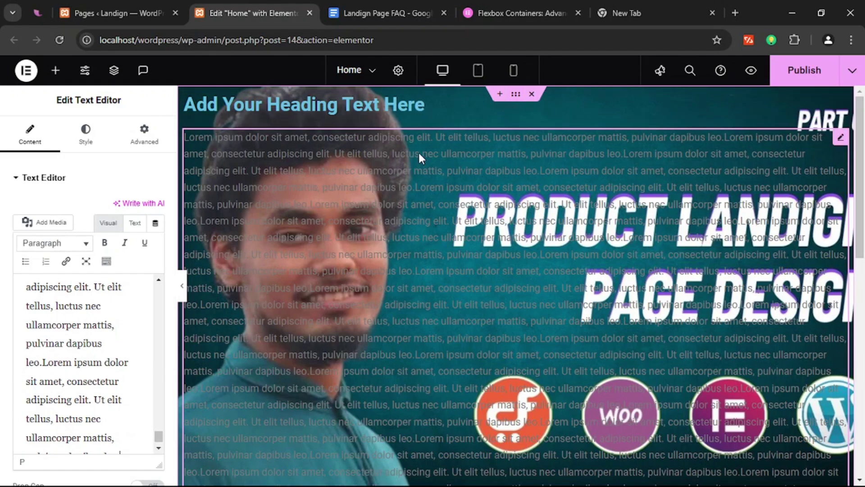
pyautogui.scroll(-5, 419, 155)
pyautogui.scroll(-3, 419, 157)
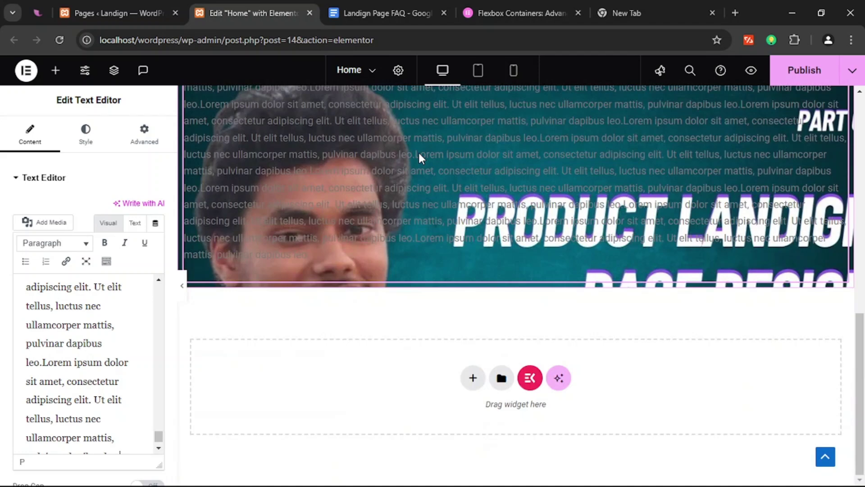
pyautogui.scroll(8, 420, 155)
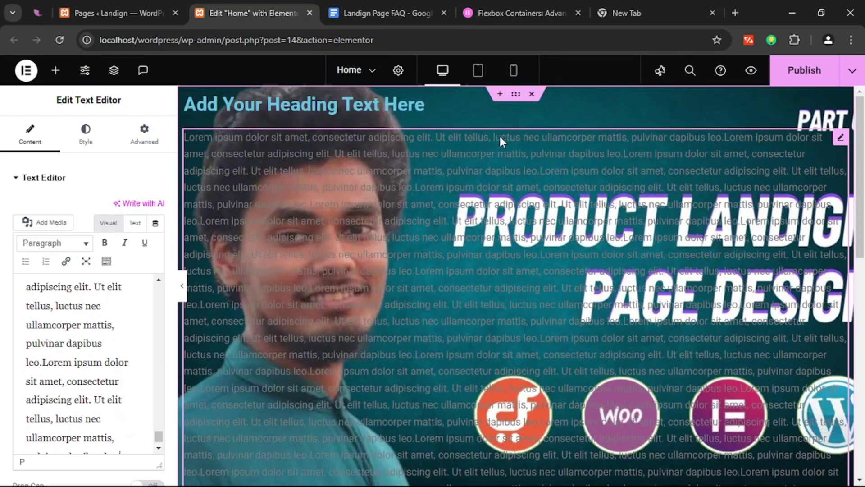
# - Set the container's background image repeat to No-repeat and its display size to Cover
pyautogui.click(252, 189)
pyautogui.click(84, 131)
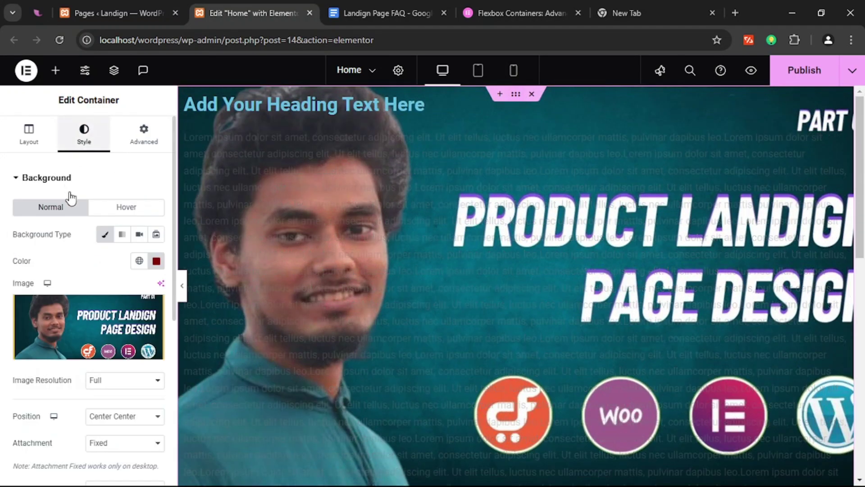
pyautogui.scroll(-3, 92, 338)
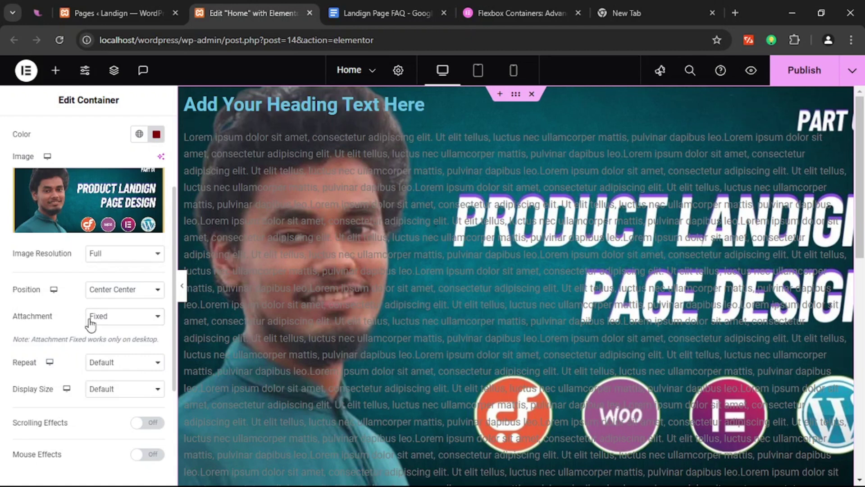
pyautogui.scroll(-2, 75, 344)
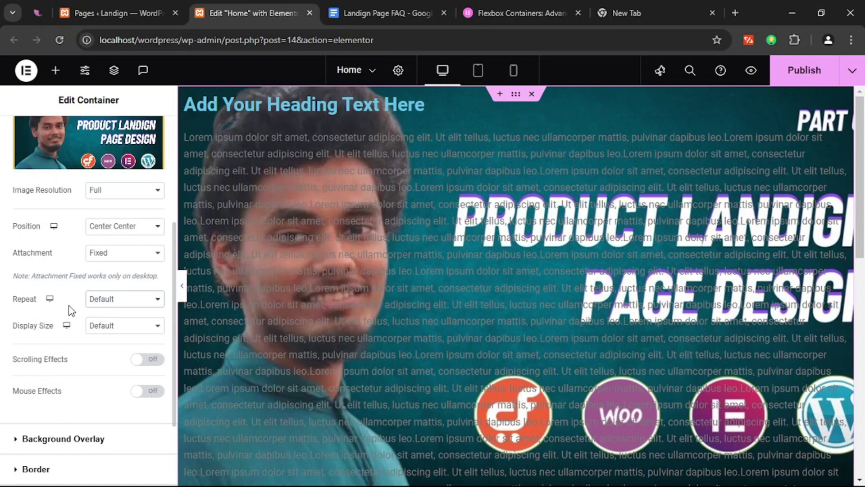
pyautogui.click(103, 310)
pyautogui.click(106, 332)
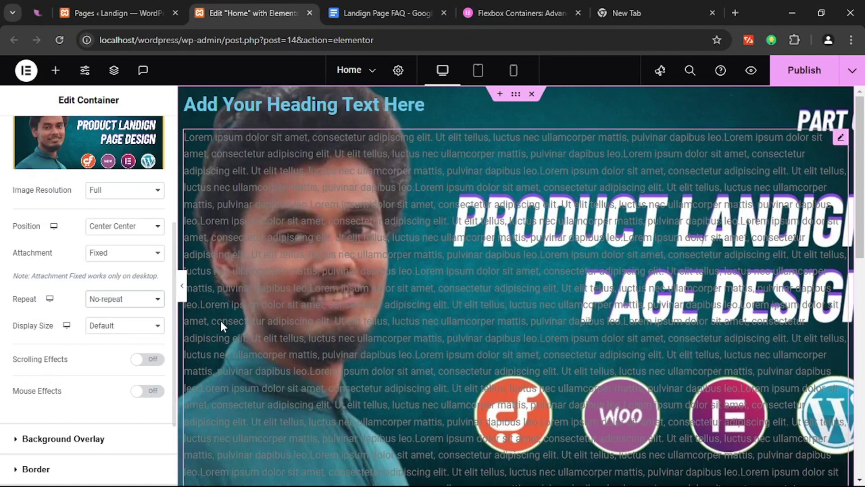
pyautogui.click(107, 332)
pyautogui.click(112, 349)
# - Try the Contain display size and a Custom width of 90% for the background image, and undo back to Cover
pyautogui.click(93, 337)
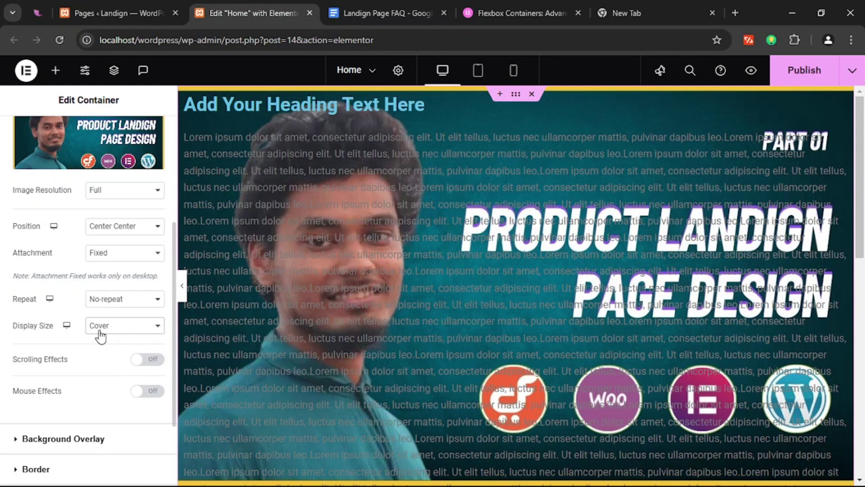
pyautogui.click(104, 388)
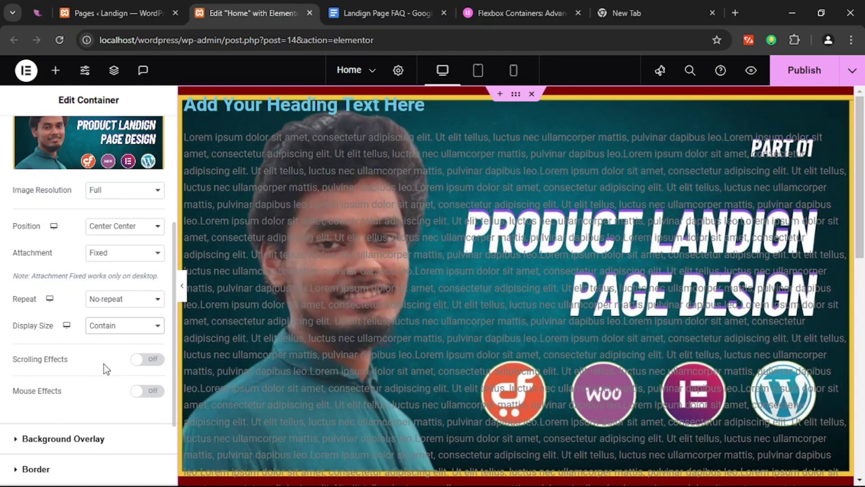
pyautogui.click(113, 331)
pyautogui.click(140, 405)
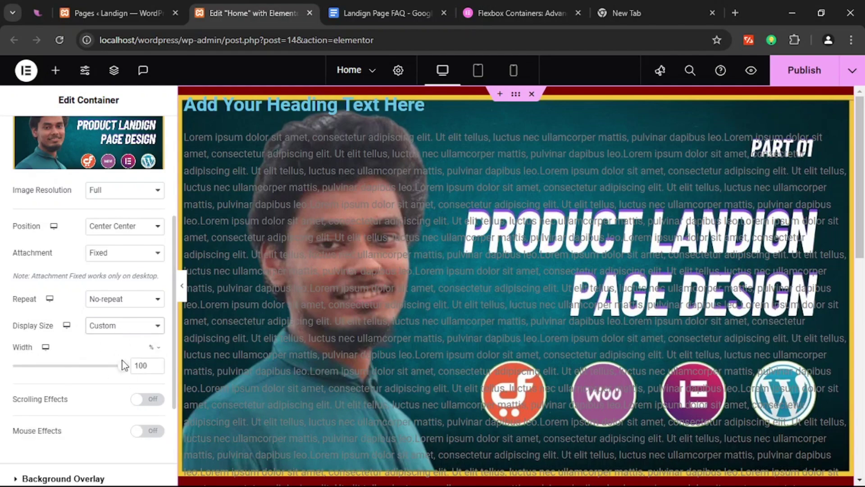
pyautogui.moveTo(120, 366)
pyautogui.mouseDown()
pyautogui.moveTo(42, 365)
pyautogui.moveTo(123, 365)
pyautogui.moveTo(68, 368)
pyautogui.moveTo(111, 366)
pyautogui.mouseUp()
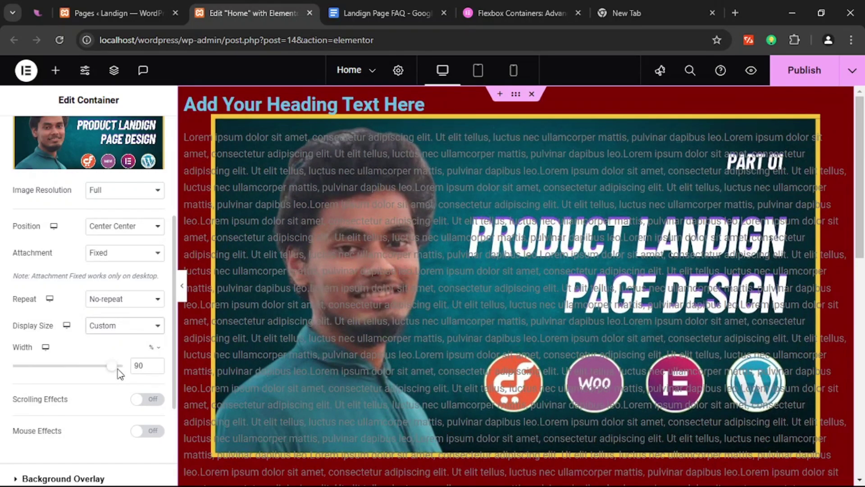
pyautogui.hotkey('ctrl', 'z')
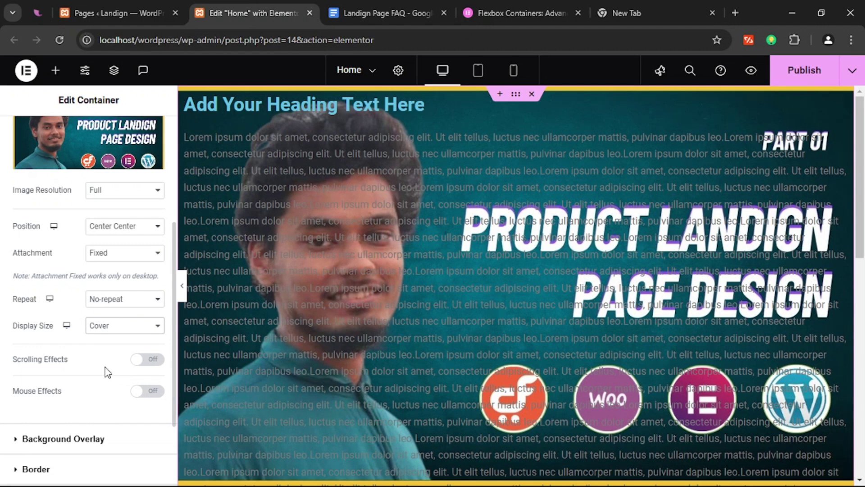
# - Enable Scrolling Effects on the container background, with Vertical Scroll at speed 4.6, and preview the effect on the page
pyautogui.scroll(-3, 68, 369)
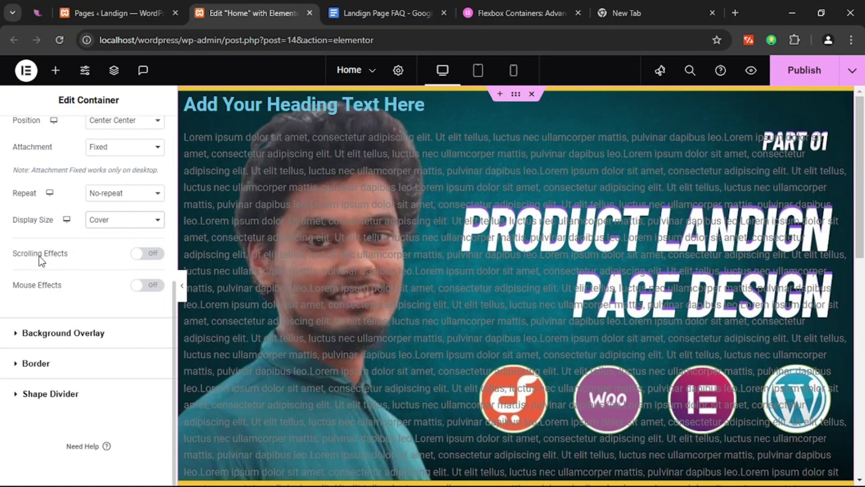
pyautogui.click(143, 255)
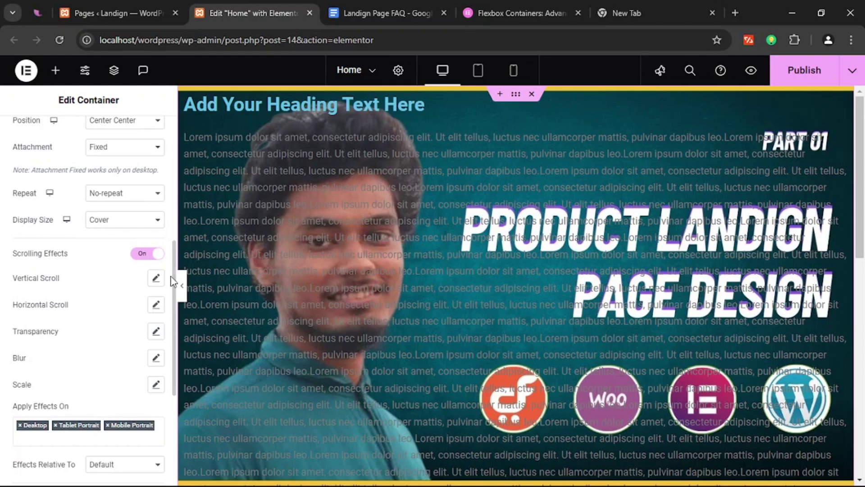
pyautogui.click(156, 279)
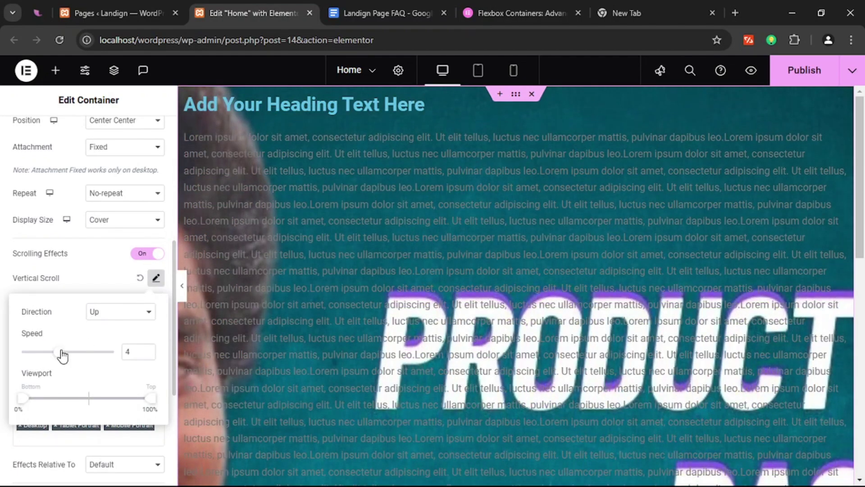
pyautogui.moveTo(62, 355)
pyautogui.mouseDown()
pyautogui.moveTo(81, 353)
pyautogui.moveTo(65, 352)
pyautogui.mouseUp()
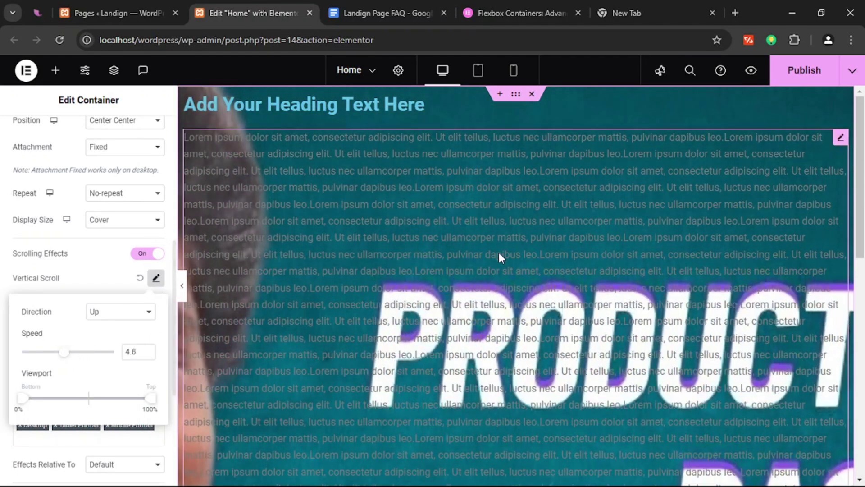
pyautogui.scroll(-5, 414, 286)
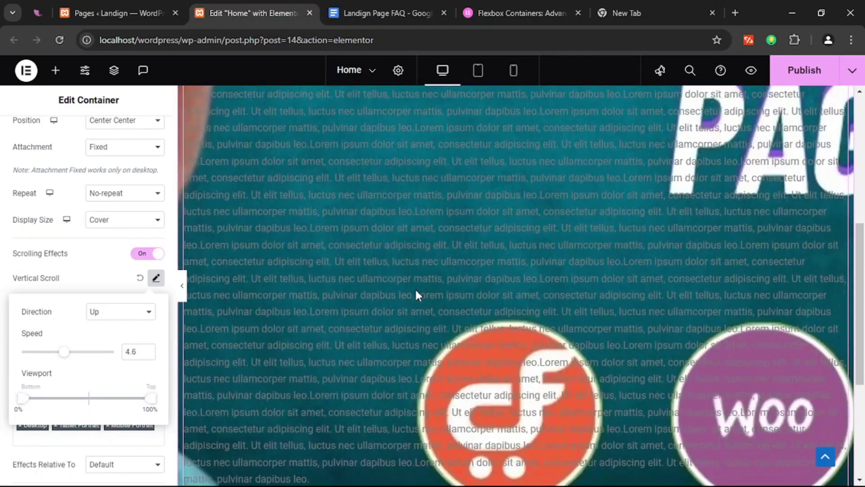
pyautogui.scroll(5, 415, 295)
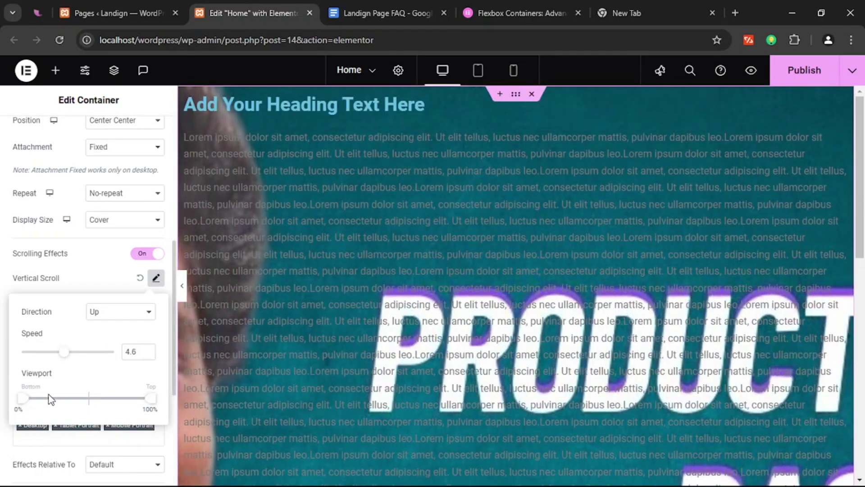
pyautogui.click(156, 281)
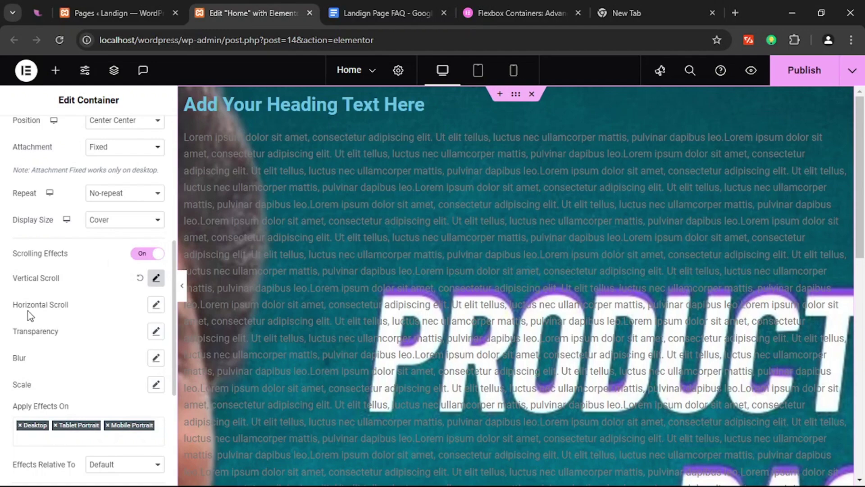
# - Enable the background's Horizontal Scroll effect with direction To Right and preview it on the page
pyautogui.click(156, 304)
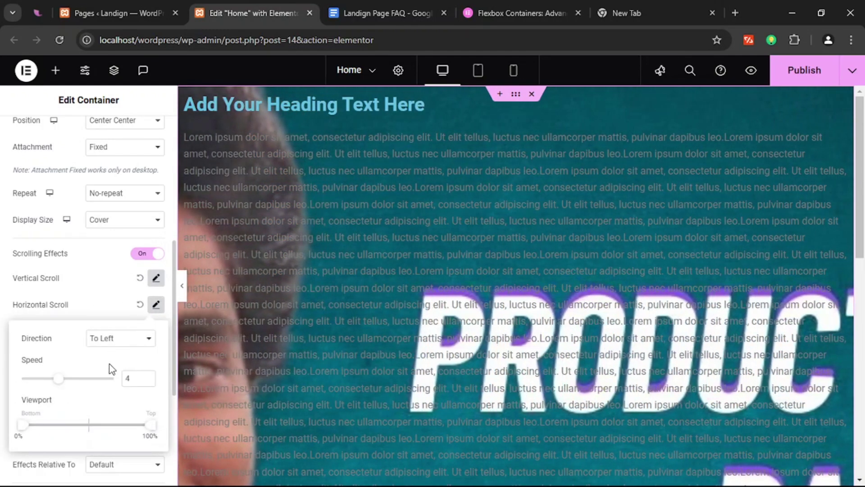
pyautogui.click(96, 342)
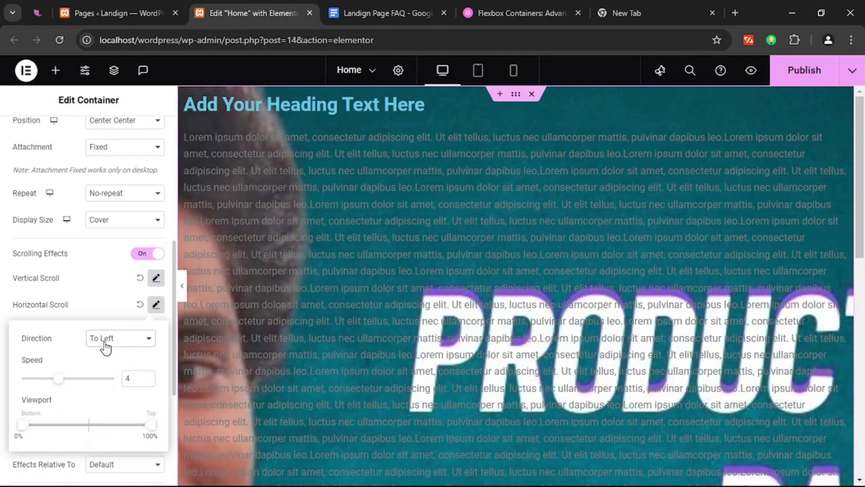
pyautogui.click(119, 370)
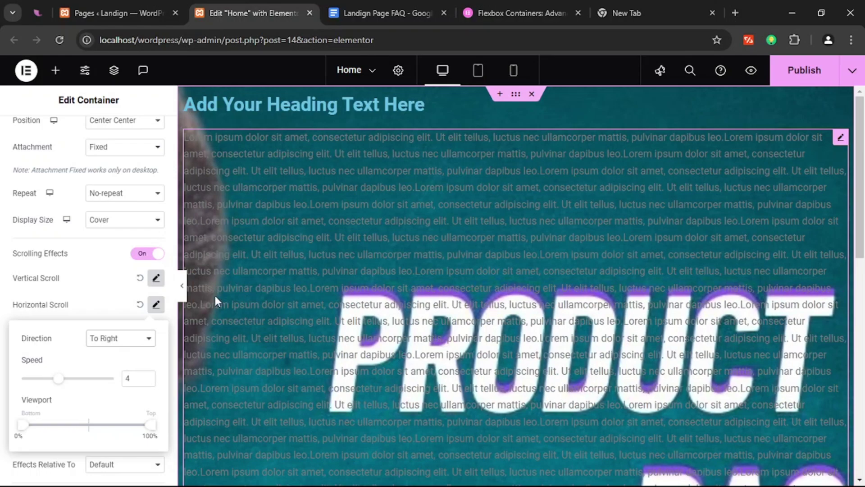
pyautogui.scroll(-2, 534, 202)
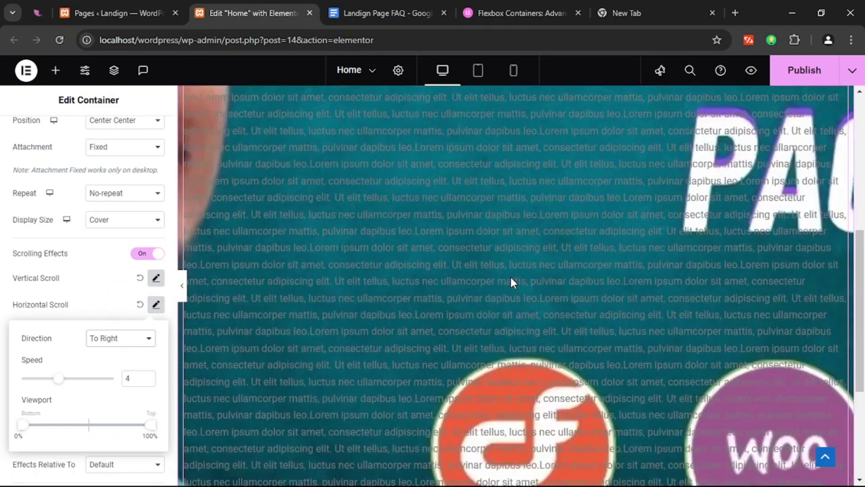
pyautogui.scroll(2, 513, 270)
pyautogui.scroll(-5, 513, 270)
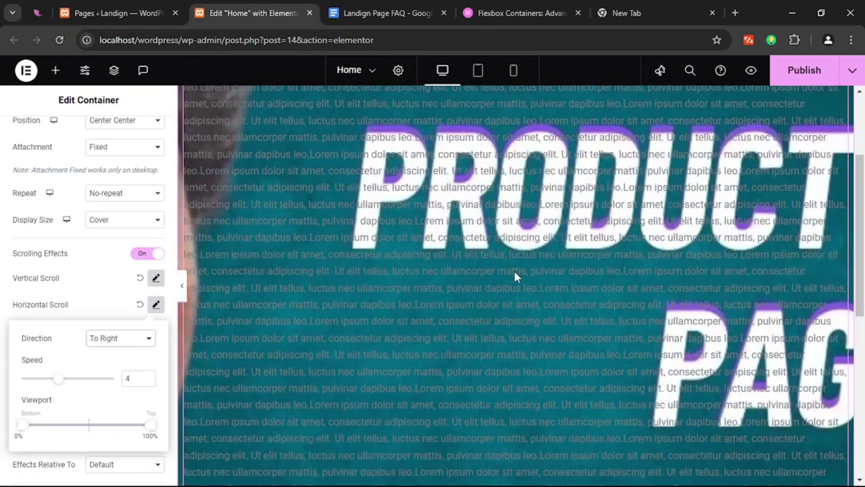
pyautogui.scroll(5, 515, 272)
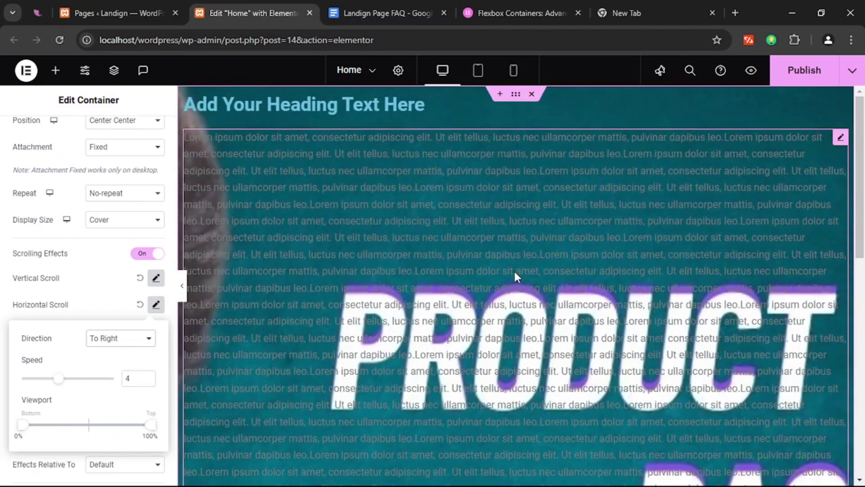
pyautogui.scroll(-5, 516, 276)
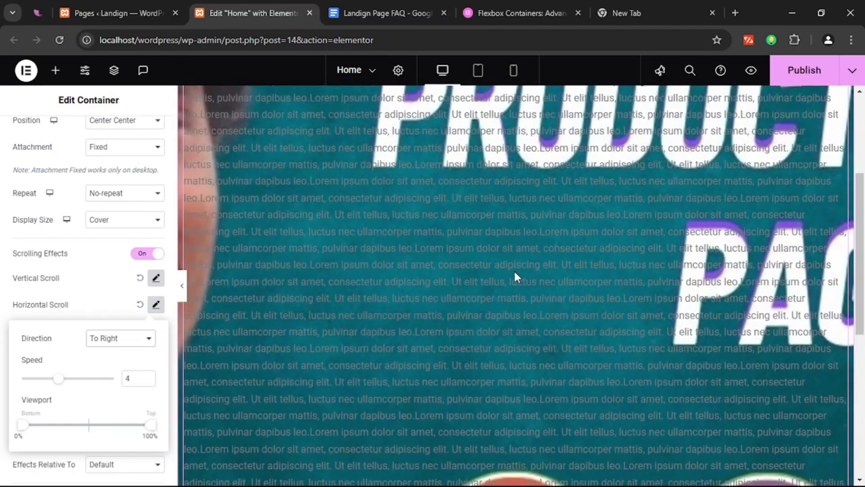
# - Preview the horizontal scroll on the page, and enable the background's Transparency effect with direction Fade In at level 8.3
pyautogui.scroll(-2, 514, 272)
pyautogui.scroll(6, 514, 271)
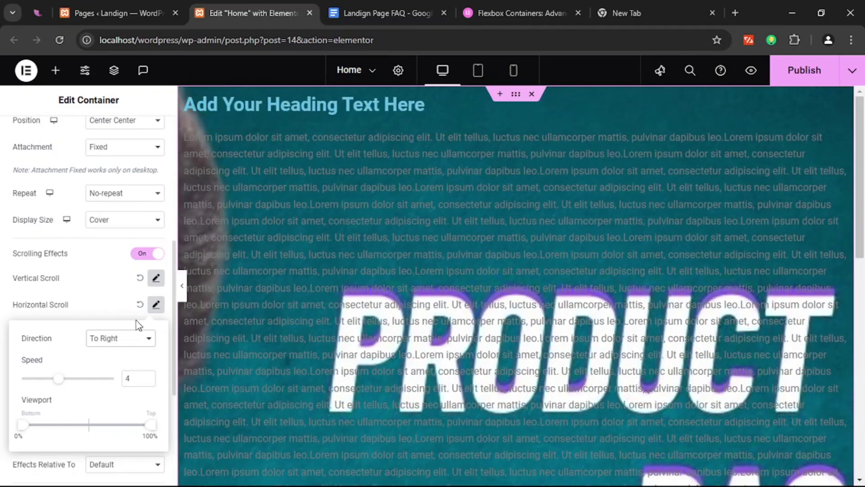
pyautogui.click(156, 304)
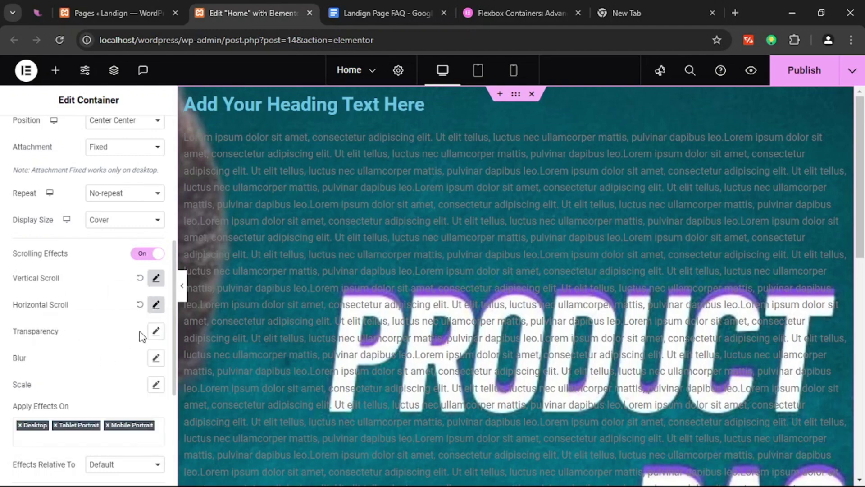
pyautogui.click(156, 331)
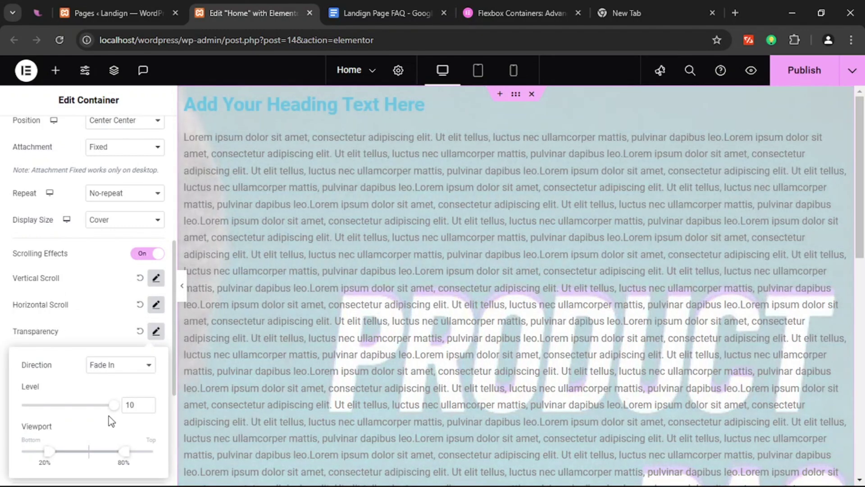
pyautogui.moveTo(114, 404); pyautogui.dragTo(97, 413)
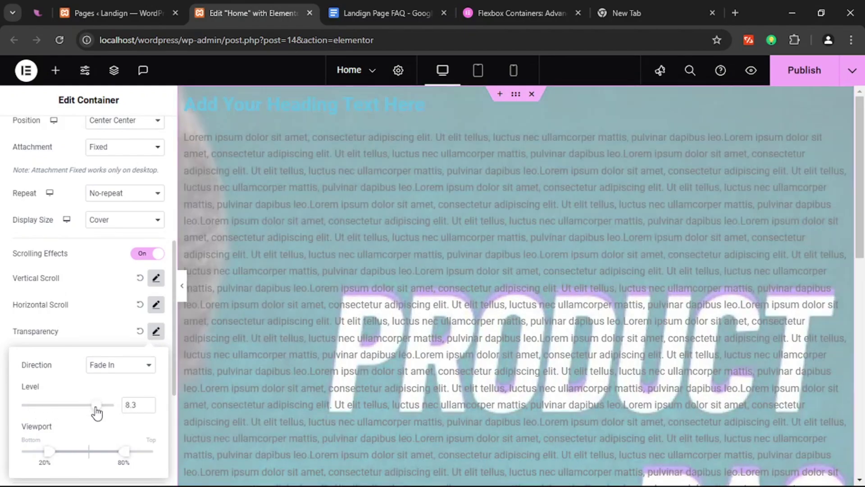
pyautogui.click(156, 331)
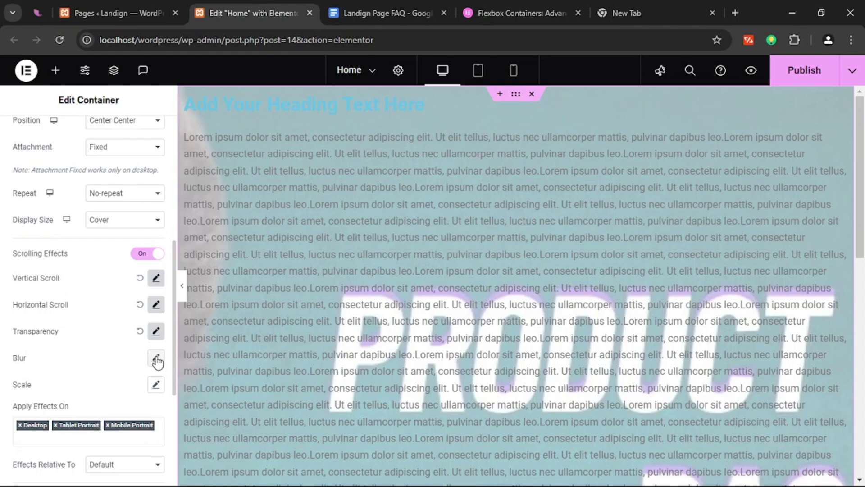
# - Enable the background's Blur effect with direction Fade In and a level above 7, plus the Scale effect with Scale Up at speed 4
pyautogui.click(156, 358)
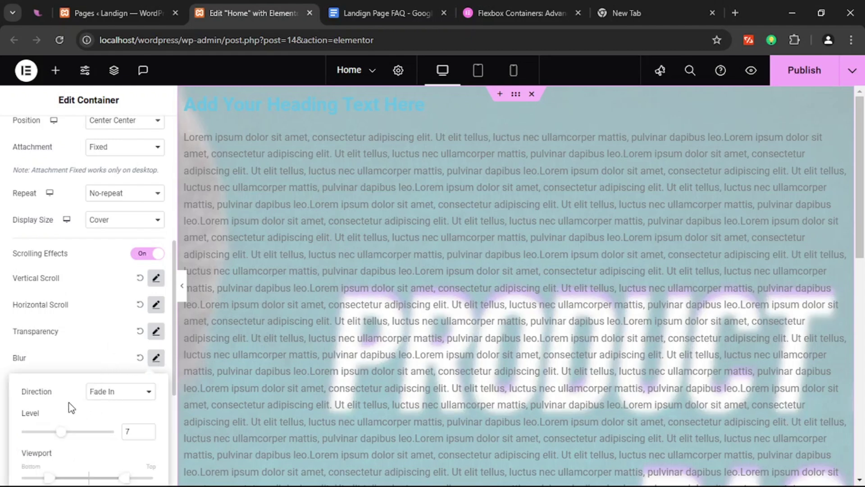
pyautogui.scroll(-2, 70, 407)
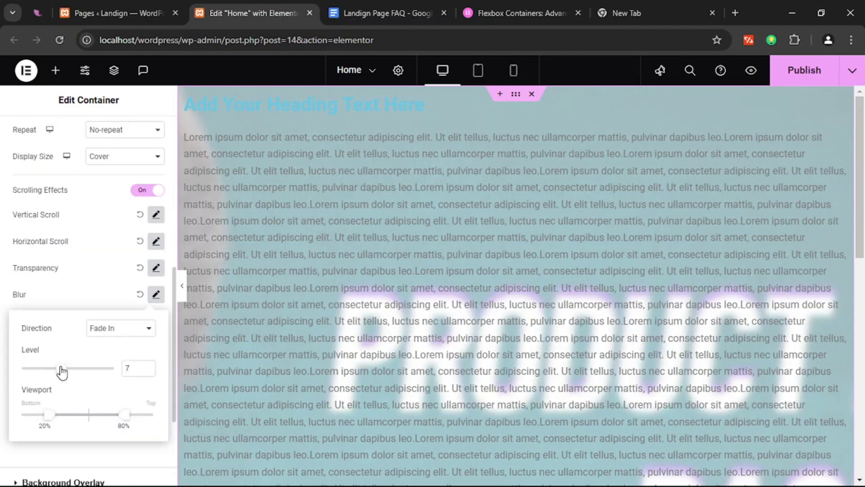
pyautogui.moveTo(62, 372); pyautogui.dragTo(82, 368)
pyautogui.click(93, 296)
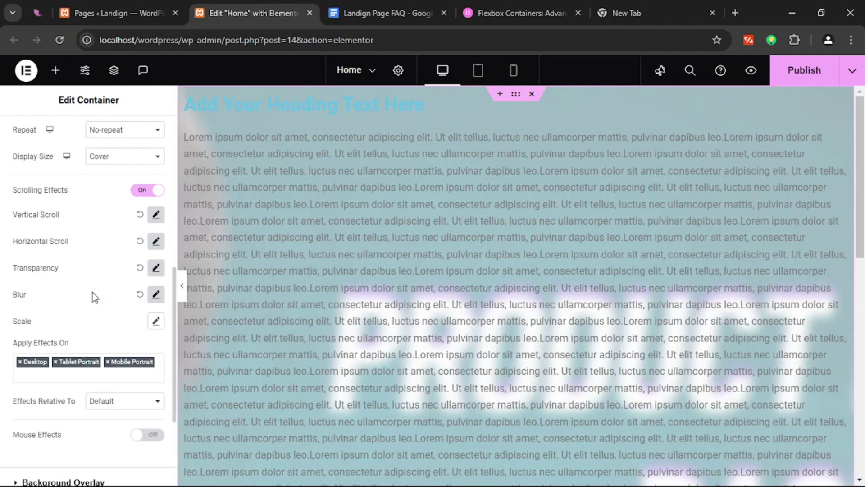
pyautogui.click(155, 321)
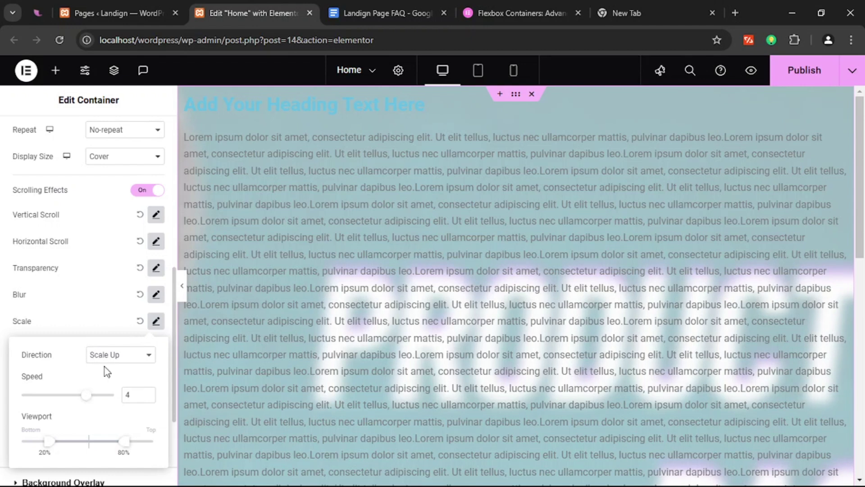
pyautogui.click(156, 320)
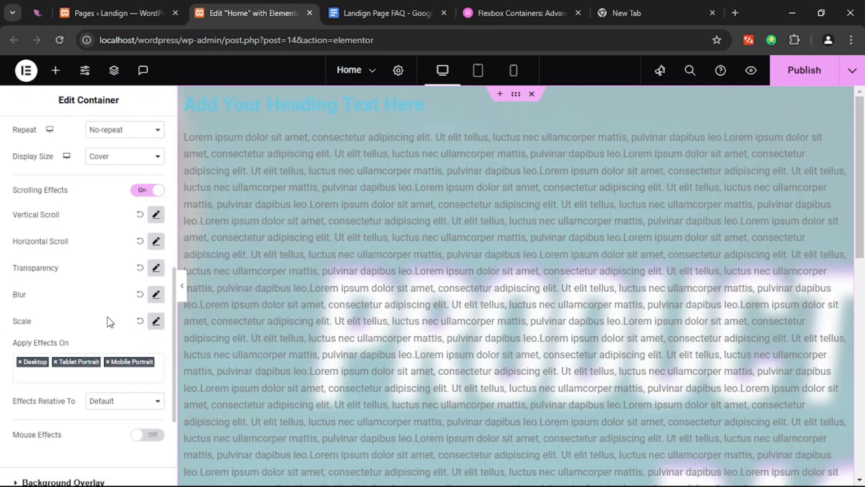
# - Turn off Scrolling Effects for the container background
pyautogui.scroll(4, 74, 297)
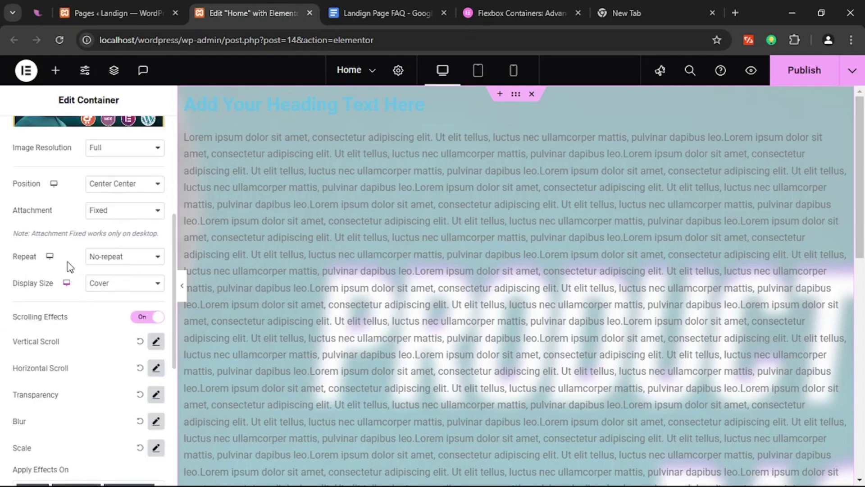
pyautogui.scroll(-3, 94, 385)
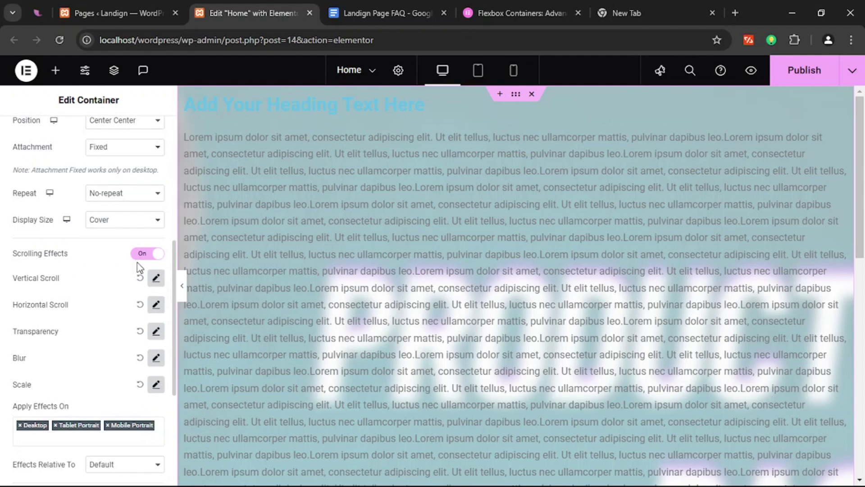
pyautogui.click(150, 254)
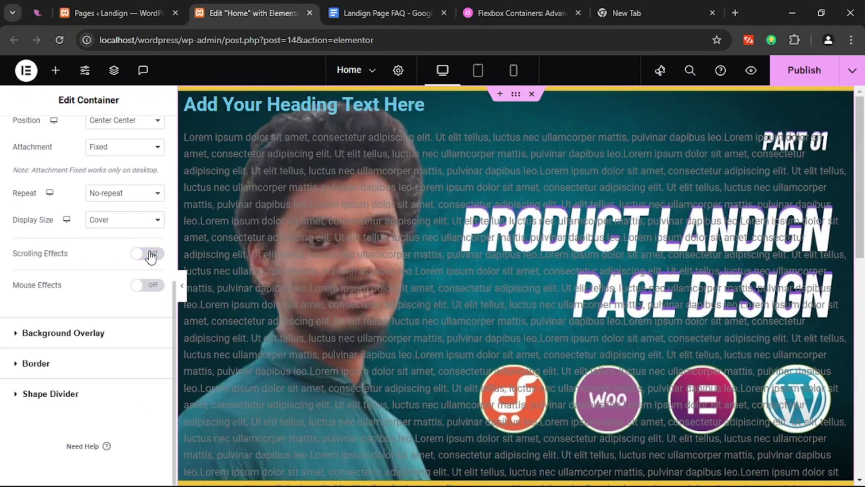
# - Enable Mouse Effects with Mouse Track on the container background, trying the Direct direction and returning to Opposite
pyautogui.click(145, 289)
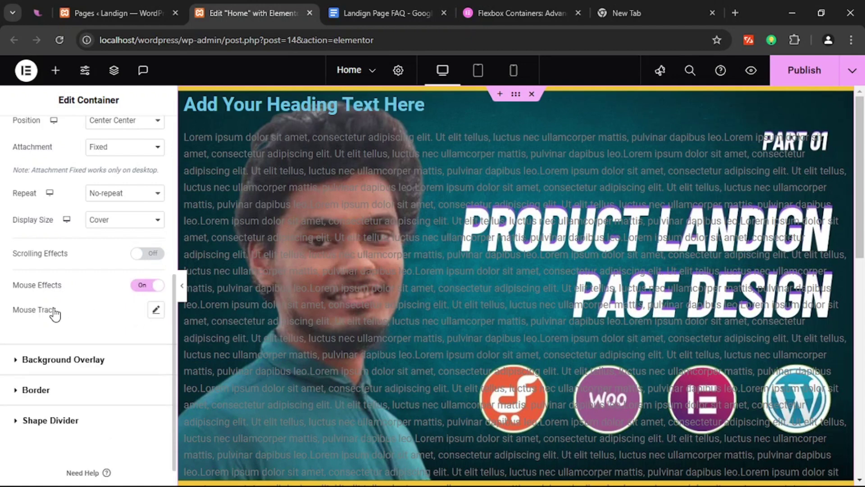
pyautogui.click(154, 311)
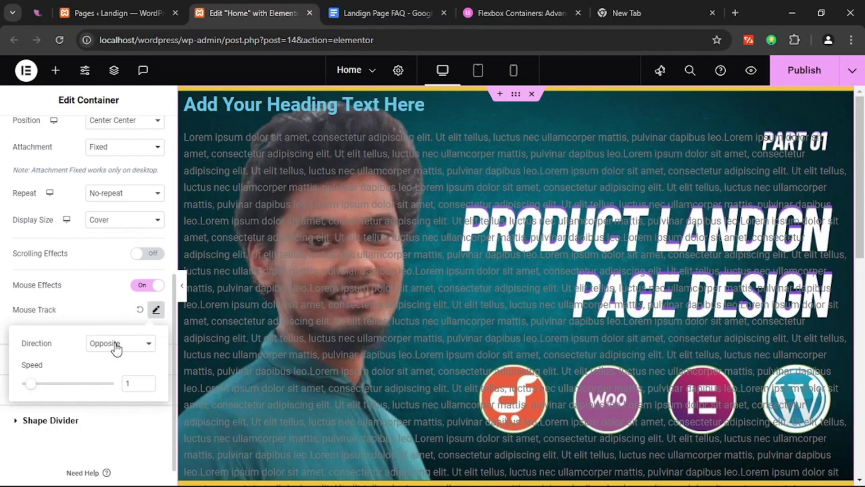
pyautogui.click(117, 374)
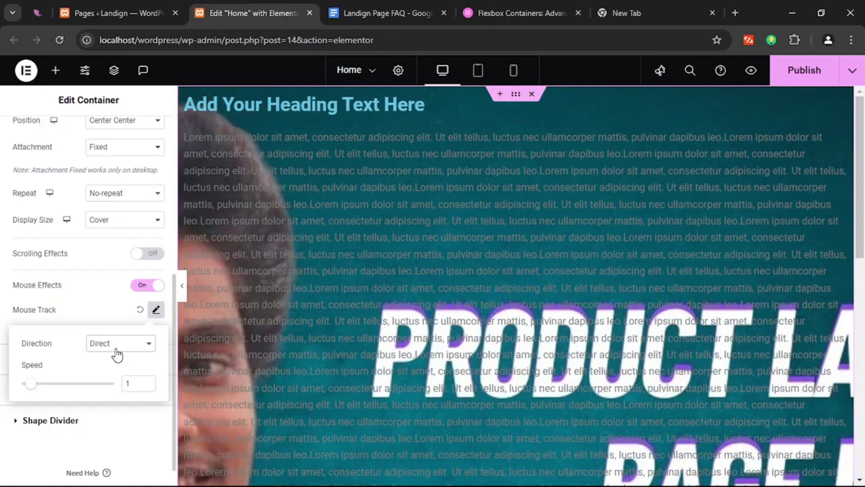
pyautogui.click(117, 357)
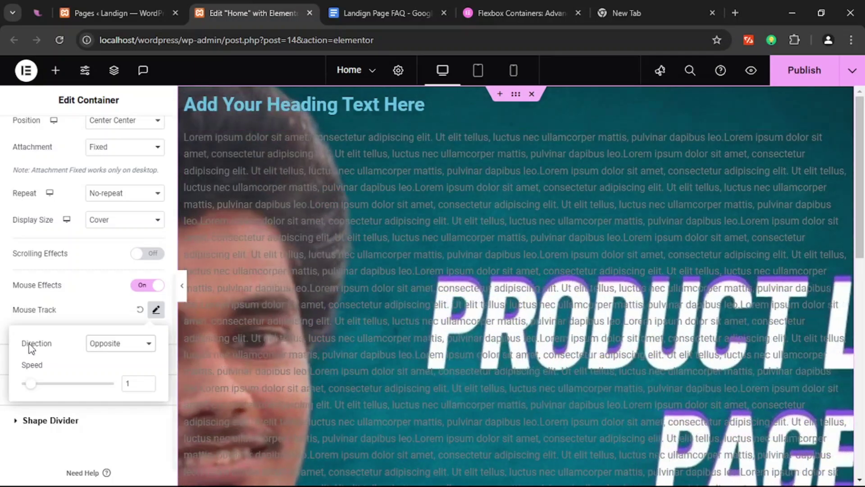
# - Try a Mouse Track speed of 6.3 and a lower one, and turn Mouse Effects off
pyautogui.moveTo(30, 384); pyautogui.dragTo(79, 386)
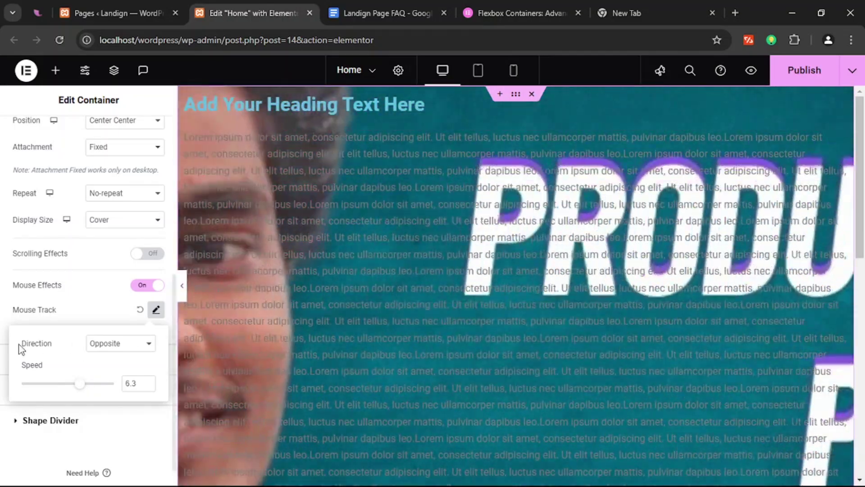
pyautogui.moveTo(79, 386); pyautogui.dragTo(52, 384)
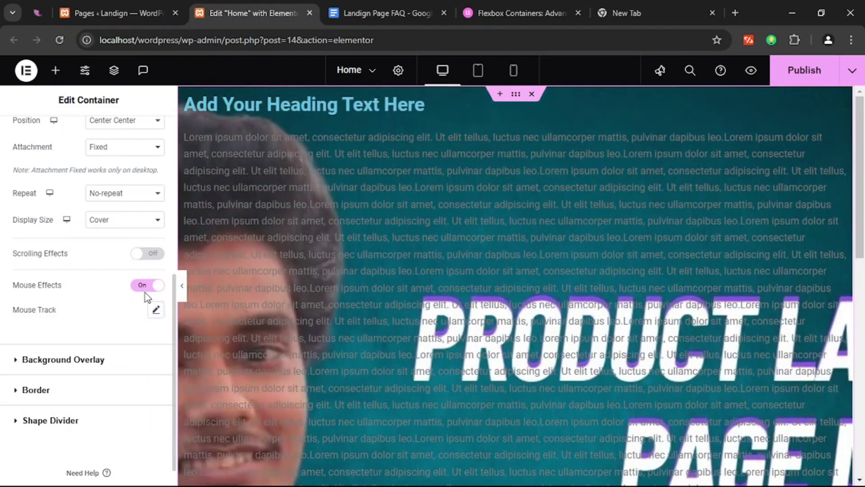
pyautogui.click(147, 286)
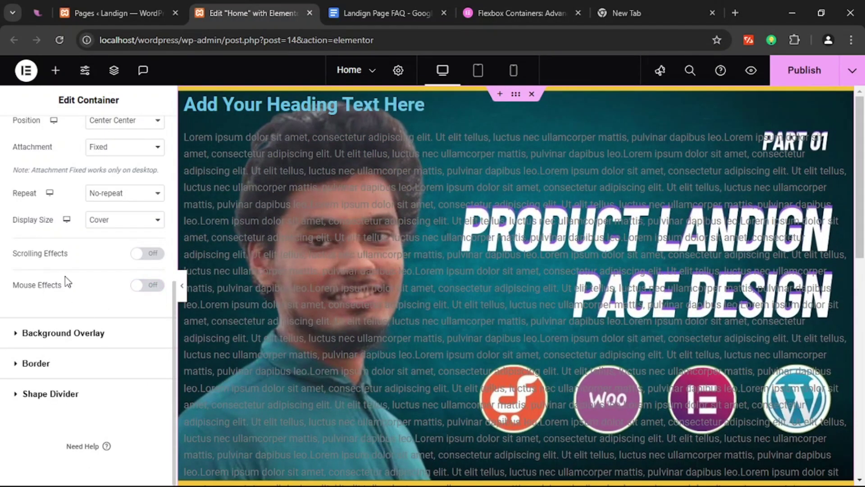
# - Switch the container's normal background type from the classic image to Gradient
pyautogui.scroll(7, 67, 283)
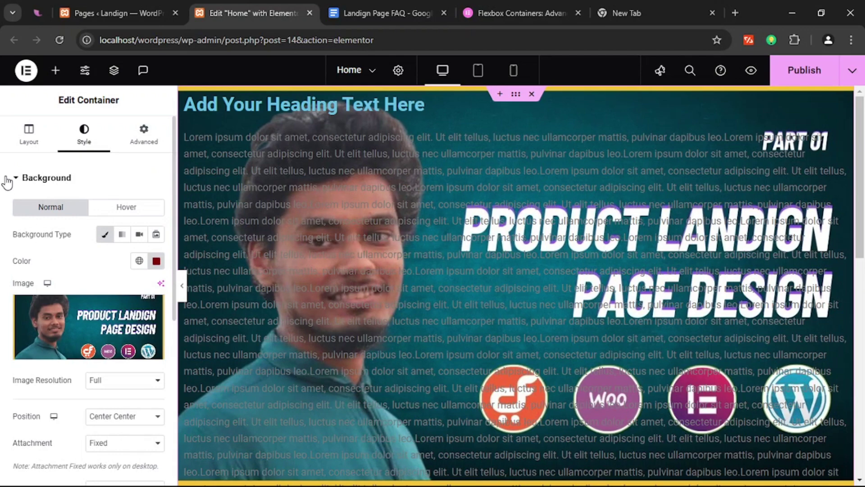
pyautogui.click(63, 179)
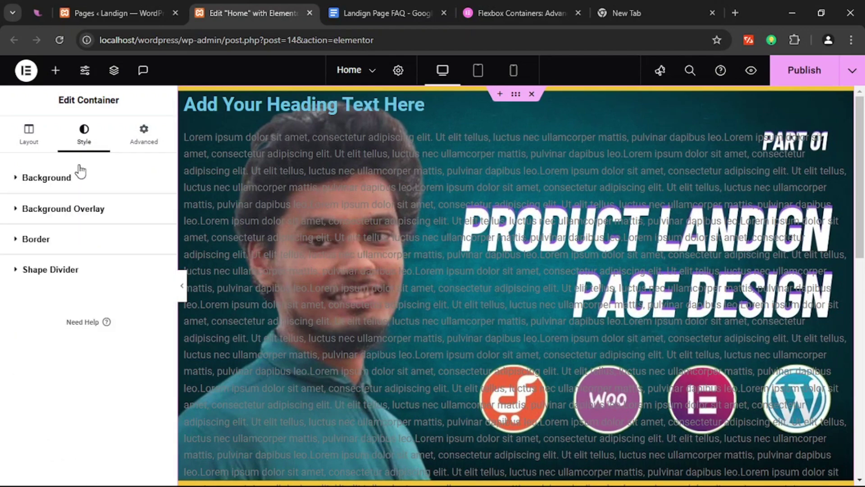
pyautogui.click(41, 180)
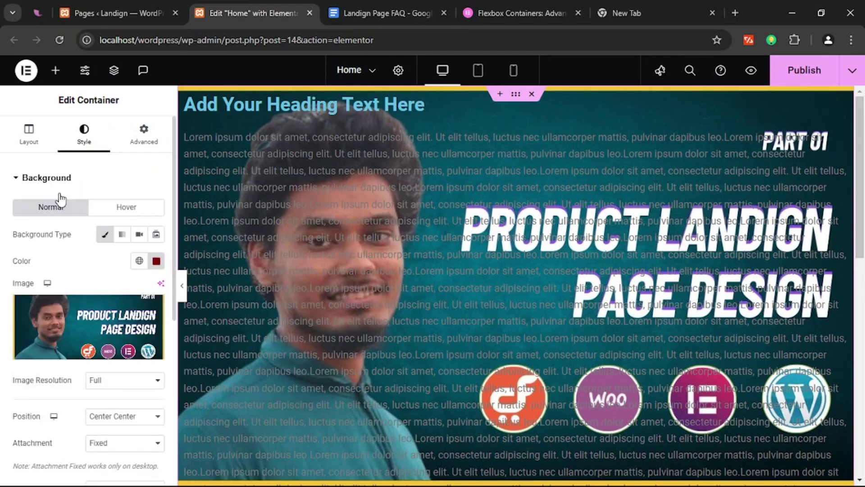
pyautogui.click(122, 234)
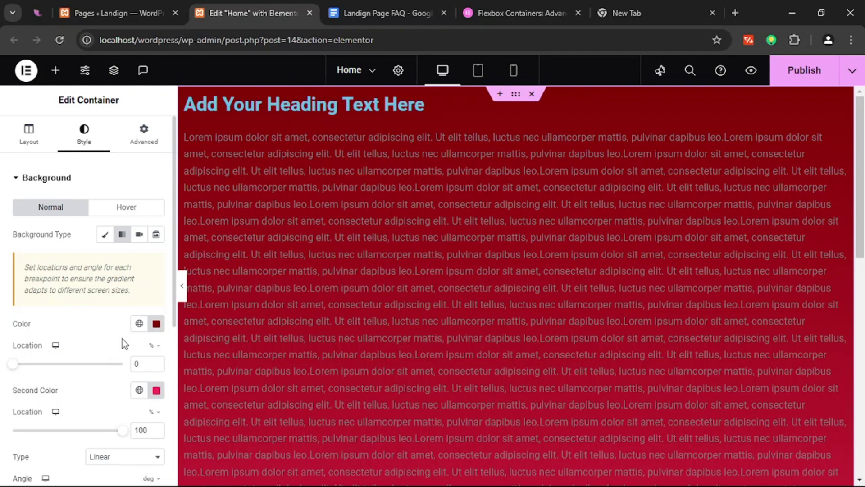
# - Try light shades for the gradient's first color, and set it to dark red #580000
pyautogui.scroll(-1, 120, 336)
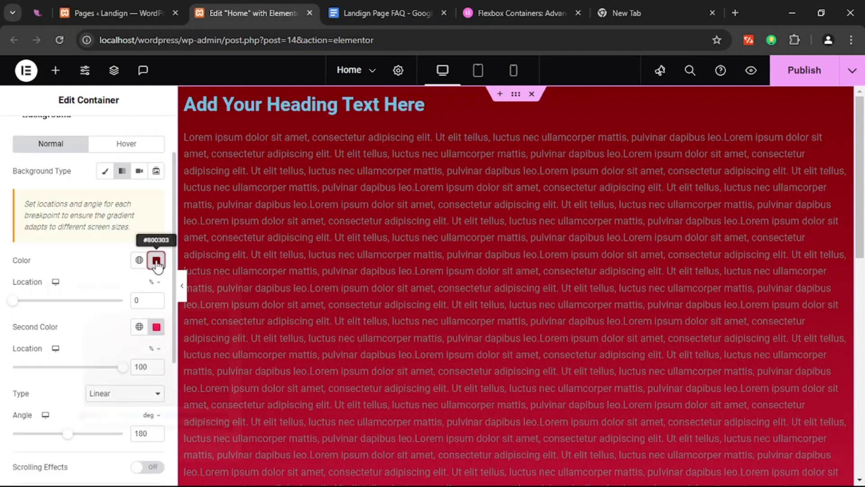
pyautogui.click(156, 260)
pyautogui.click(219, 322)
pyautogui.moveTo(220, 322); pyautogui.dragTo(141, 309)
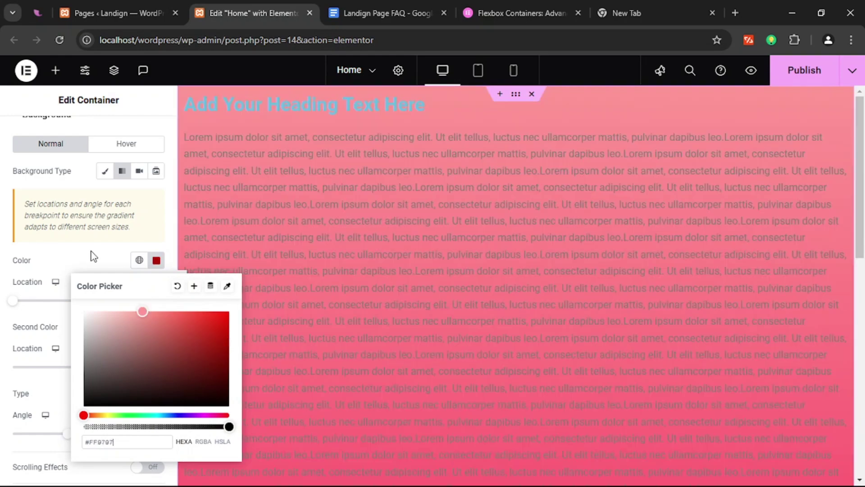
pyautogui.click(97, 257)
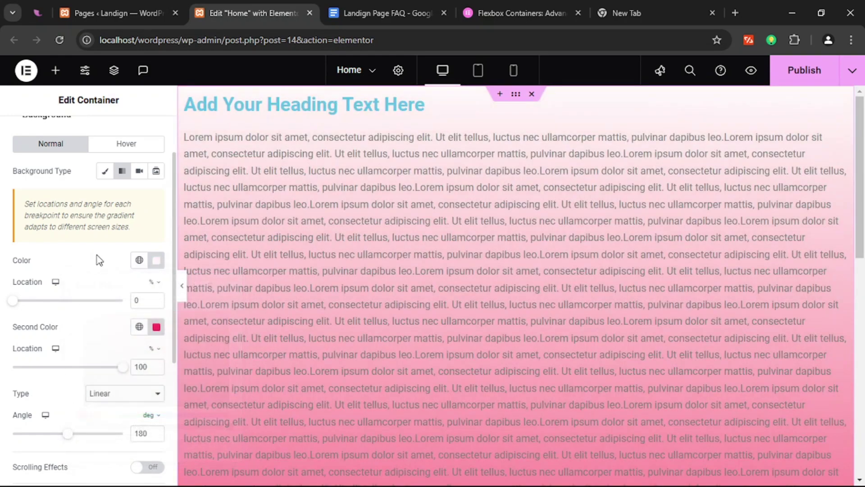
pyautogui.click(157, 261)
pyautogui.click(201, 349)
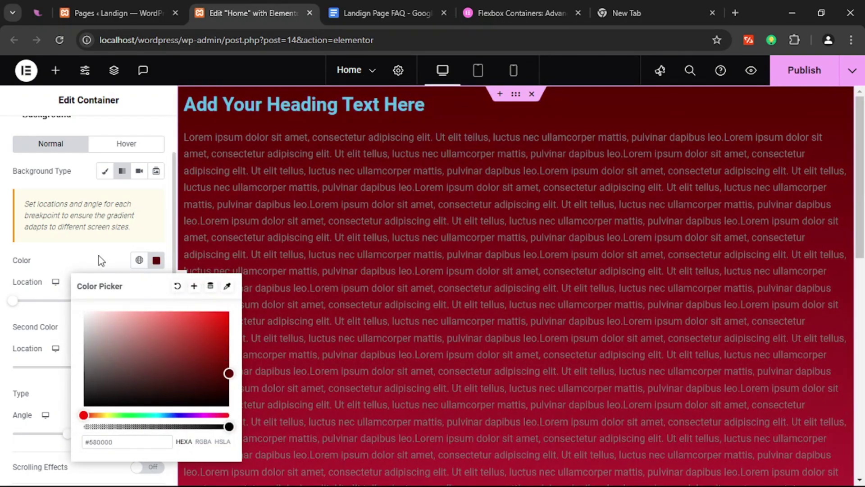
pyautogui.click(97, 257)
# - Set the gradient's second color to black, #000000
pyautogui.click(156, 327)
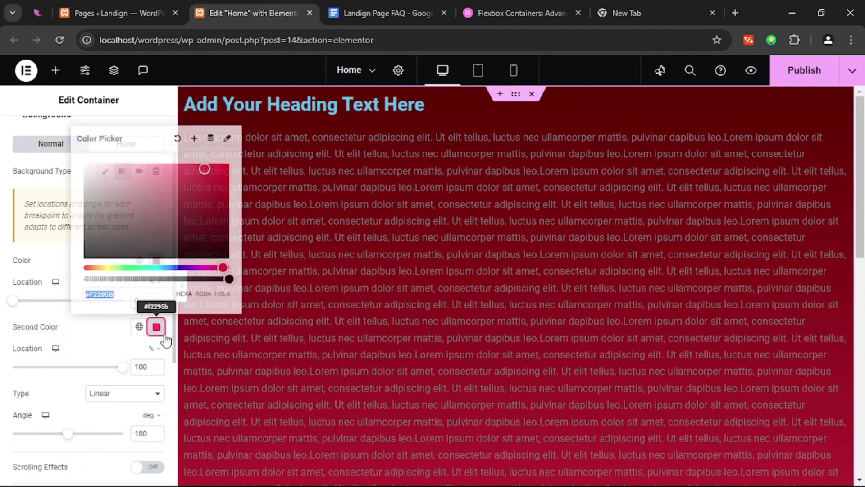
pyautogui.moveTo(183, 193)
pyautogui.mouseDown()
pyautogui.moveTo(104, 193)
pyautogui.moveTo(53, 257)
pyautogui.moveTo(32, 265)
pyautogui.mouseUp()
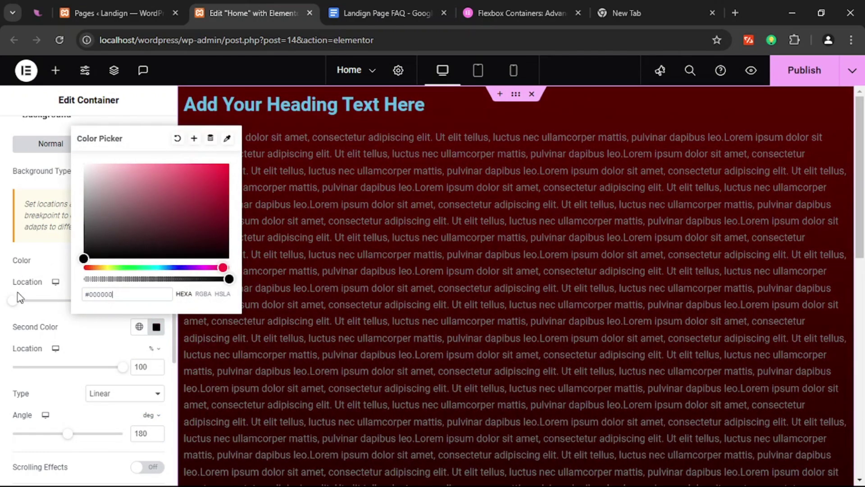
pyautogui.click(48, 265)
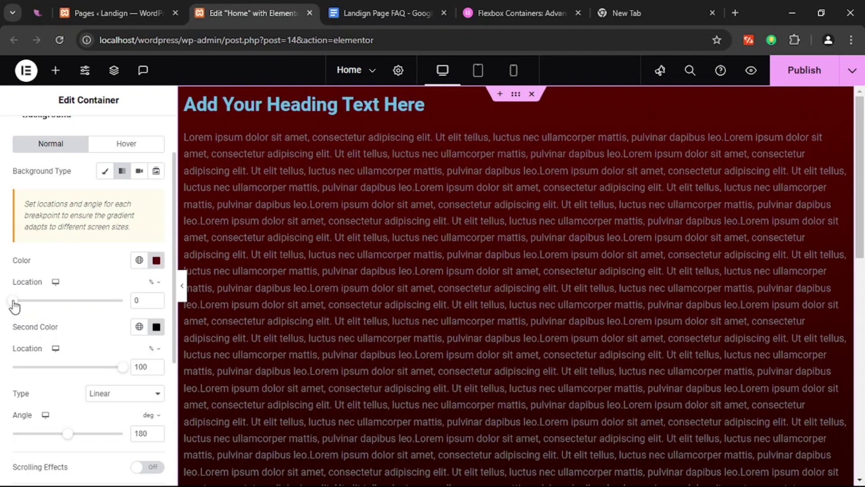
# - Set the first gradient color's location to 60% and the second color's location to 40%
pyautogui.moveTo(14, 301); pyautogui.dragTo(82, 303)
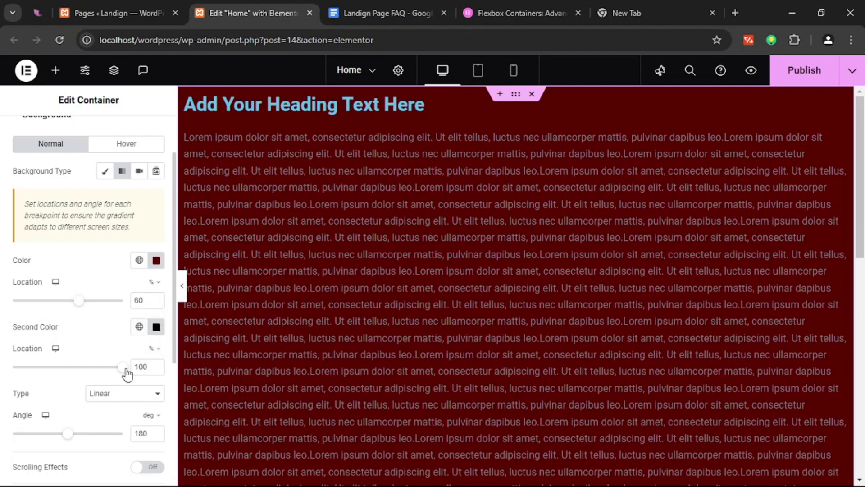
pyautogui.moveTo(126, 370); pyautogui.dragTo(60, 374)
pyautogui.scroll(-1, 101, 342)
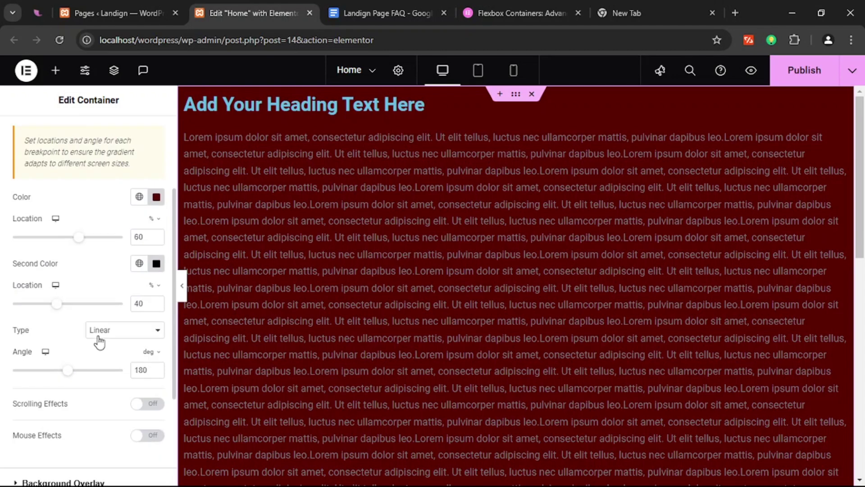
# - Change the container's background gradient type from Linear to Radial and look over the result on the page
pyautogui.scroll(1, 103, 336)
pyautogui.scroll(-1, 98, 333)
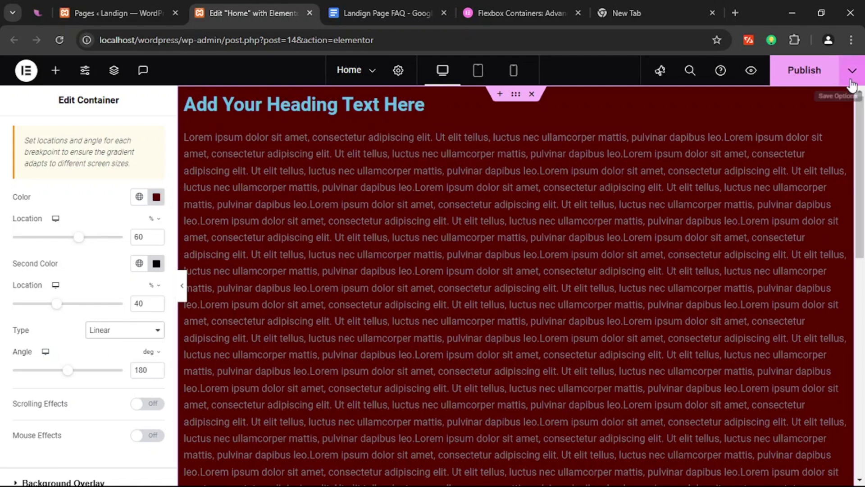
pyautogui.click(135, 333)
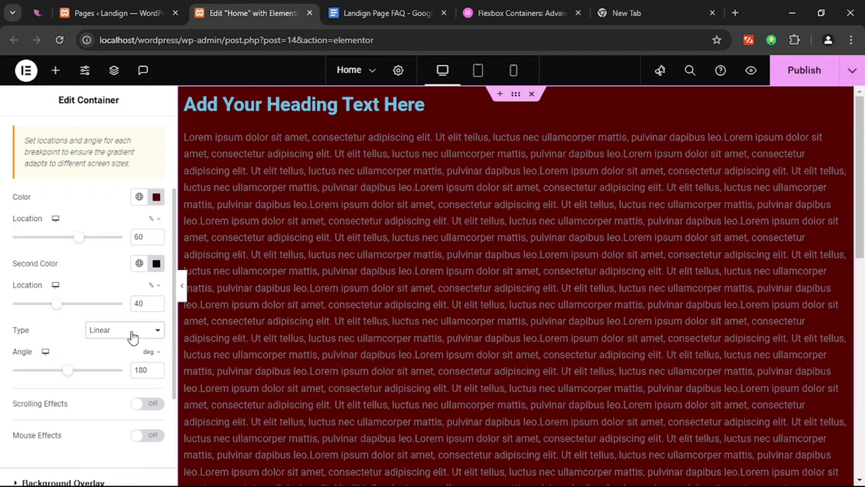
pyautogui.click(128, 357)
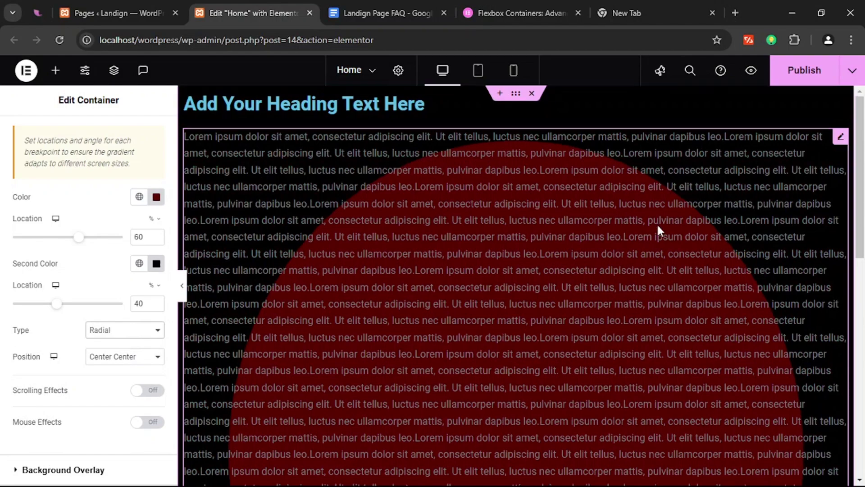
pyautogui.scroll(-5, 657, 223)
pyautogui.scroll(3, 581, 113)
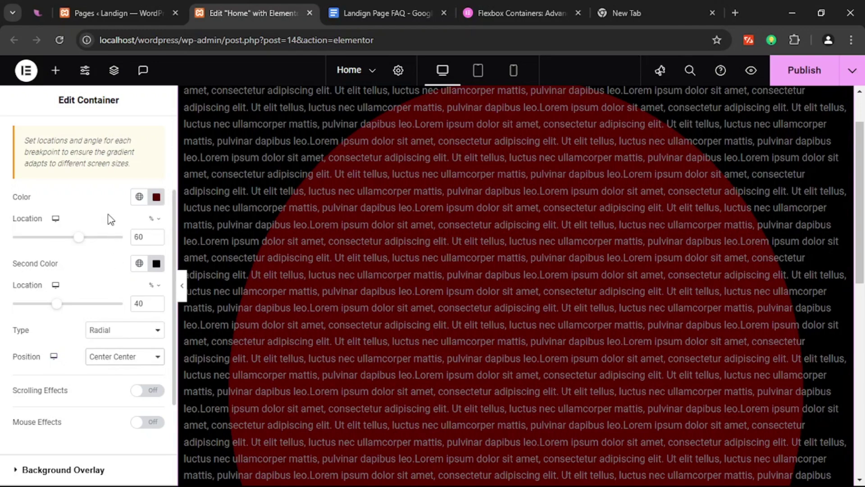
# - Try the Center Left position for the radial gradient, and set its position to Bottom Right
pyautogui.press('Down')
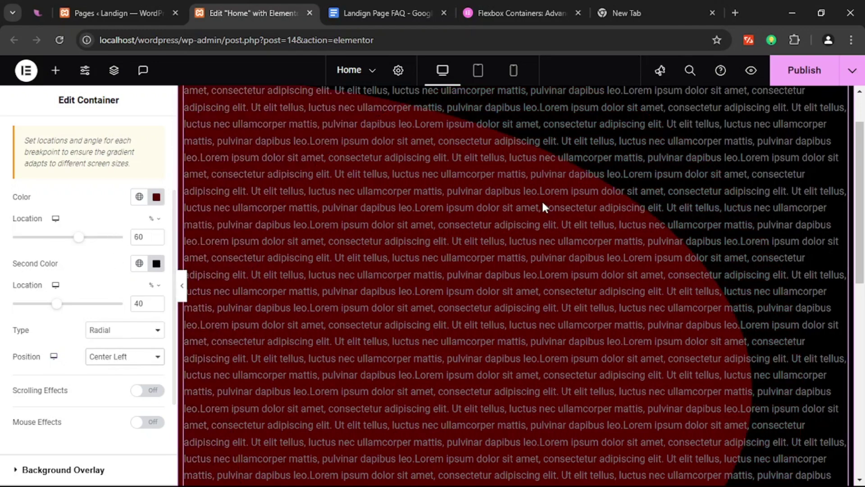
pyautogui.scroll(-5, 551, 249)
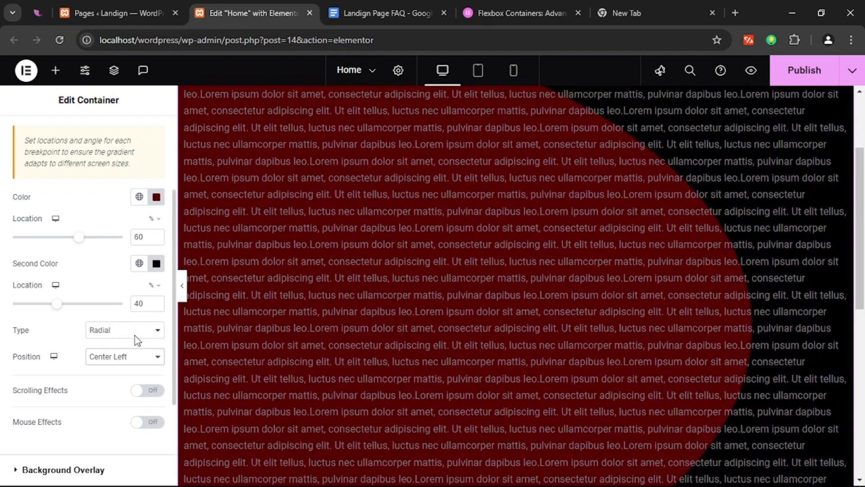
pyautogui.press('End')
pyautogui.scroll(-3, 624, 302)
pyautogui.scroll(-2, 624, 280)
pyautogui.scroll(6, 593, 295)
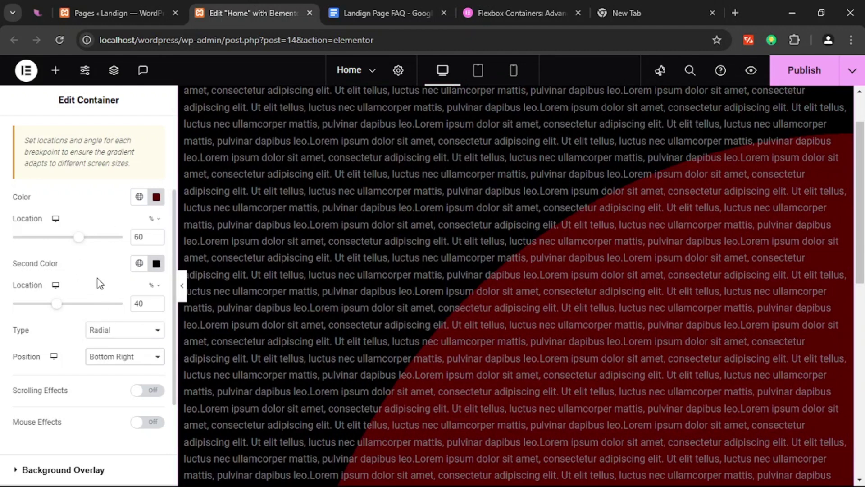
# - Switch the container's normal background type from Gradient to Video
pyautogui.scroll(-2, 72, 281)
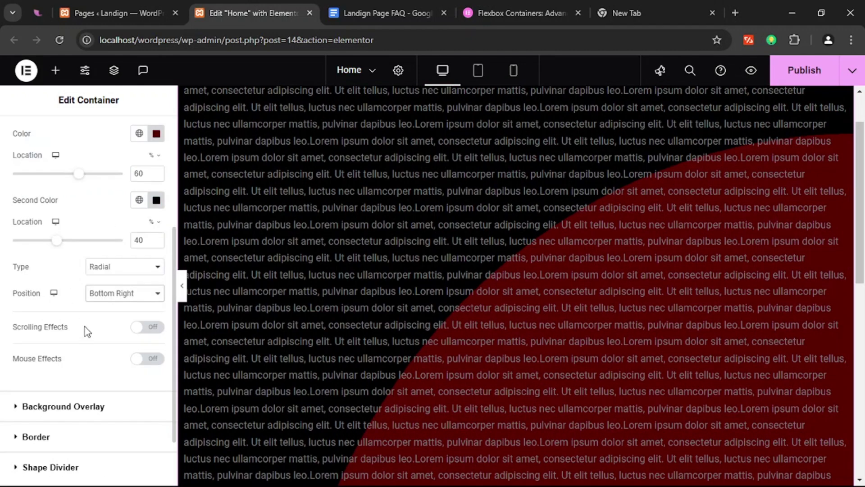
pyautogui.scroll(2, 43, 334)
pyautogui.scroll(-4, 43, 334)
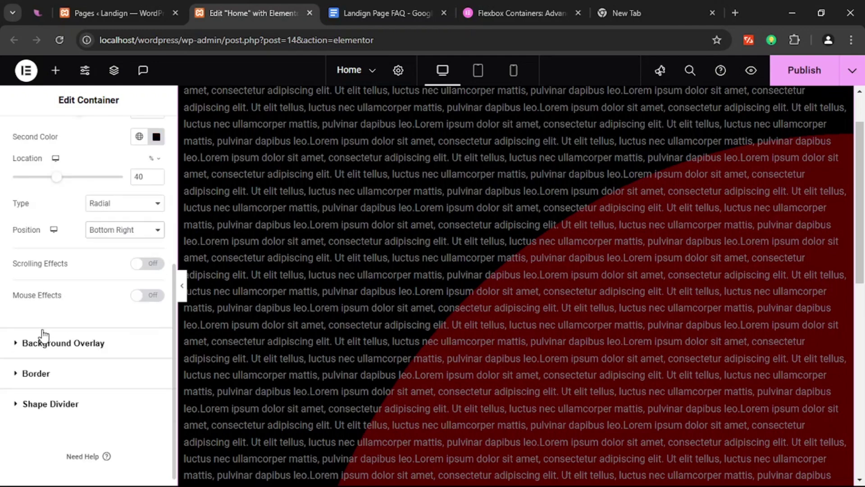
pyautogui.scroll(8, 43, 331)
pyautogui.scroll(-2, 88, 315)
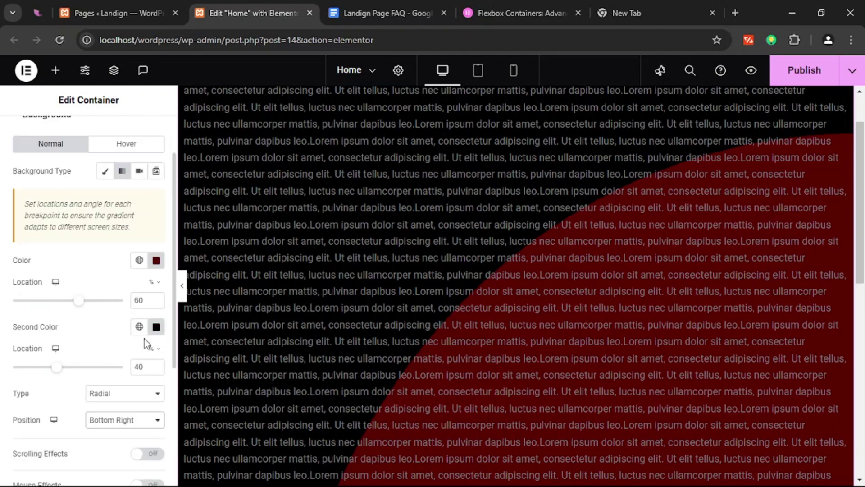
pyautogui.scroll(2, 93, 350)
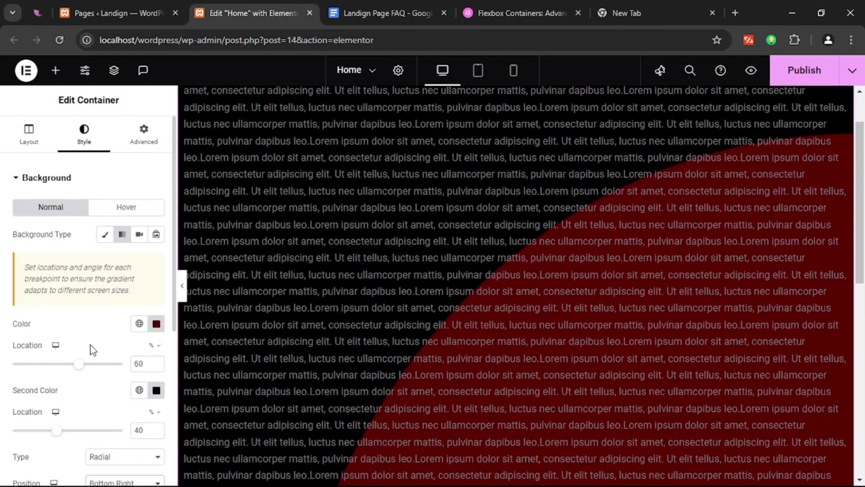
pyautogui.click(138, 237)
pyautogui.scroll(3, 458, 207)
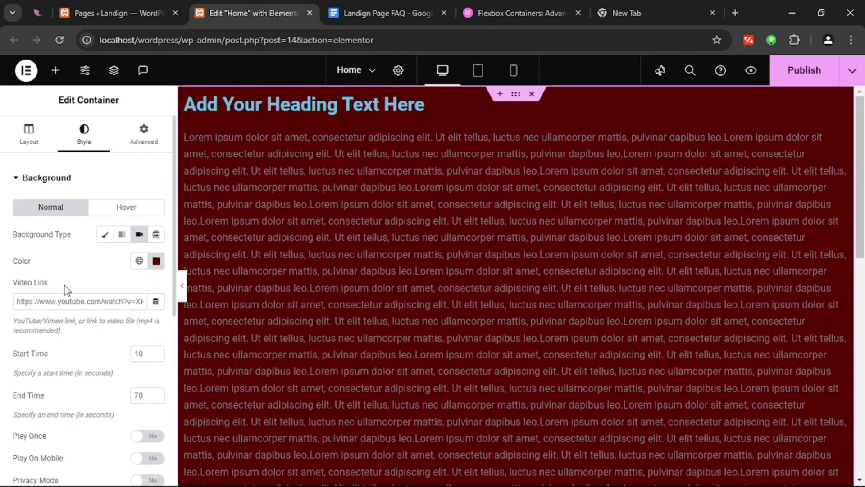
pyautogui.scroll(-2, 56, 285)
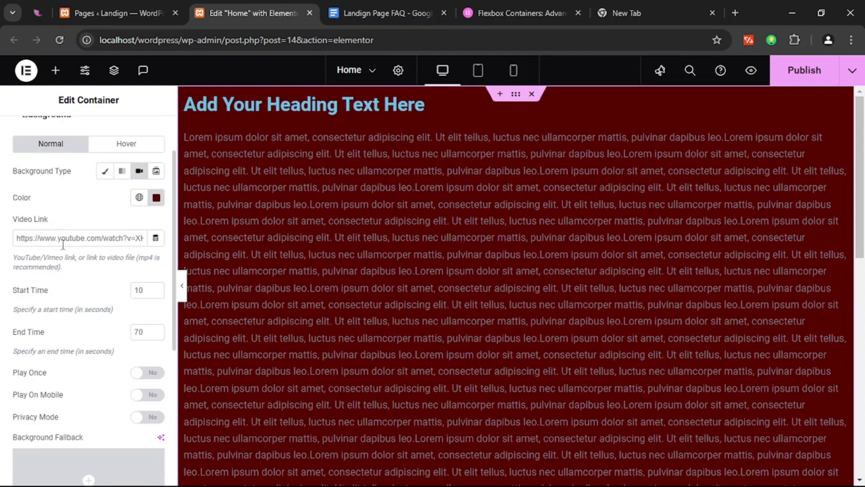
# - Copy the YouTube link of "WordPress Dashboard Bangla Tutorials for Beginners" and use it to replace the container's background video link
pyautogui.click(59, 238)
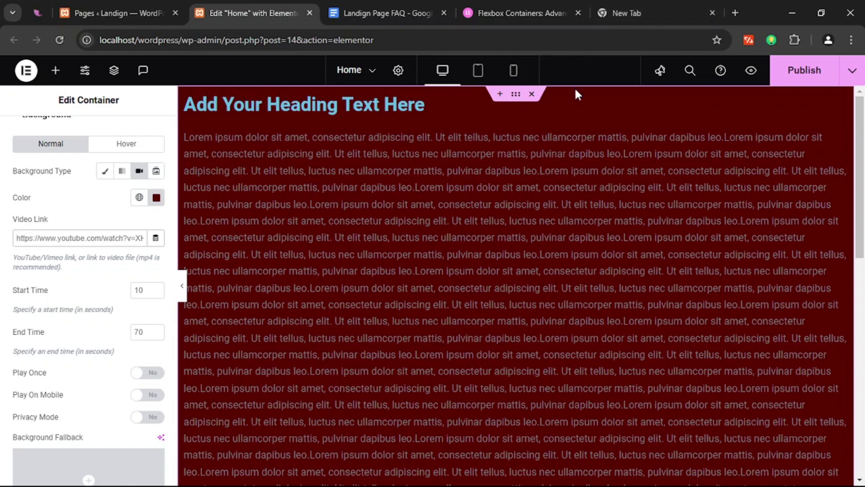
pyautogui.click(635, 11)
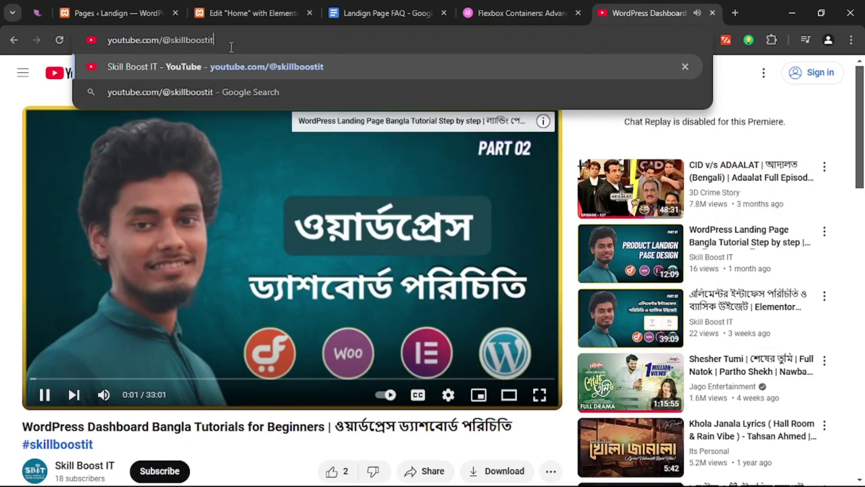
pyautogui.click(299, 40)
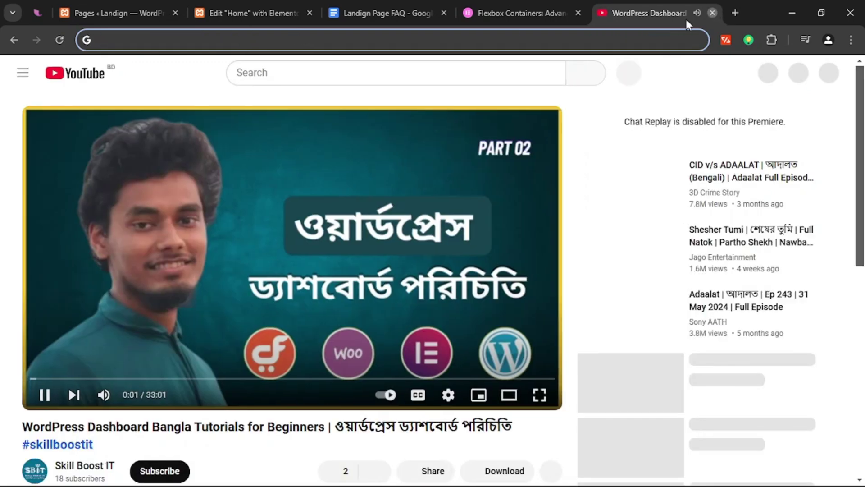
pyautogui.click(713, 13)
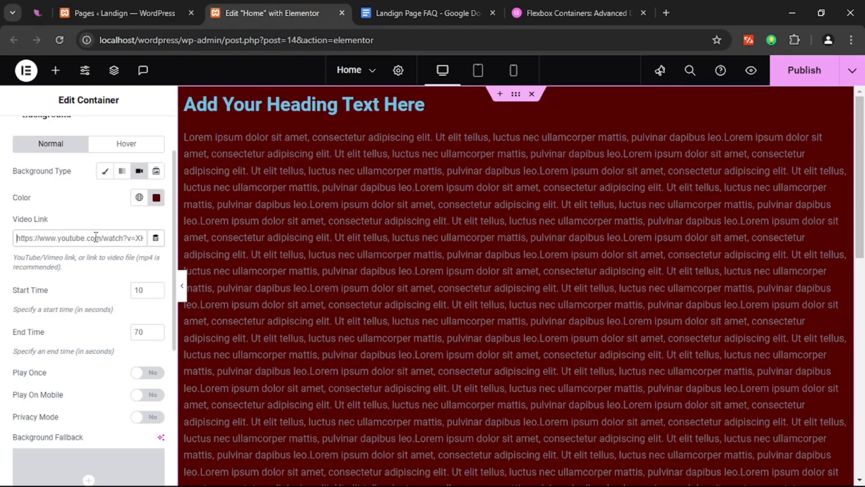
pyautogui.hotkey('ctrl', 'a')
pyautogui.hotkey('ctrl', 'v')
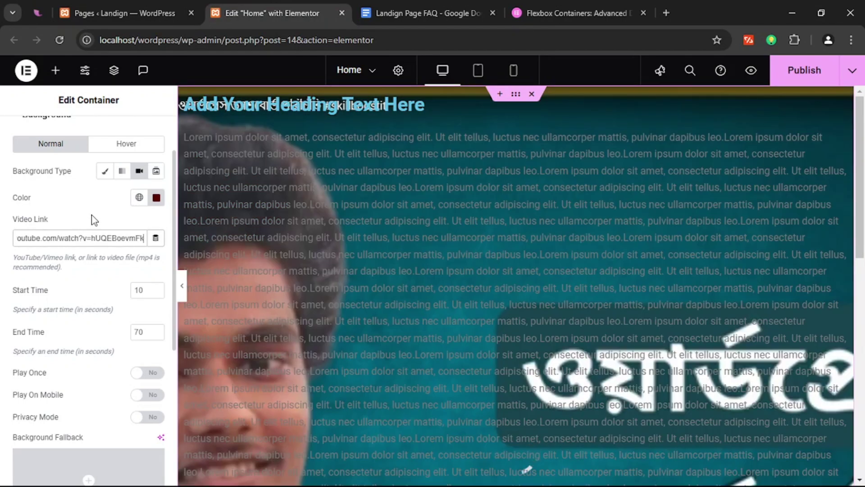
pyautogui.click(91, 220)
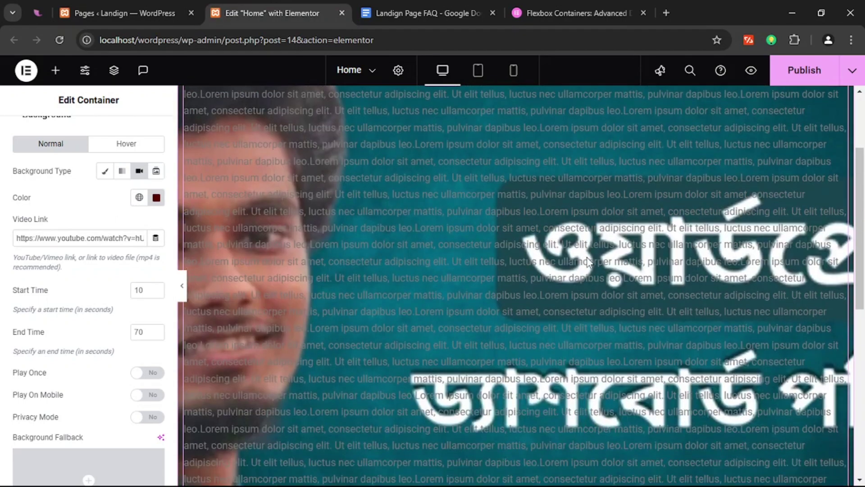
pyautogui.scroll(-5, 580, 275)
pyautogui.scroll(5, 575, 273)
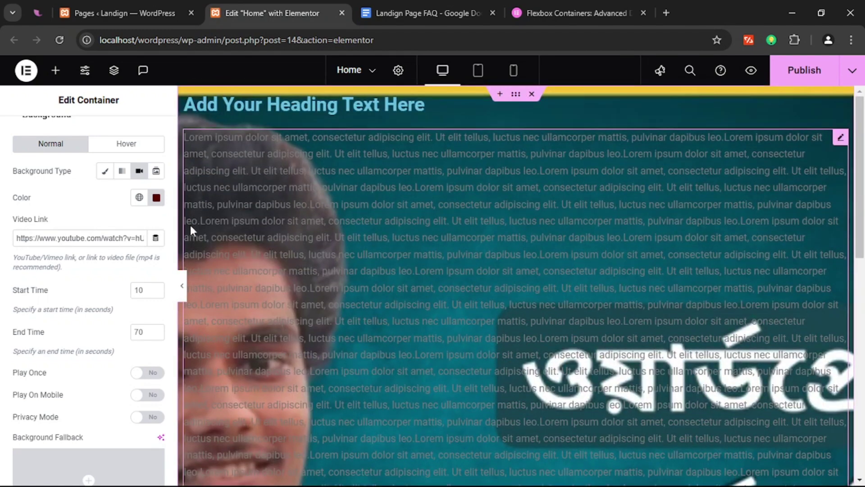
# - Set the background video's start time to 50 seconds and its end time to 120 seconds
pyautogui.scroll(-2, 31, 301)
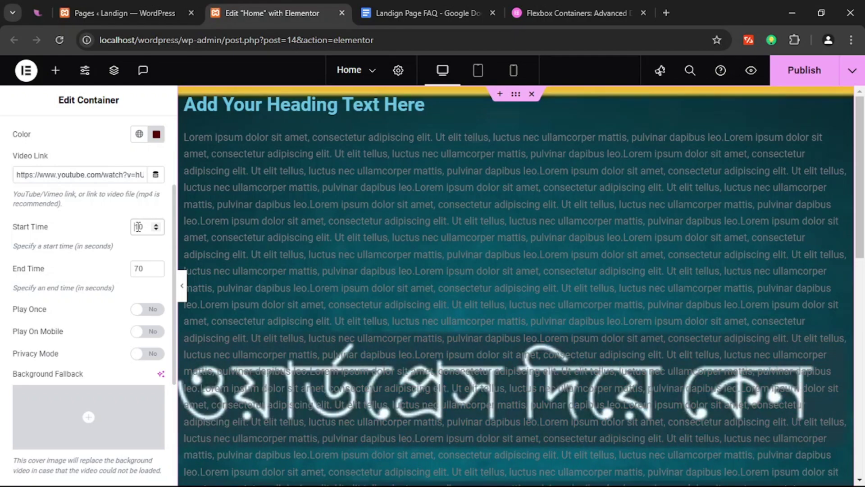
pyautogui.press('BackSpace')
pyautogui.write('5')
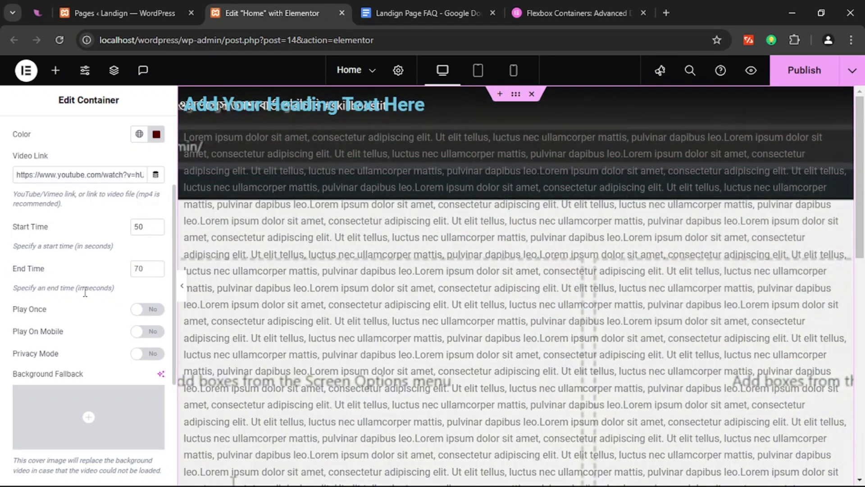
pyautogui.click(139, 270)
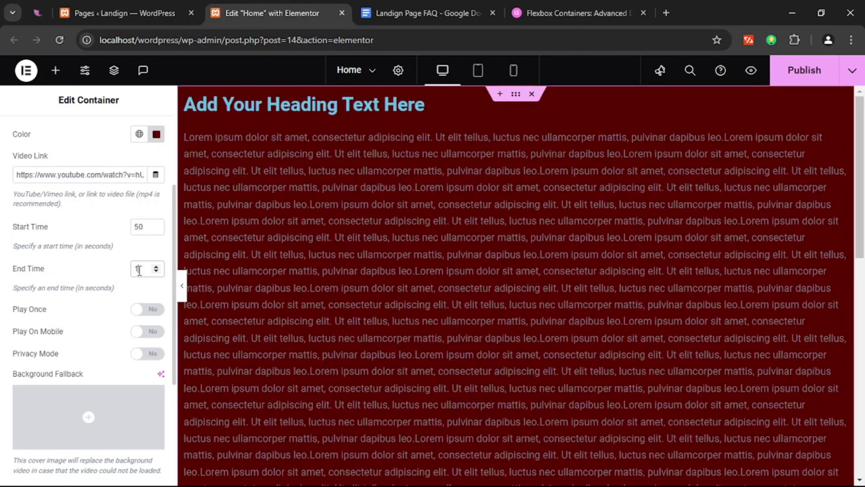
pyautogui.doubleClick(140, 270)
pyautogui.write('120')
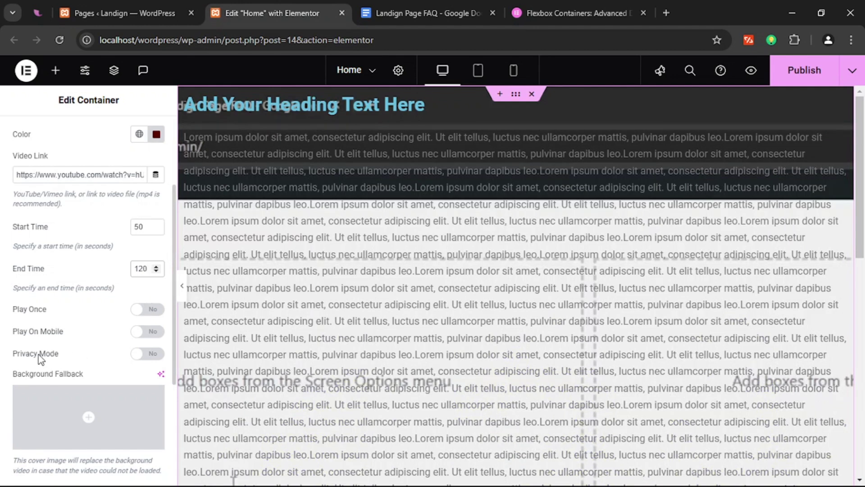
# - Try Privacy Mode on and off for the background video, and choose Product-Landign-page-degain.jpg as its fallback image
pyautogui.click(141, 355)
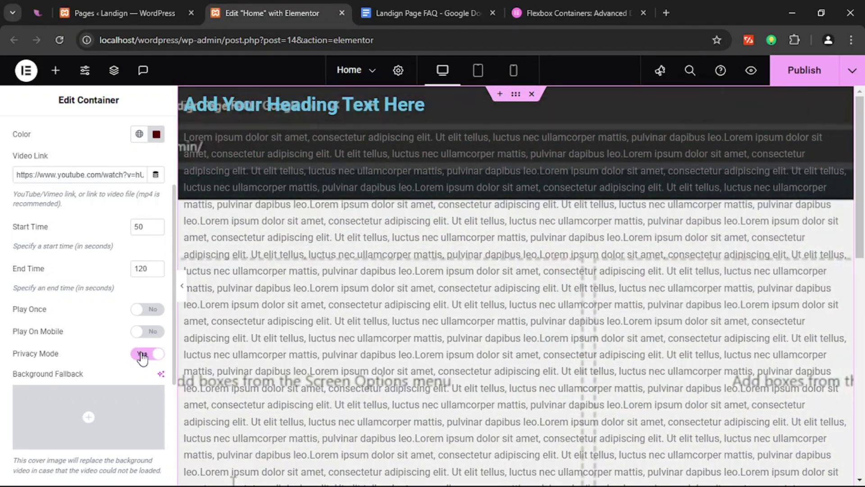
pyautogui.click(143, 356)
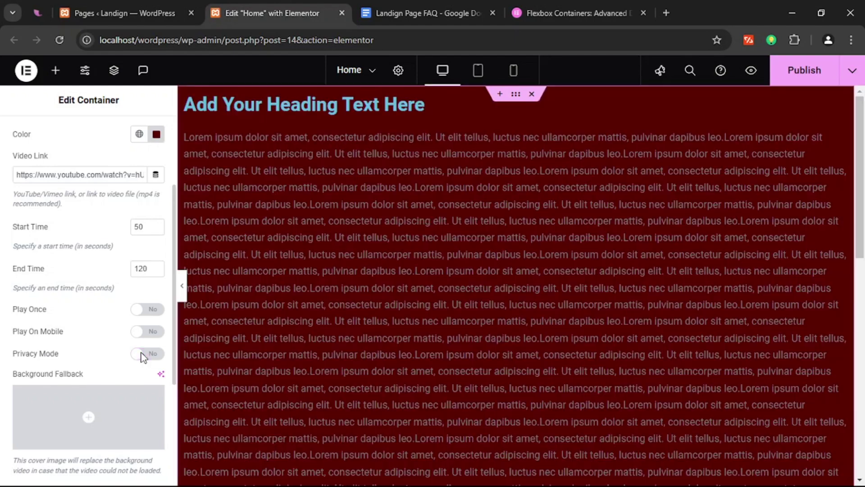
pyautogui.scroll(-2, 77, 356)
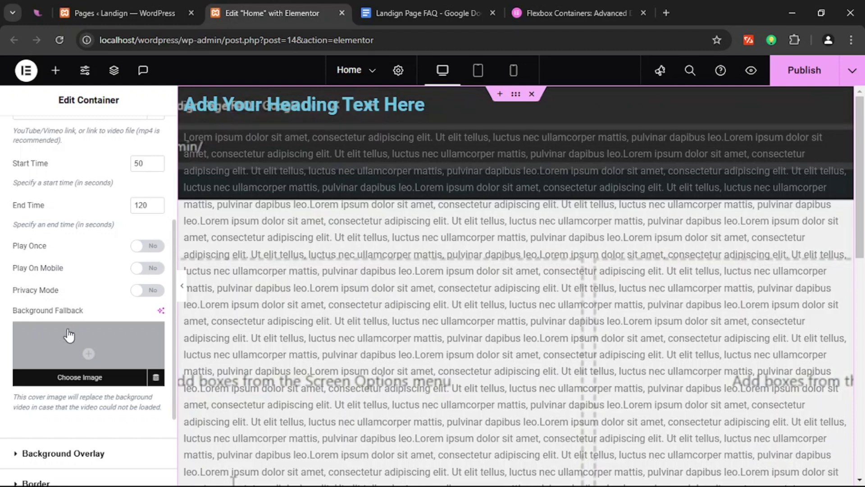
pyautogui.click(99, 349)
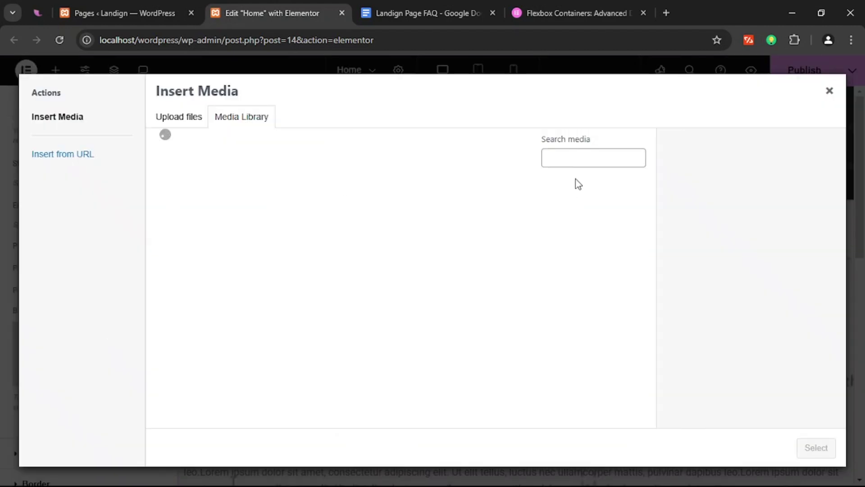
pyautogui.click(413, 201)
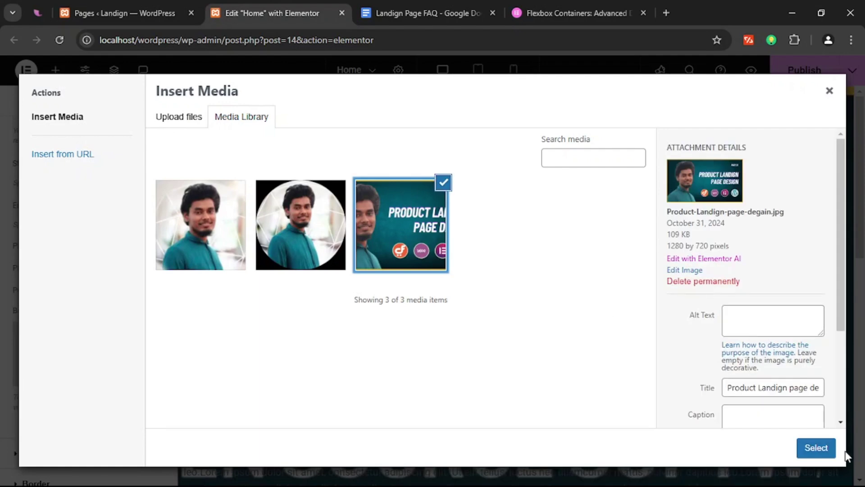
pyautogui.click(815, 449)
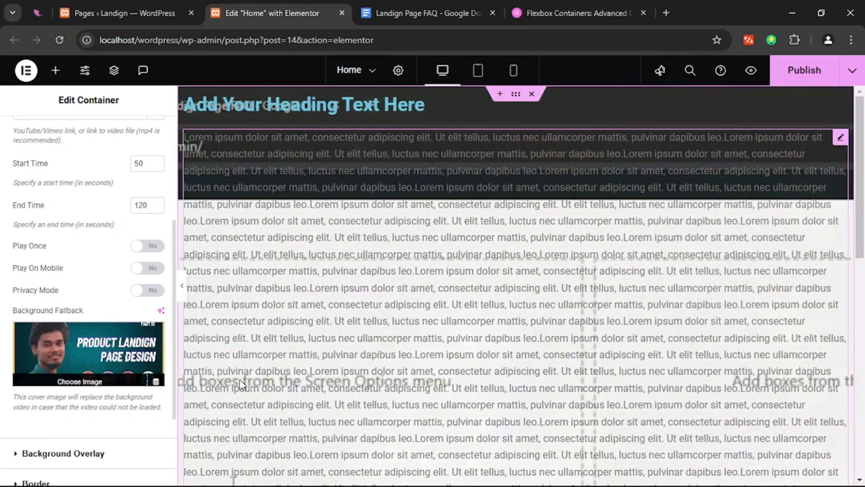
# - Collapse the container's background settings, and set the normal background overlay type to Classic
pyautogui.scroll(-3, 79, 359)
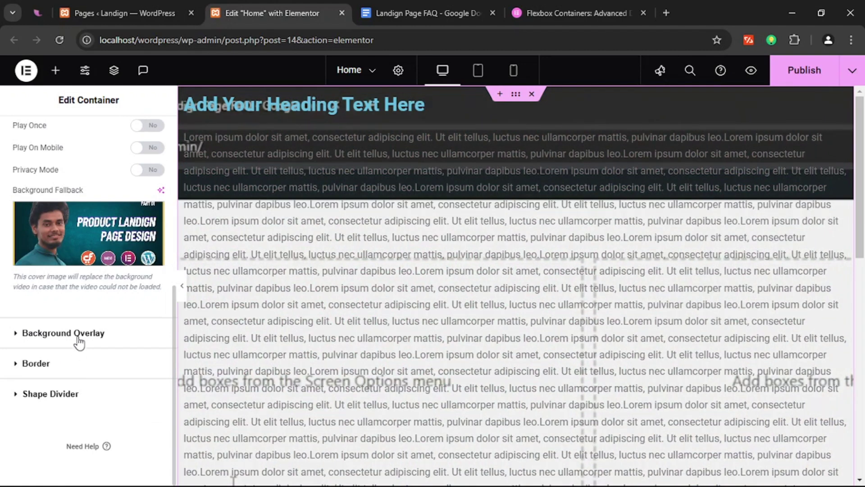
pyautogui.scroll(3, 96, 332)
pyautogui.scroll(-3, 100, 338)
pyautogui.scroll(8, 74, 289)
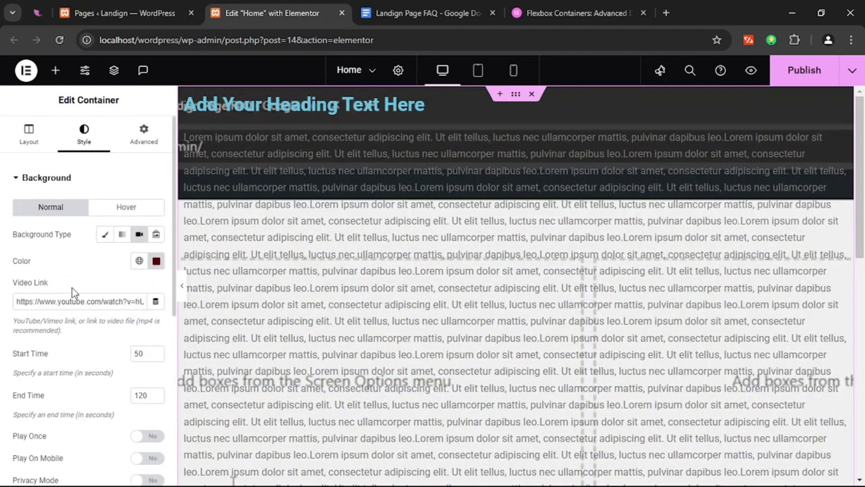
pyautogui.click(15, 179)
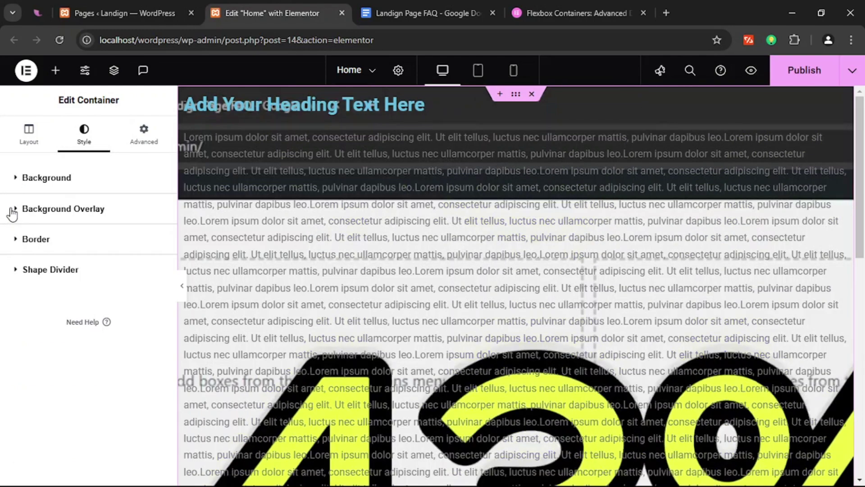
pyautogui.click(7, 210)
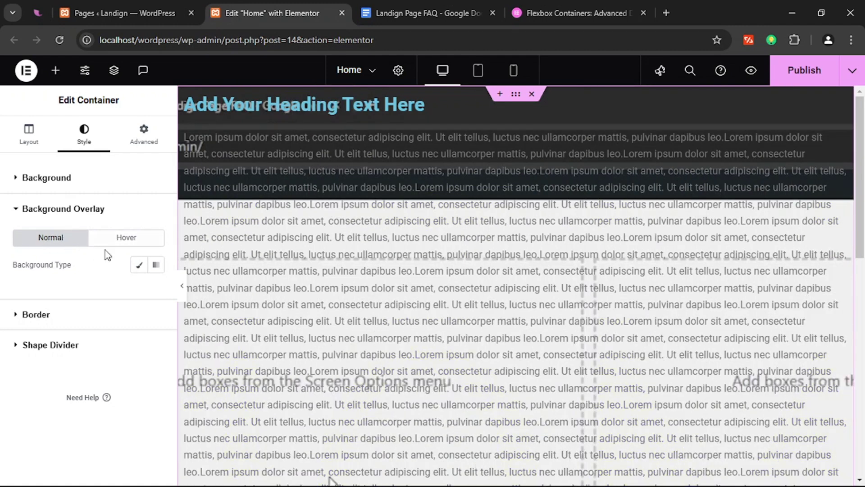
pyautogui.click(139, 267)
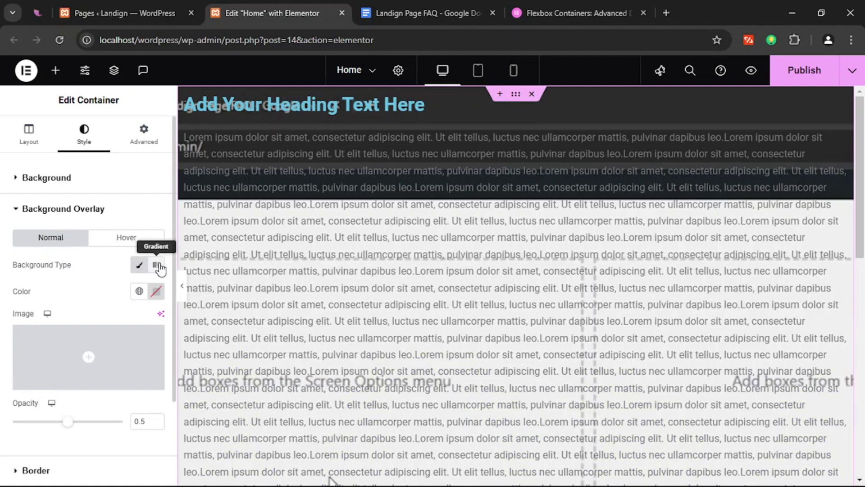
# - Set the container's normal background overlay color to #DD0000 and its opacity to 0.29
pyautogui.click(156, 291)
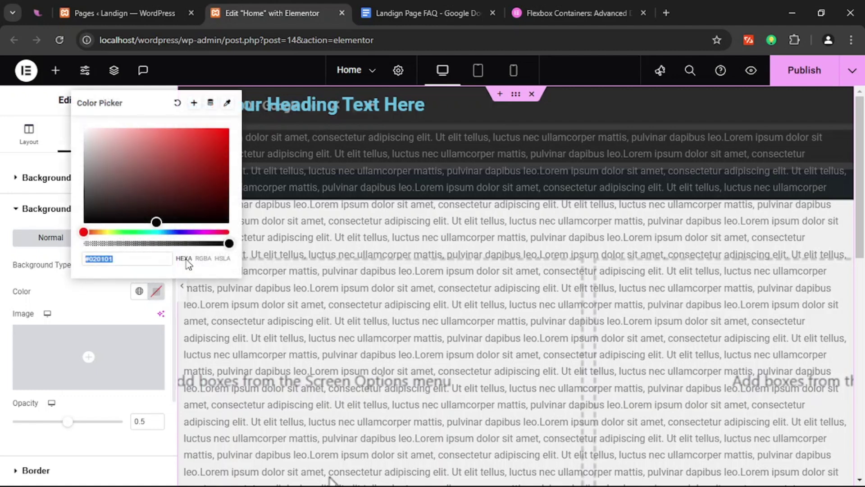
pyautogui.moveTo(228, 194); pyautogui.dragTo(234, 141)
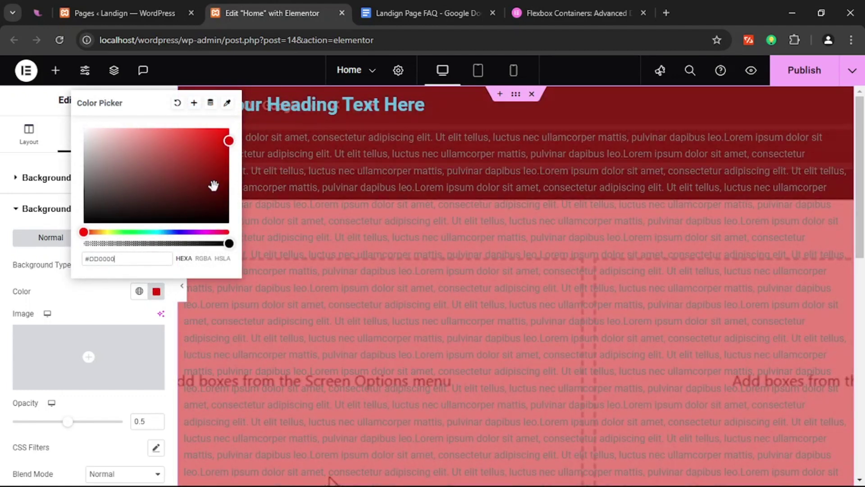
pyautogui.click(111, 293)
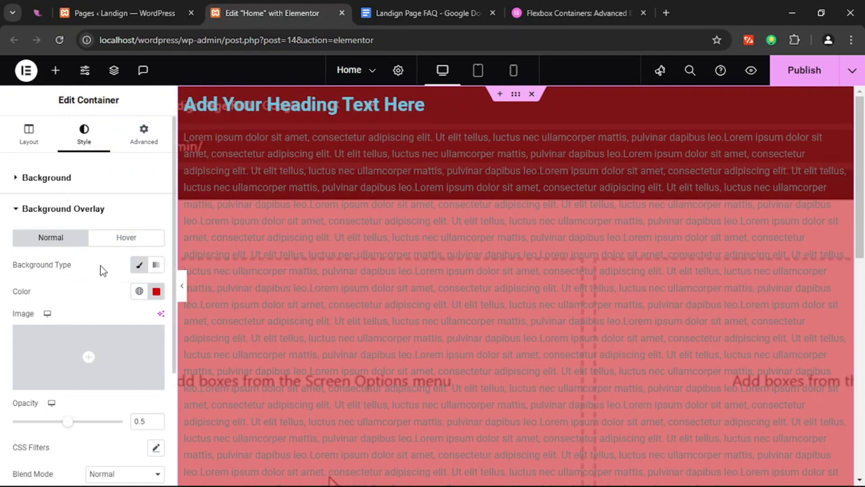
pyautogui.scroll(-2, 103, 270)
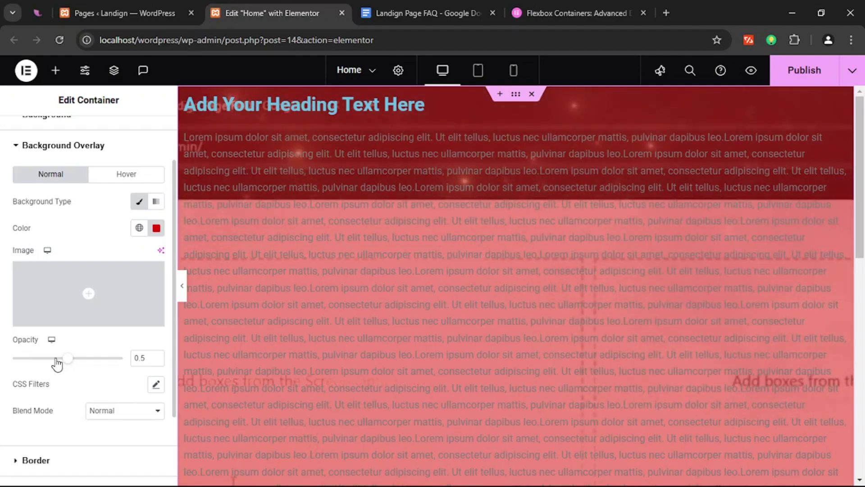
pyautogui.moveTo(69, 360); pyautogui.dragTo(47, 367)
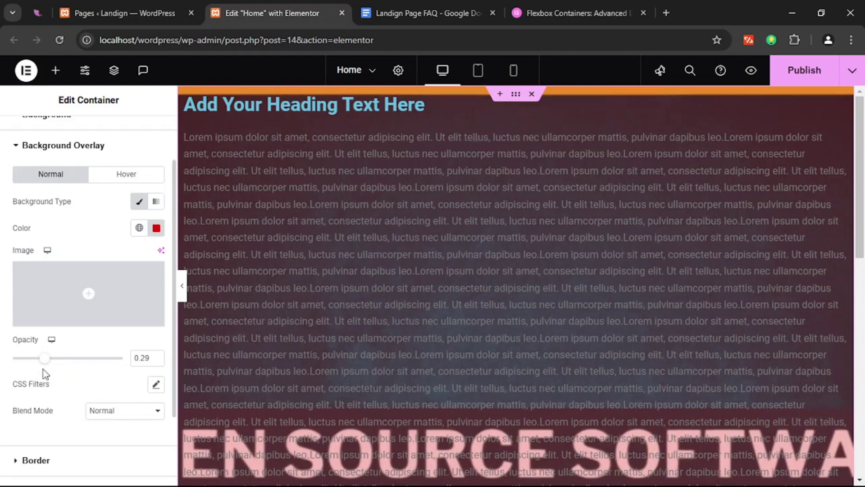
# - Adjust the overlay's CSS filters to blur 2.6, brightness 137, contrast 134 and saturation 130, and shift the hue slightly
pyautogui.scroll(-2, 43, 369)
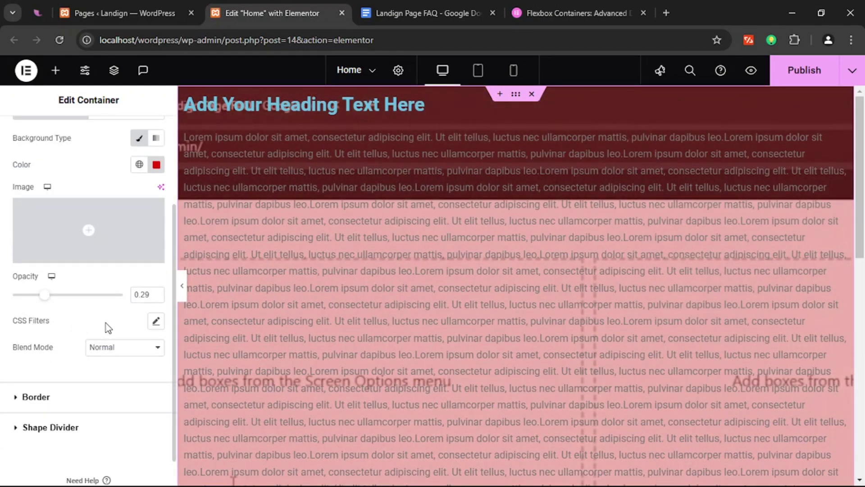
pyautogui.click(155, 322)
pyautogui.scroll(-1, 63, 333)
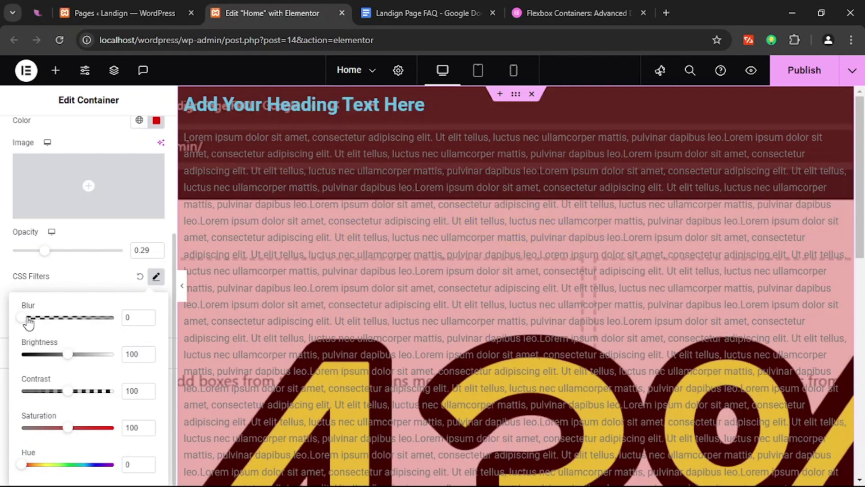
pyautogui.moveTo(42, 321)
pyautogui.mouseDown()
pyautogui.moveTo(25, 320)
pyautogui.moveTo(48, 319)
pyautogui.mouseUp()
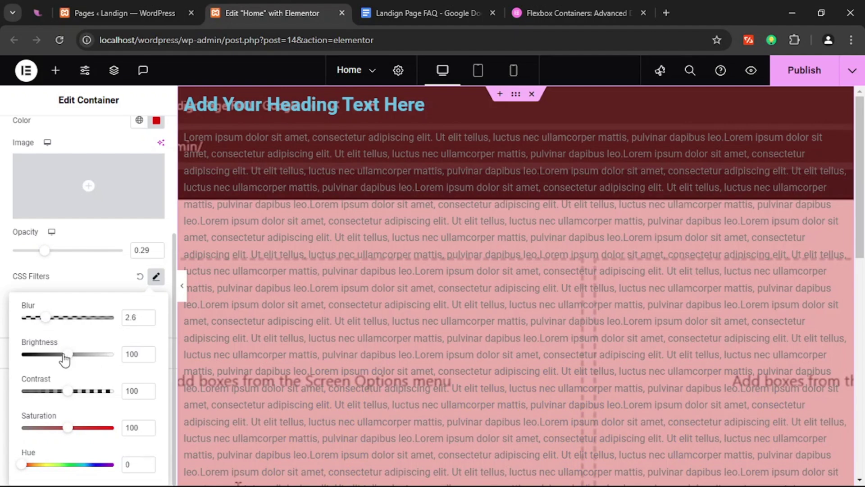
pyautogui.moveTo(65, 359); pyautogui.dragTo(82, 358)
pyautogui.moveTo(67, 392); pyautogui.dragTo(85, 396)
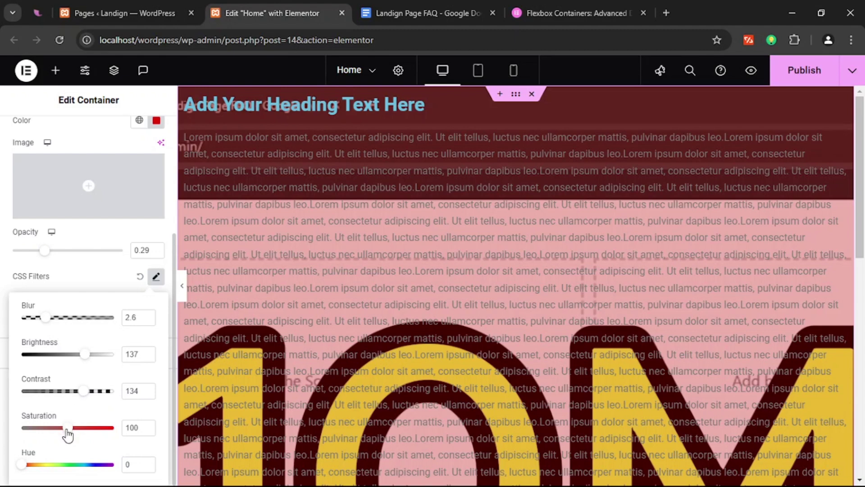
pyautogui.moveTo(71, 434); pyautogui.dragTo(82, 434)
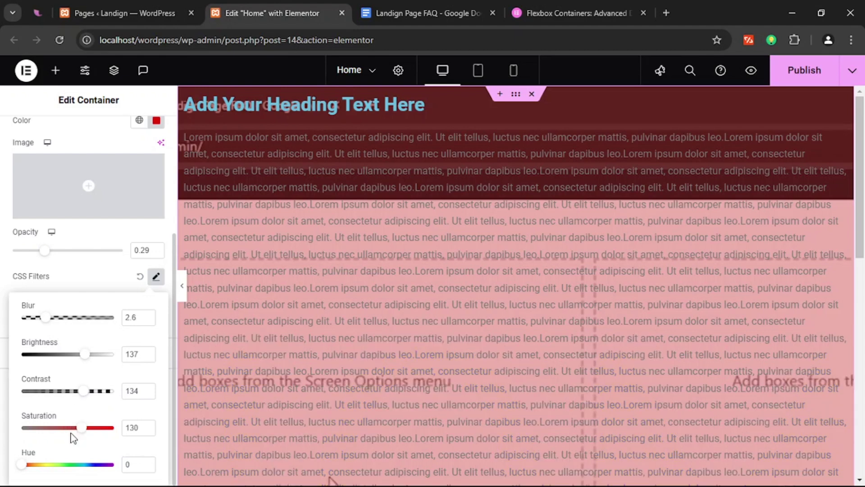
pyautogui.moveTo(23, 469); pyautogui.dragTo(50, 469)
pyautogui.click(94, 277)
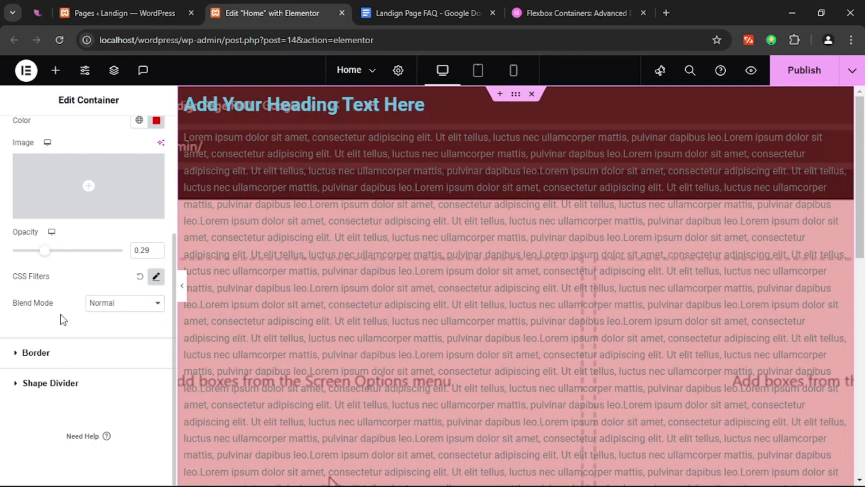
# - Give the container a Solid border with a width of 50 px on all sides
pyautogui.click(31, 356)
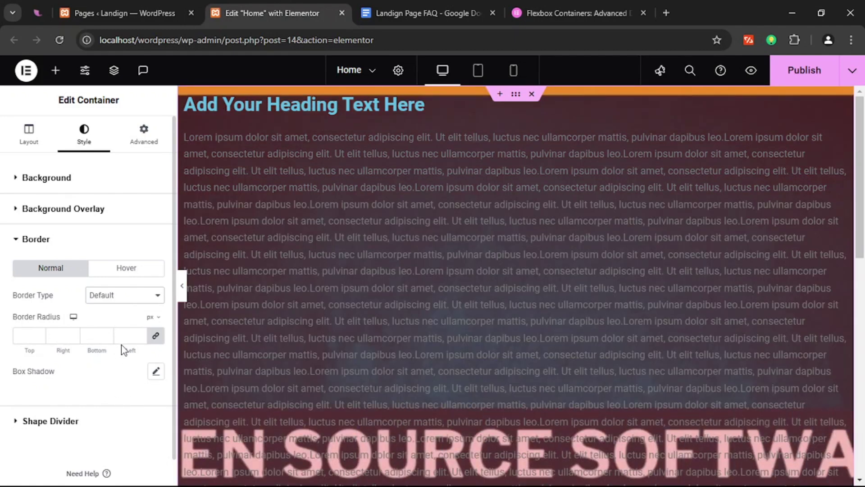
pyautogui.click(119, 295)
pyautogui.click(118, 322)
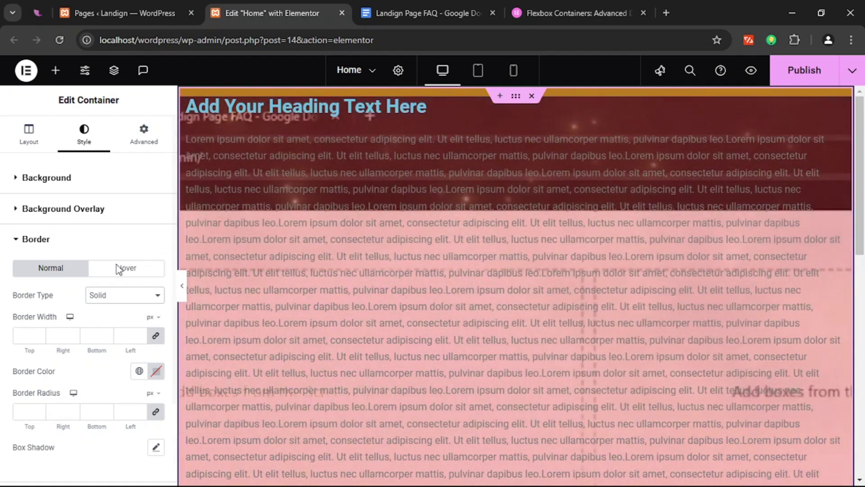
pyautogui.click(17, 337)
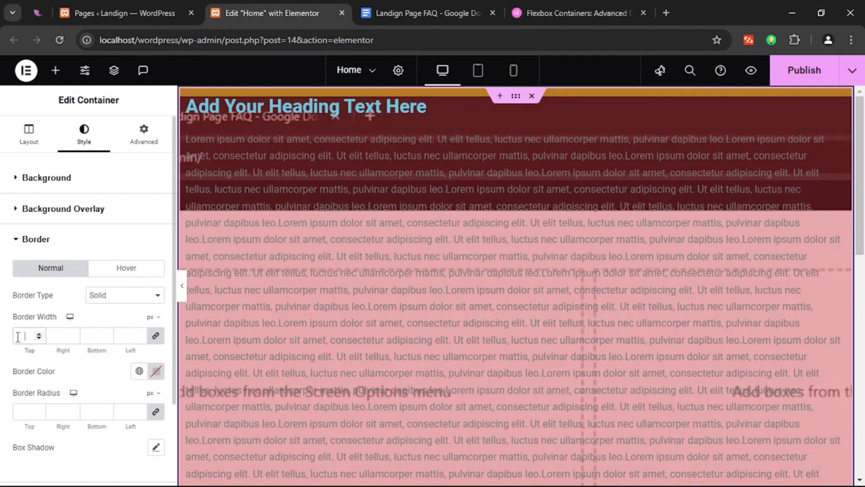
pyautogui.write('50')
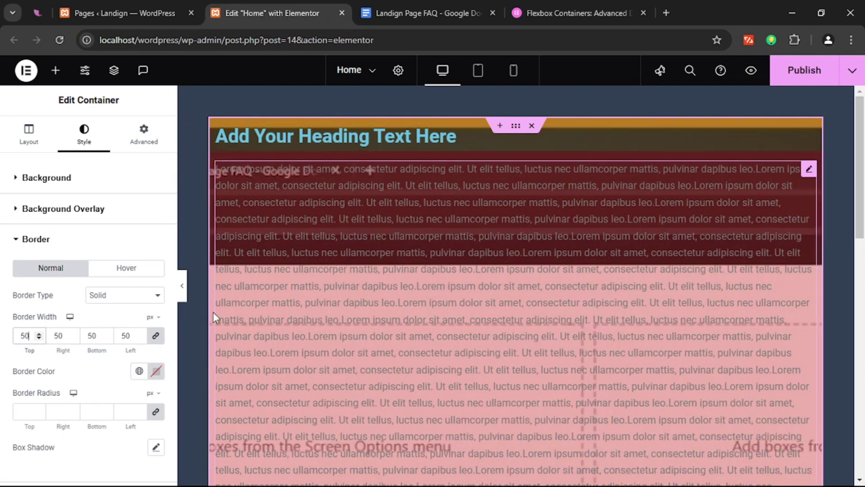
# - Set the container's border color to the dark magenta #9C0050
pyautogui.click(157, 373)
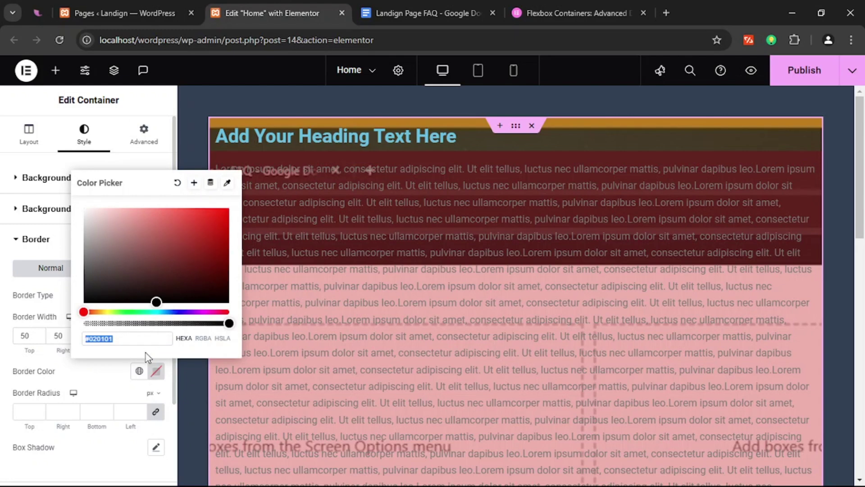
pyautogui.moveTo(164, 261); pyautogui.dragTo(225, 289)
pyautogui.click(216, 313)
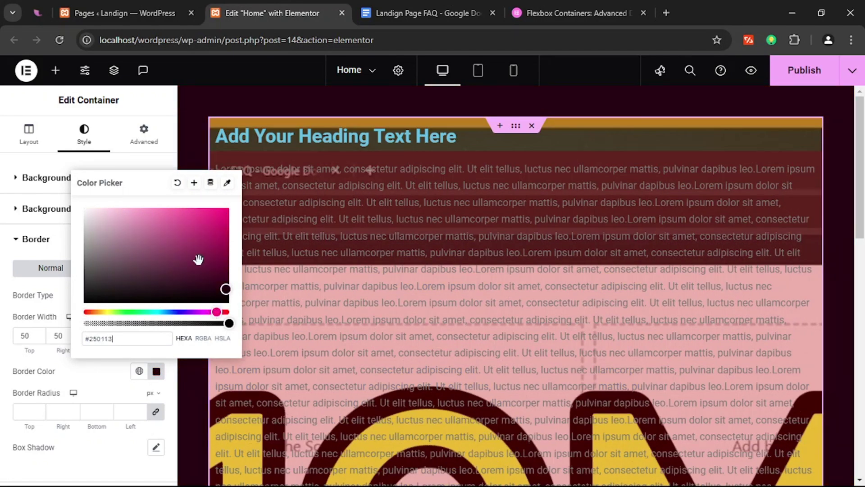
pyautogui.moveTo(199, 260); pyautogui.dragTo(231, 246)
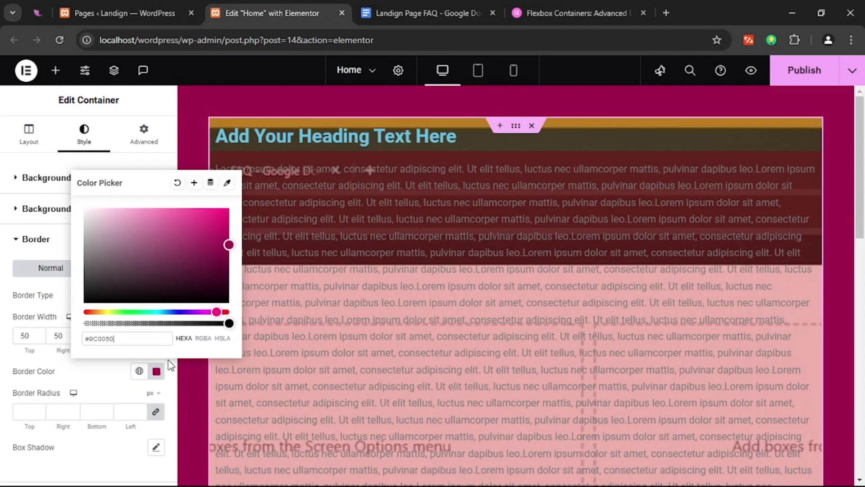
pyautogui.click(93, 369)
# - Try a border radius of 30 px, increase it to 300 px on all corners, and preview each radius at full width
pyautogui.scroll(-2, 94, 374)
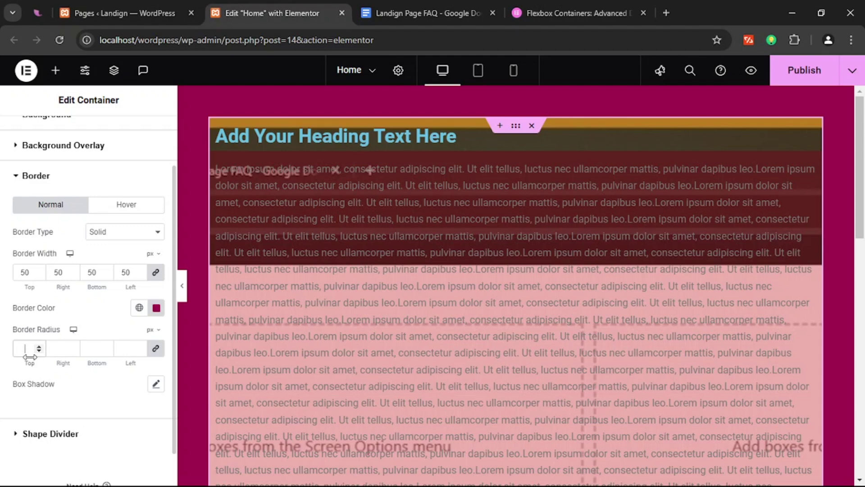
pyautogui.write('30')
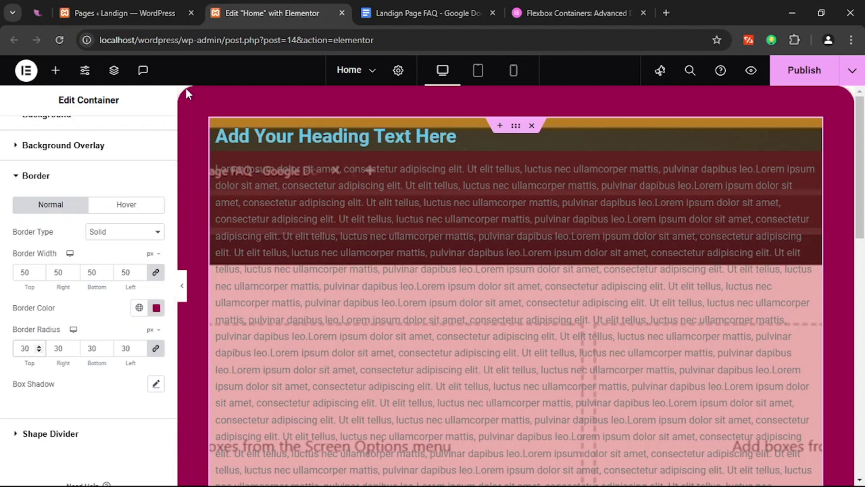
pyautogui.click(183, 293)
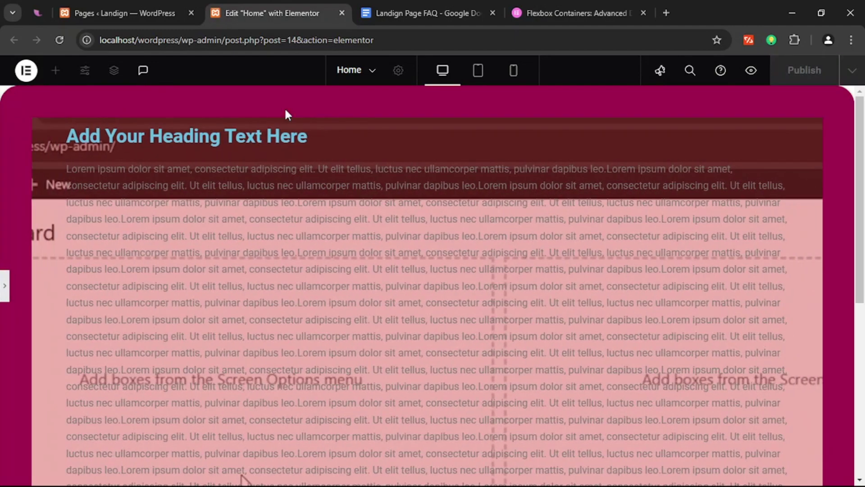
pyautogui.click(4, 286)
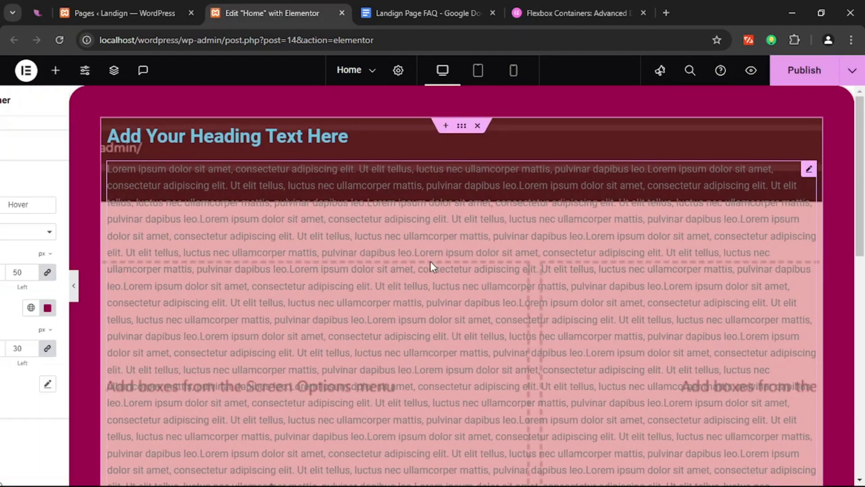
pyautogui.doubleClick(19, 345)
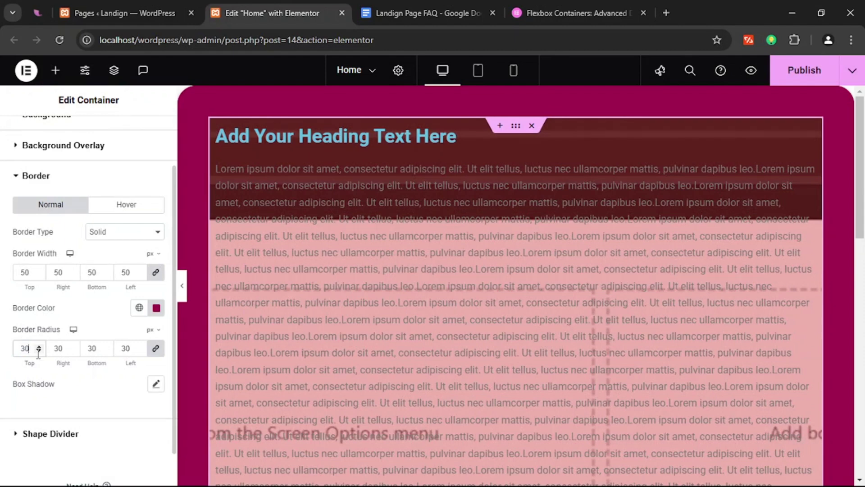
pyautogui.write('0')
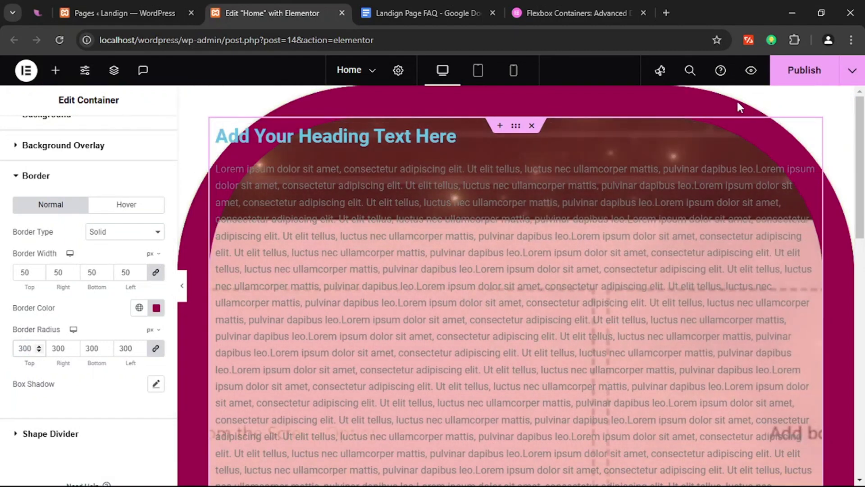
pyautogui.click(183, 287)
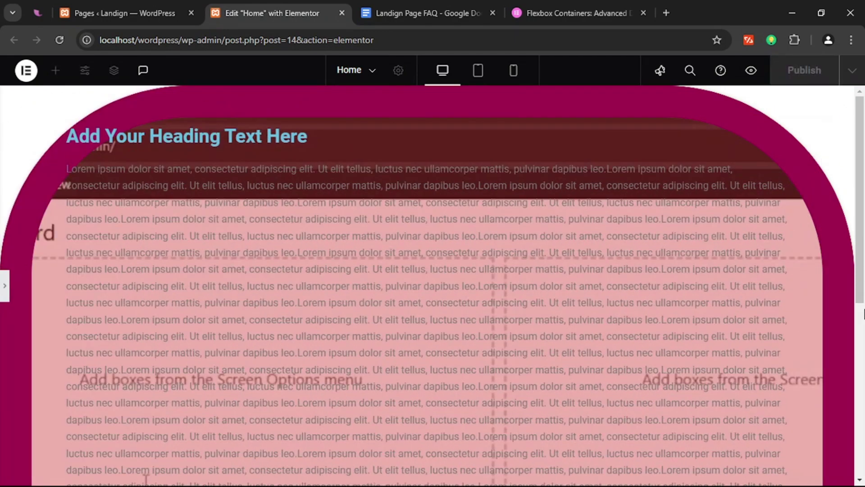
pyautogui.click(5, 285)
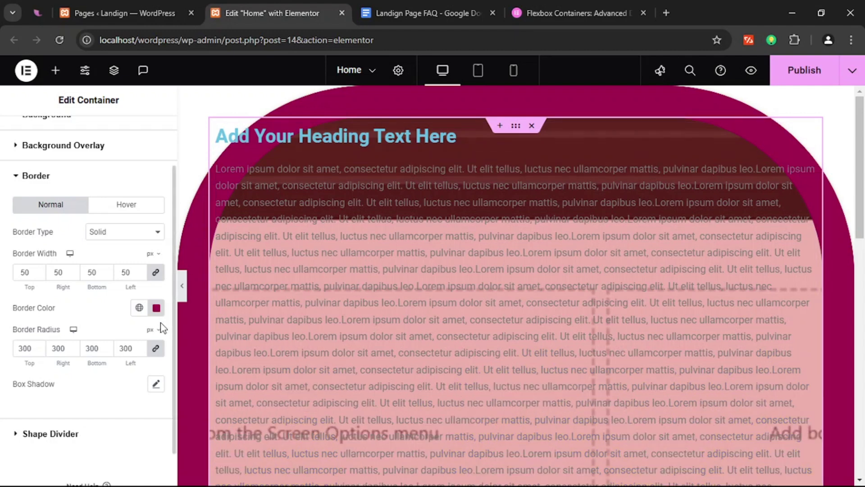
# - Add a box shadow to the container with horizontal 8, vertical -10, blur 82 and spread -5
pyautogui.click(156, 384)
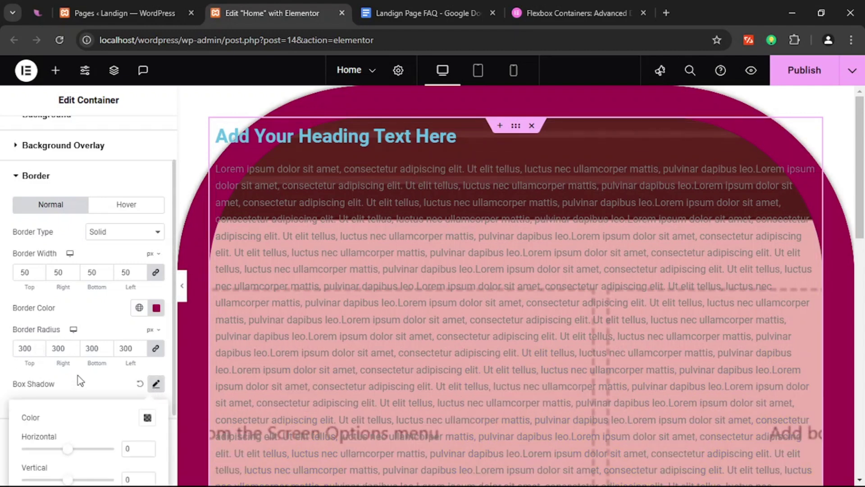
pyautogui.scroll(-2, 80, 381)
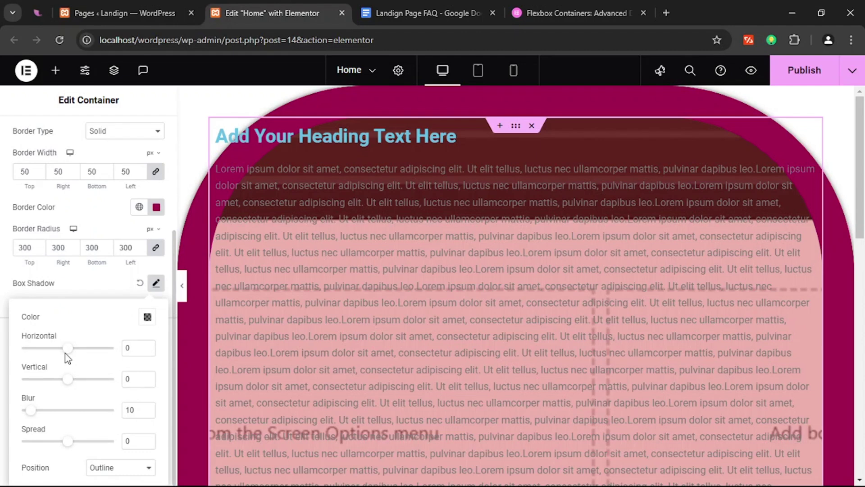
pyautogui.moveTo(69, 353); pyautogui.dragTo(142, 343)
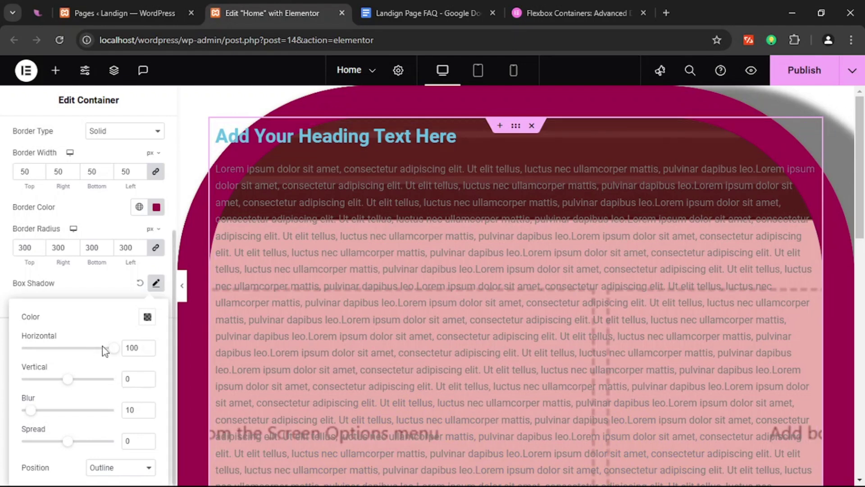
pyautogui.moveTo(110, 353); pyautogui.dragTo(71, 351)
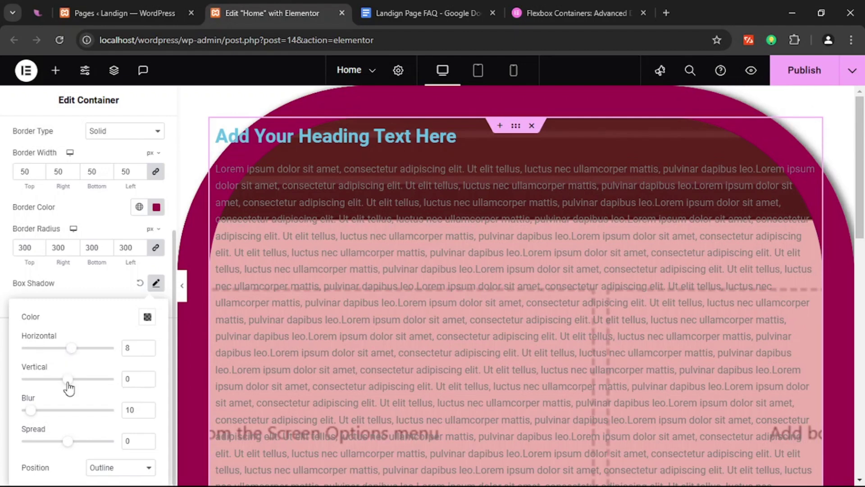
pyautogui.moveTo(68, 387)
pyautogui.mouseDown()
pyautogui.moveTo(105, 387)
pyautogui.moveTo(30, 386)
pyautogui.moveTo(64, 383)
pyautogui.mouseUp()
pyautogui.moveTo(29, 411); pyautogui.dragTo(94, 413)
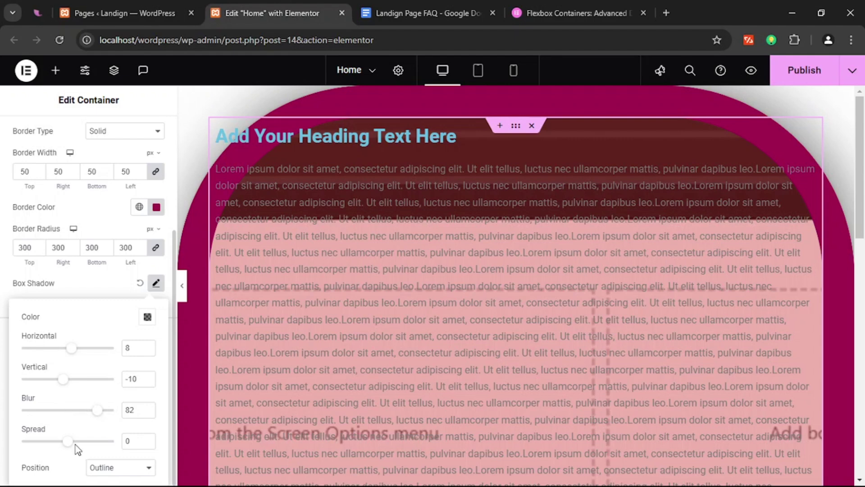
pyautogui.moveTo(69, 442)
pyautogui.mouseDown()
pyautogui.moveTo(53, 443)
pyautogui.moveTo(106, 443)
pyautogui.moveTo(65, 443)
pyautogui.mouseUp()
# - Try the Inset position for the box shadow, and switch it back to Outline
pyautogui.click(120, 467)
pyautogui.click(110, 458)
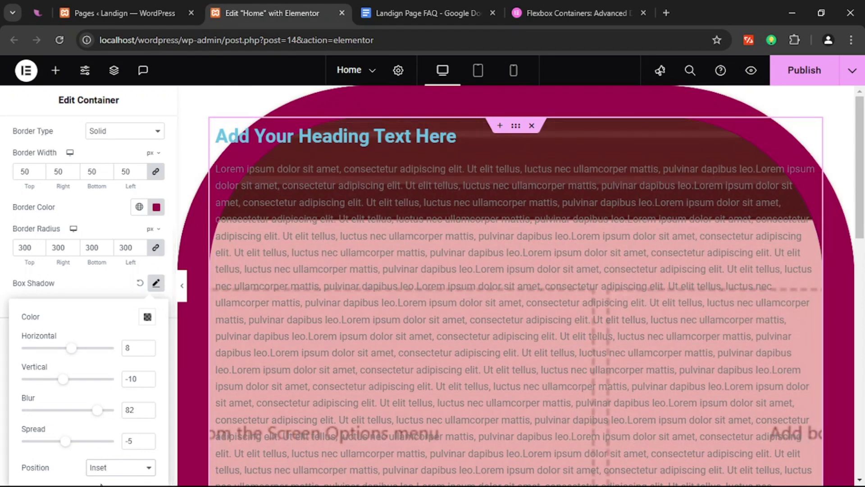
pyautogui.click(116, 468)
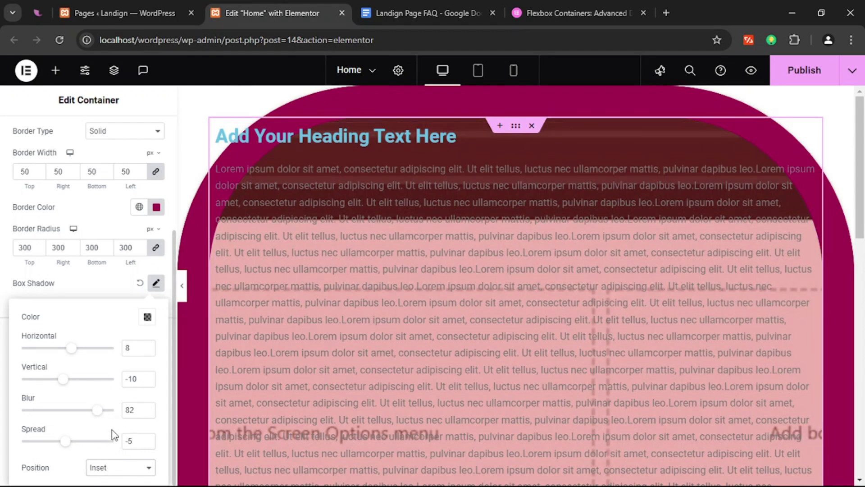
pyautogui.click(112, 434)
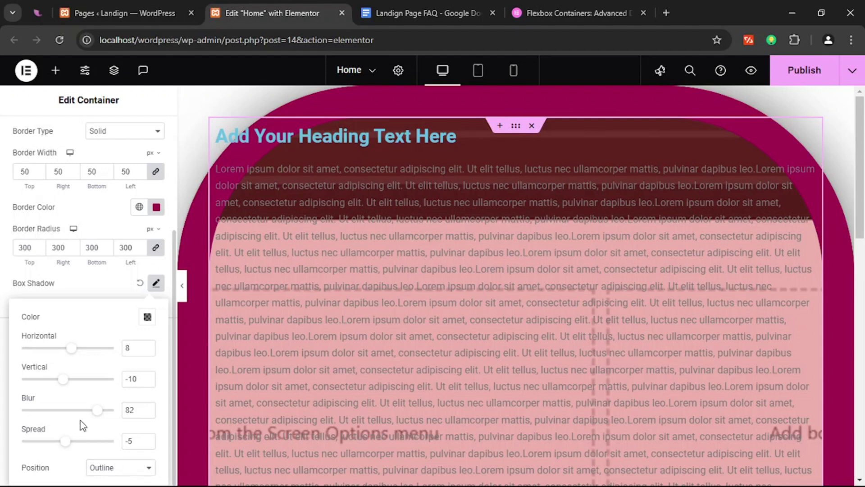
pyautogui.scroll(4, 83, 410)
pyautogui.scroll(-3, 91, 409)
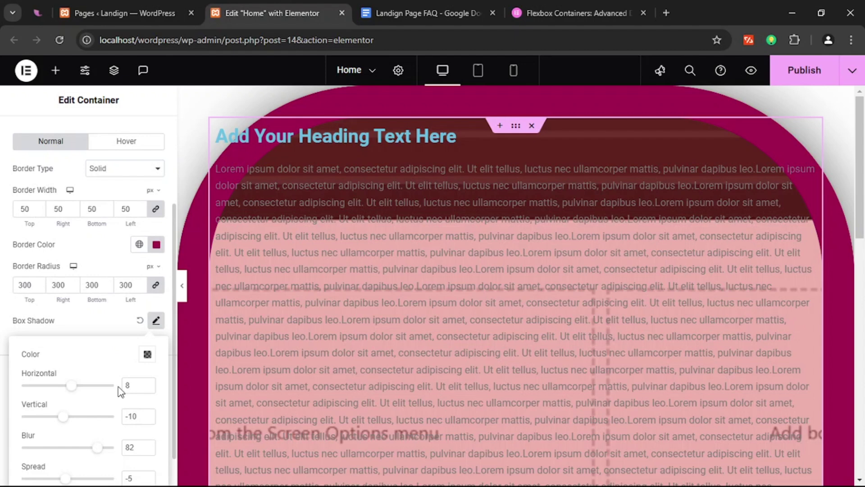
# - Close the box shadow settings and look over the container's Shape Divider and Border options
pyautogui.click(158, 322)
pyautogui.scroll(3, 21, 329)
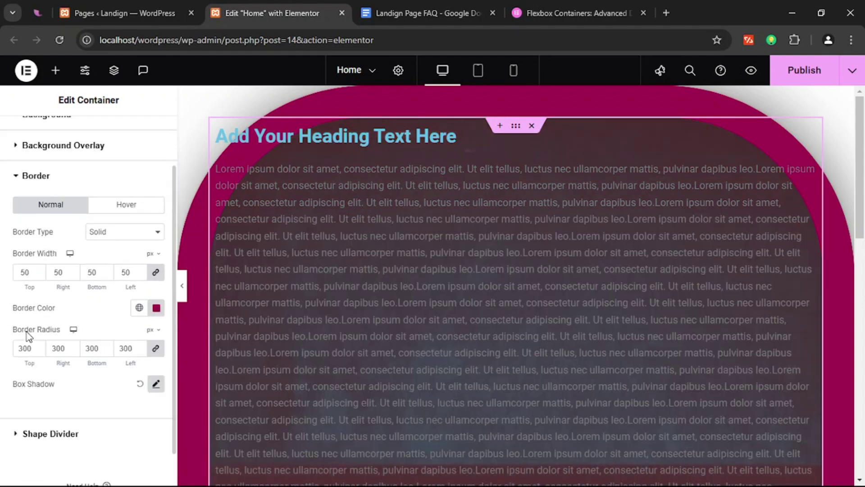
pyautogui.scroll(-2, 26, 332)
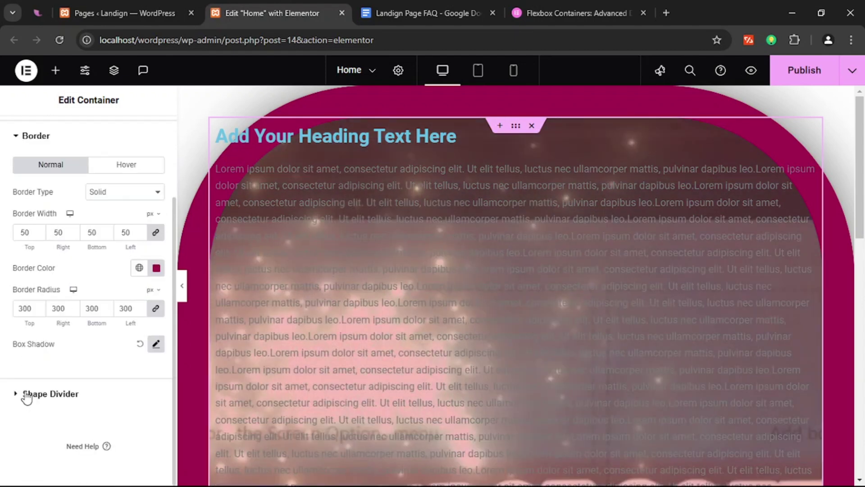
pyautogui.click(27, 395)
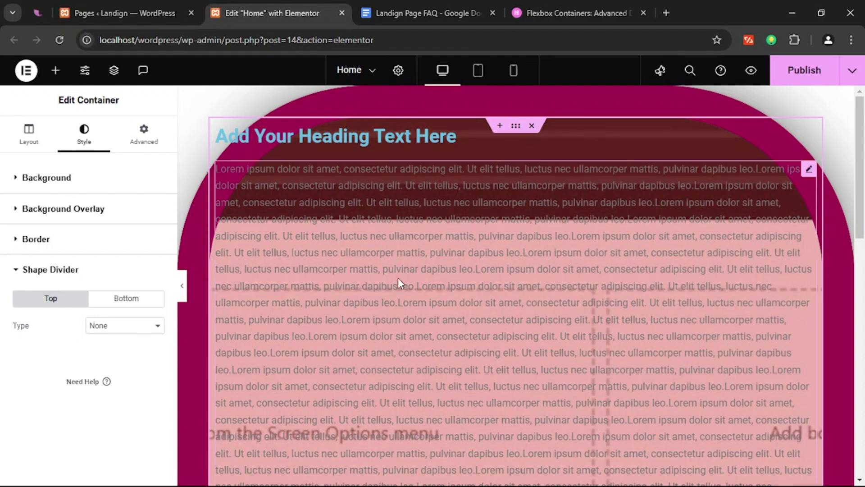
pyautogui.click(37, 242)
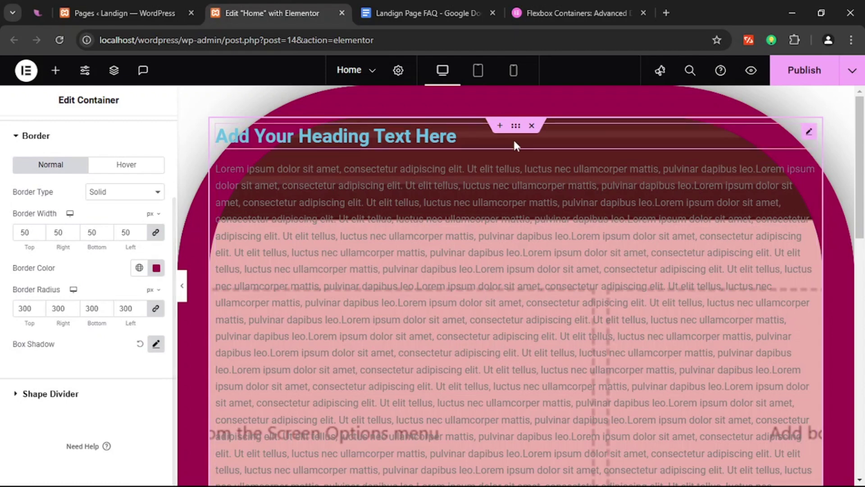
# - Delete the styled container and add a new empty Flexbox container with the column direction
pyautogui.click(532, 127)
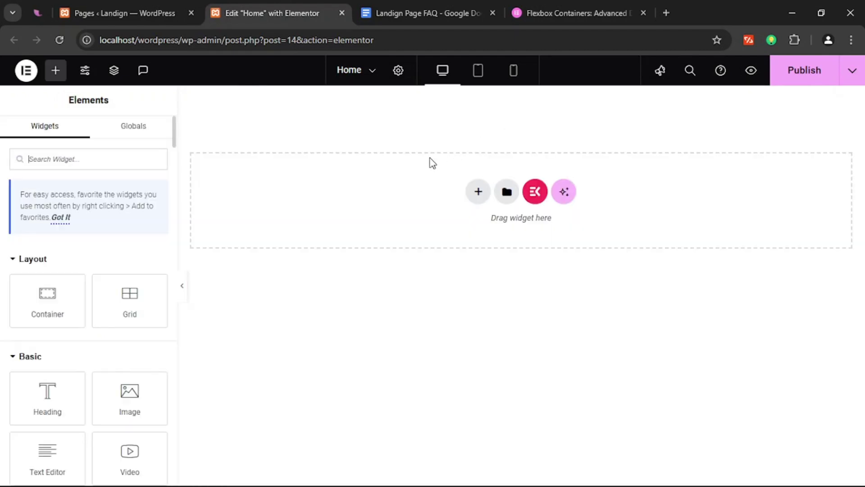
pyautogui.click(478, 192)
pyautogui.click(480, 231)
pyautogui.click(341, 219)
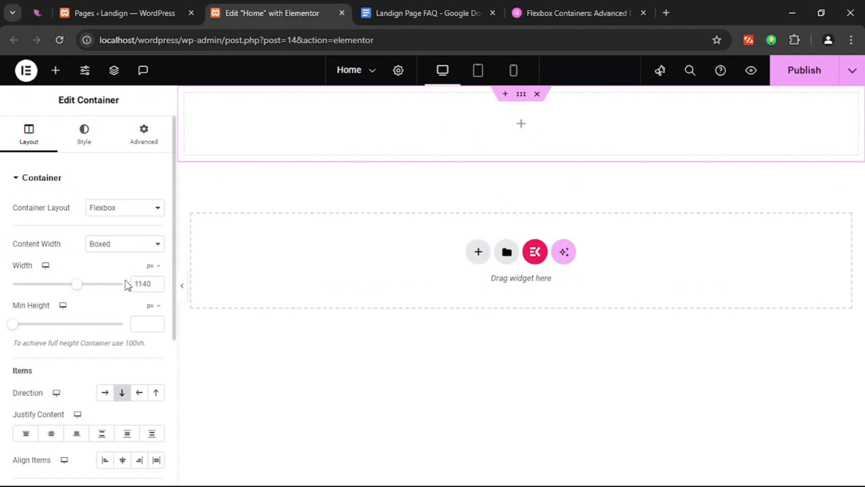
# - Add a shape divider of type Waves to the top of the new container
pyautogui.scroll(-4, 52, 387)
pyautogui.scroll(5, 58, 356)
pyautogui.click(86, 134)
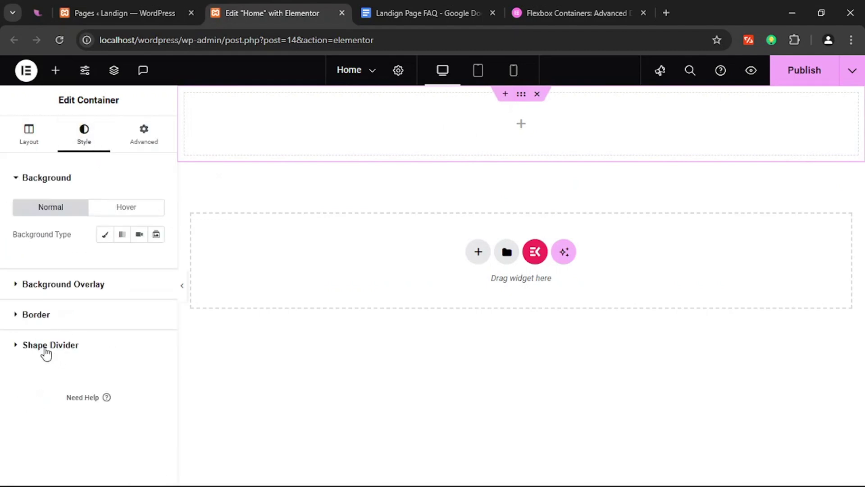
pyautogui.click(29, 348)
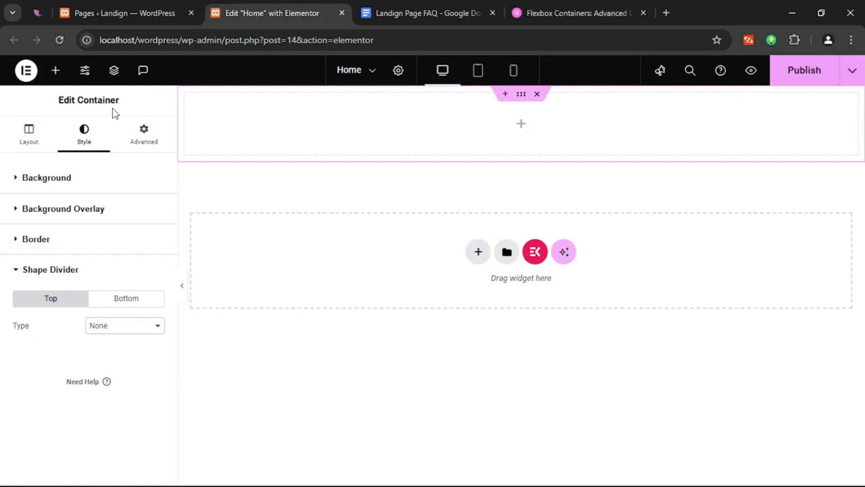
pyautogui.click(112, 236)
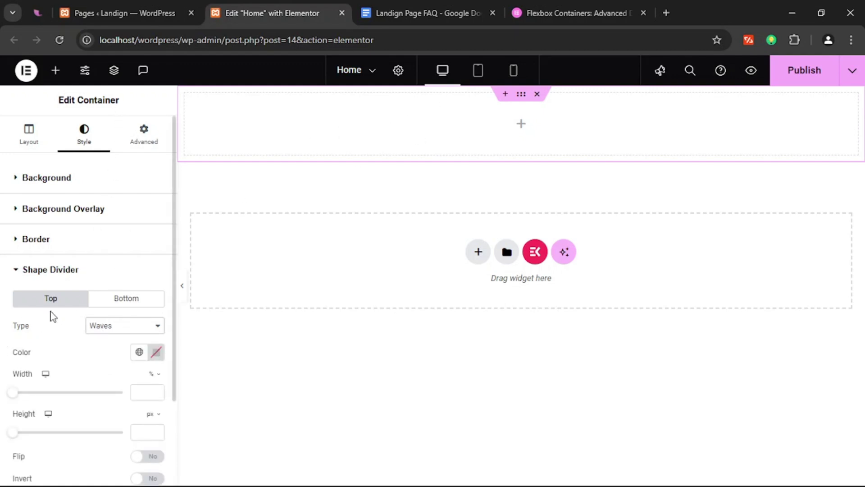
# - Color the container's top Waves divider a very dark red
pyautogui.click(156, 352)
pyautogui.moveTo(178, 251)
pyautogui.mouseDown()
pyautogui.moveTo(254, 216)
pyautogui.moveTo(373, 73)
pyautogui.mouseUp()
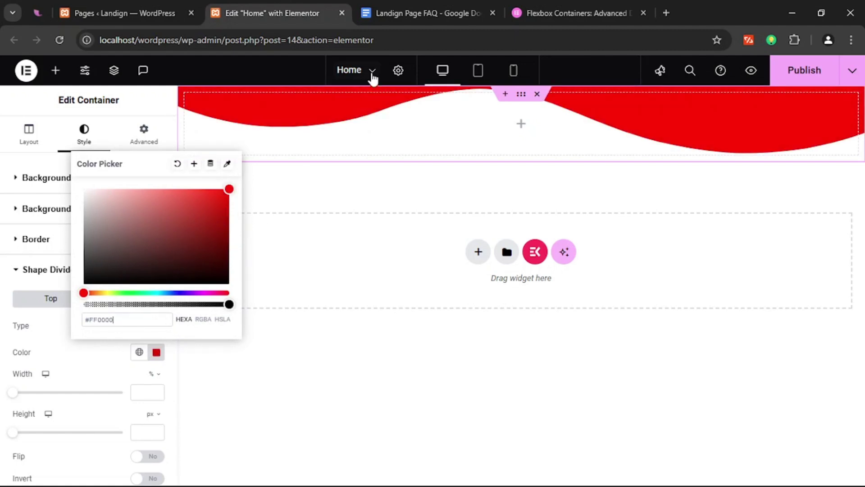
pyautogui.moveTo(212, 281); pyautogui.dragTo(224, 261)
pyautogui.click(103, 353)
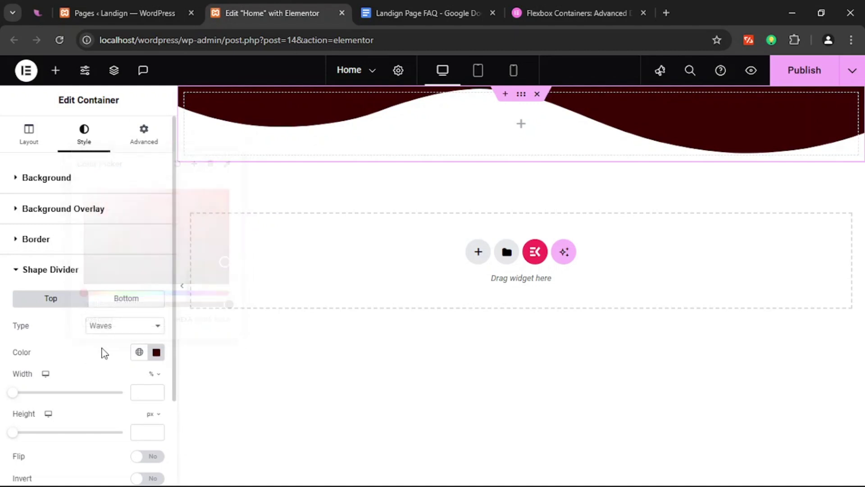
# - Set the top divider's width to 129% and its height to 204 px
pyautogui.scroll(-2, 103, 354)
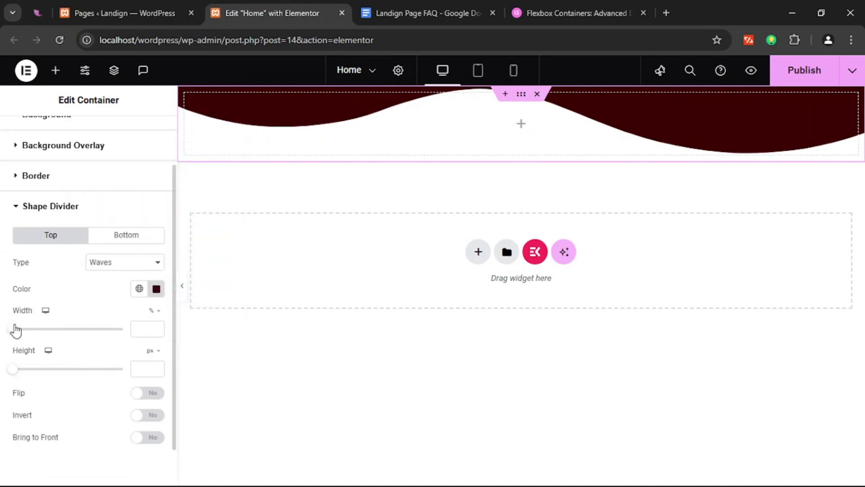
pyautogui.moveTo(14, 328); pyautogui.dragTo(33, 328)
pyautogui.moveTo(15, 372); pyautogui.dragTo(62, 373)
pyautogui.scroll(-1, 62, 374)
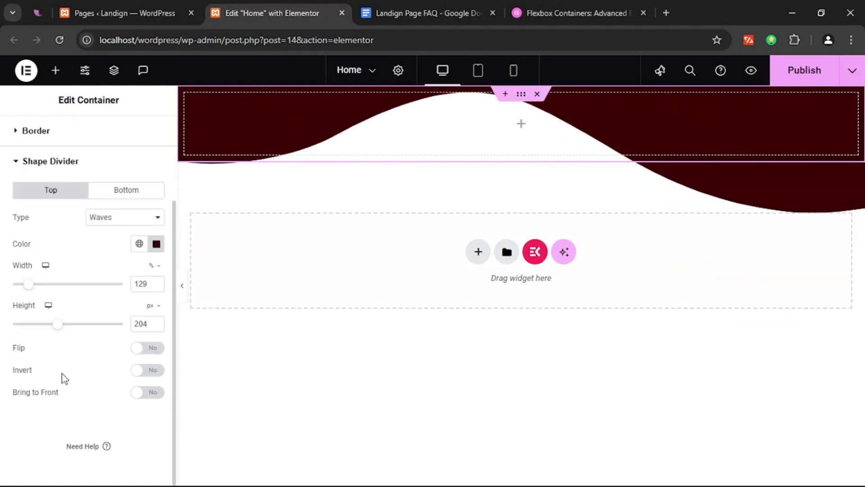
# - Try the Flip option on the top Waves divider several times, and leave it switched off
pyautogui.click(148, 354)
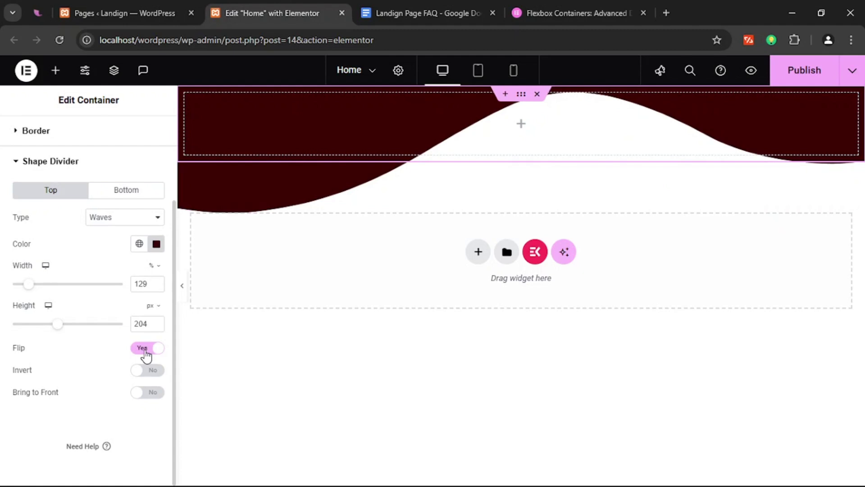
pyautogui.click(147, 356)
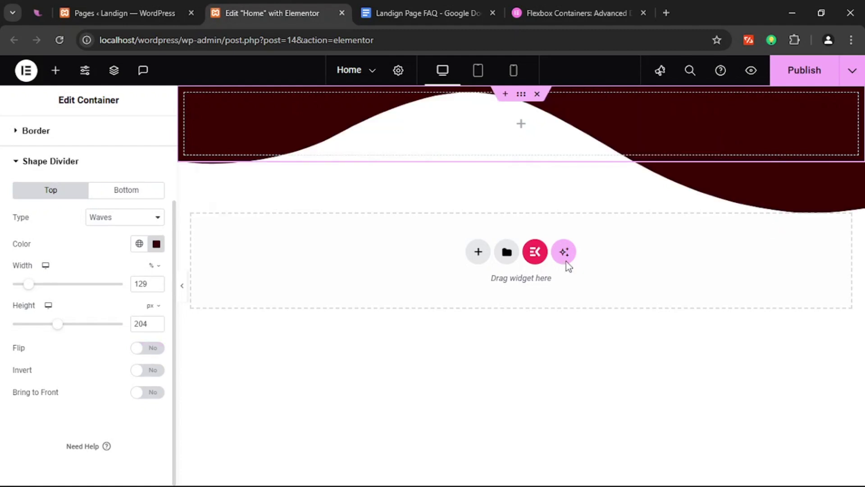
pyautogui.hotkey('ctrl', 'a')
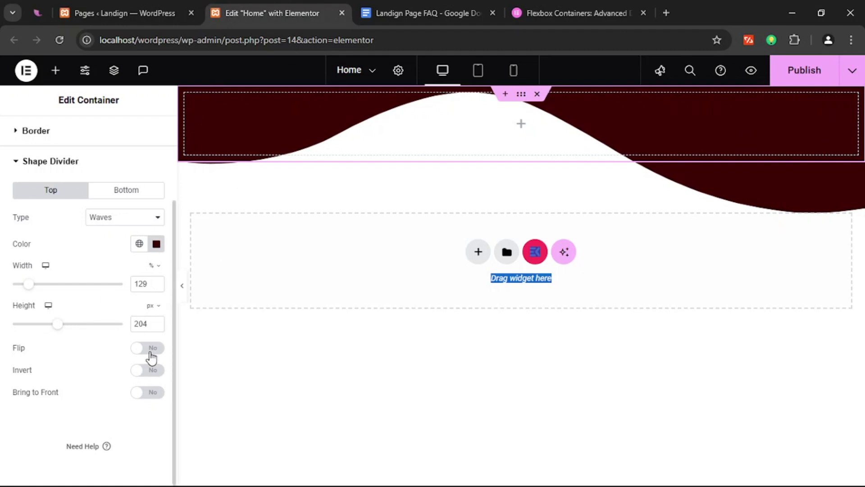
pyautogui.click(149, 354)
pyautogui.click(151, 357)
pyautogui.click(151, 356)
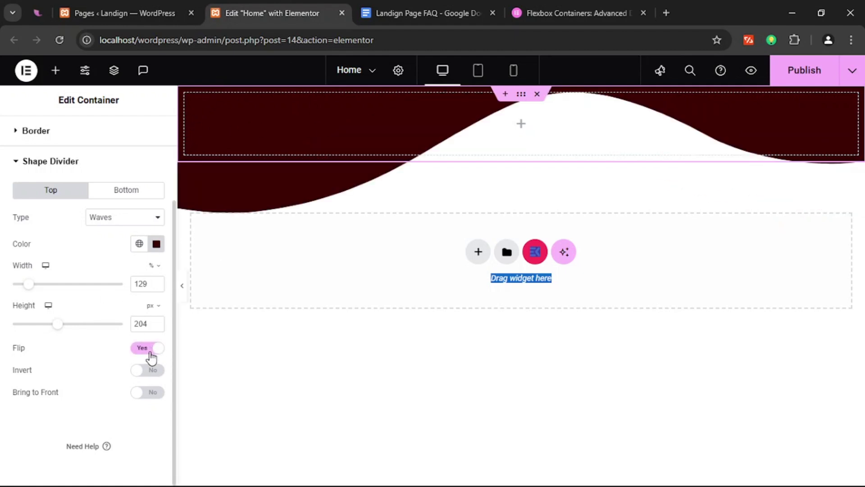
pyautogui.click(151, 356)
# - Try the Invert and Bring to Front options on the top divider, switching each one back off
pyautogui.click(141, 372)
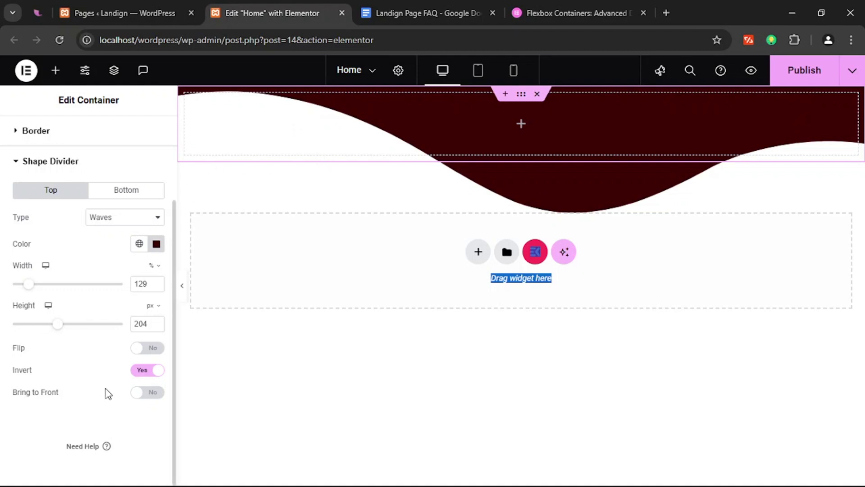
pyautogui.click(145, 371)
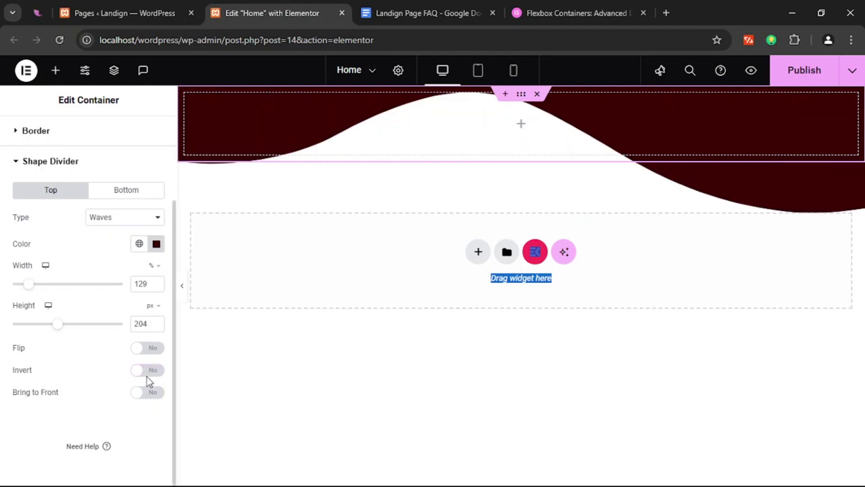
pyautogui.click(145, 395)
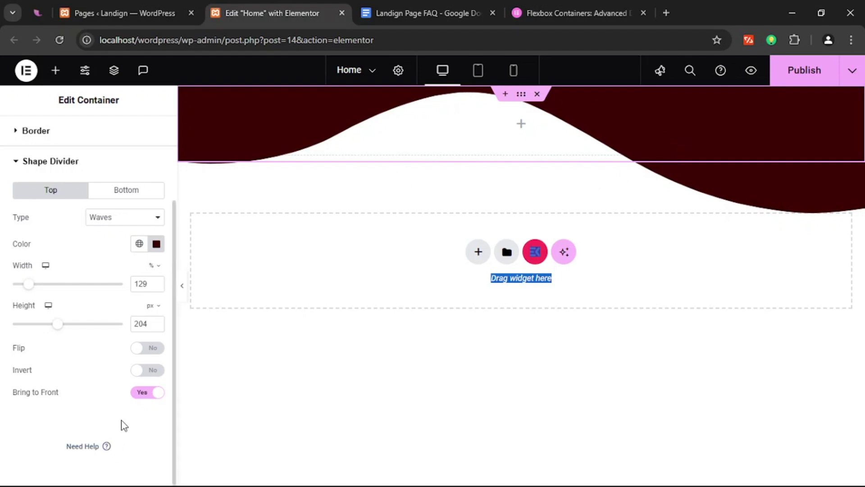
pyautogui.click(138, 393)
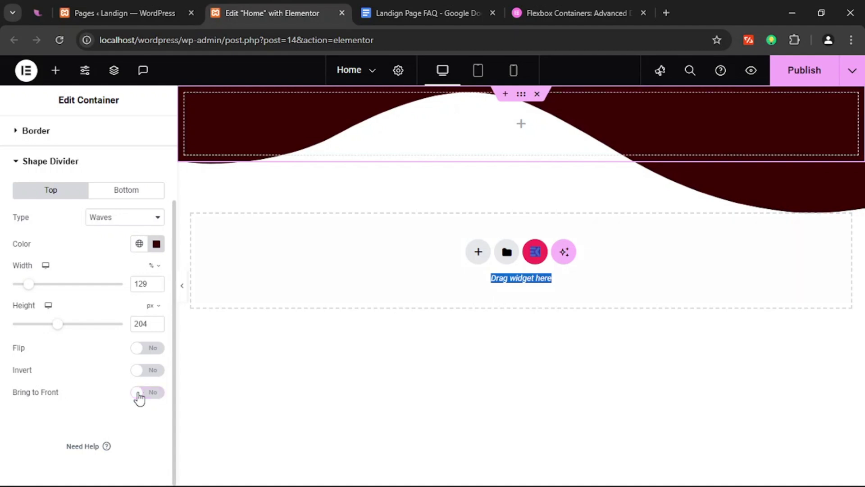
# - Add a shape divider of type Split to the container's bottom and color it black (#000000)
pyautogui.click(129, 189)
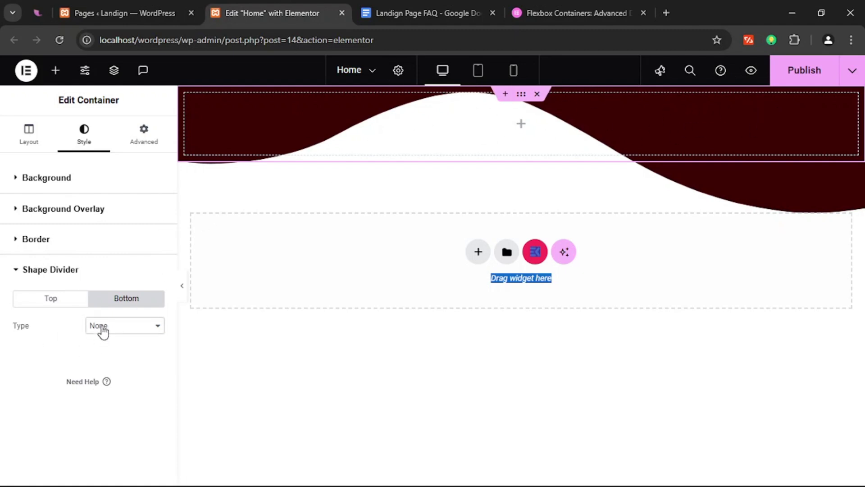
pyautogui.click(116, 295)
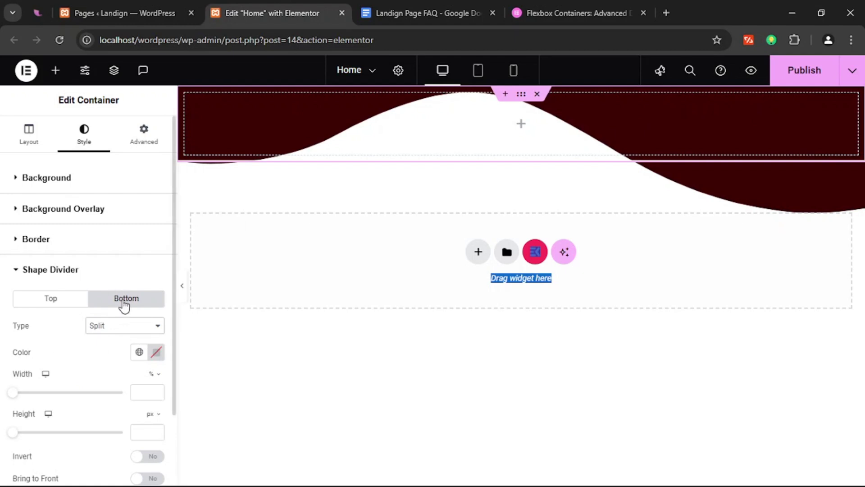
pyautogui.click(156, 352)
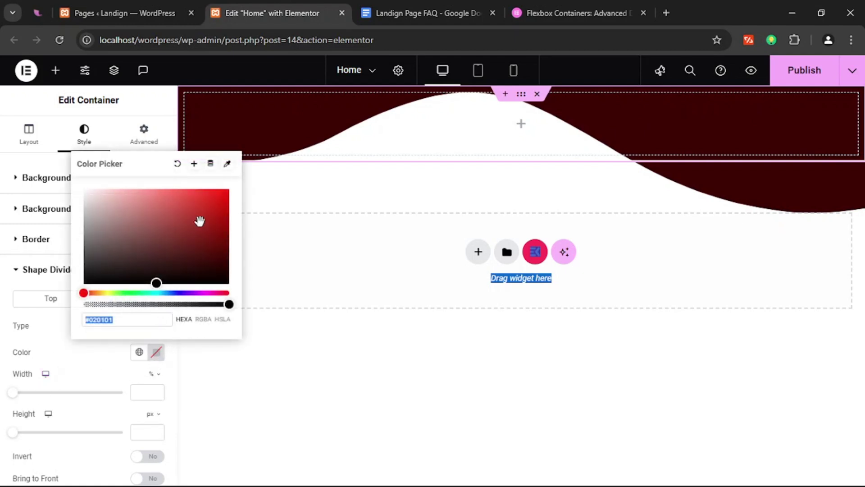
pyautogui.click(229, 218)
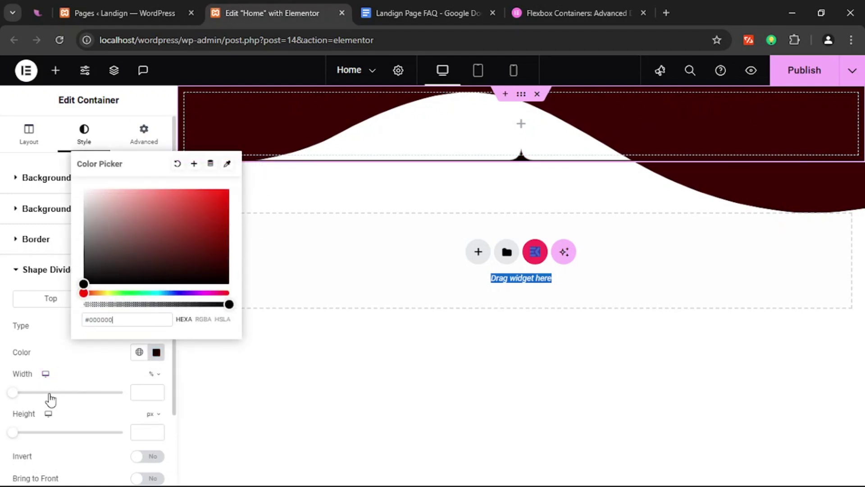
# - Set the bottom Split divider's width to 201% and its height to 253 px
pyautogui.moveTo(13, 393); pyautogui.dragTo(70, 394)
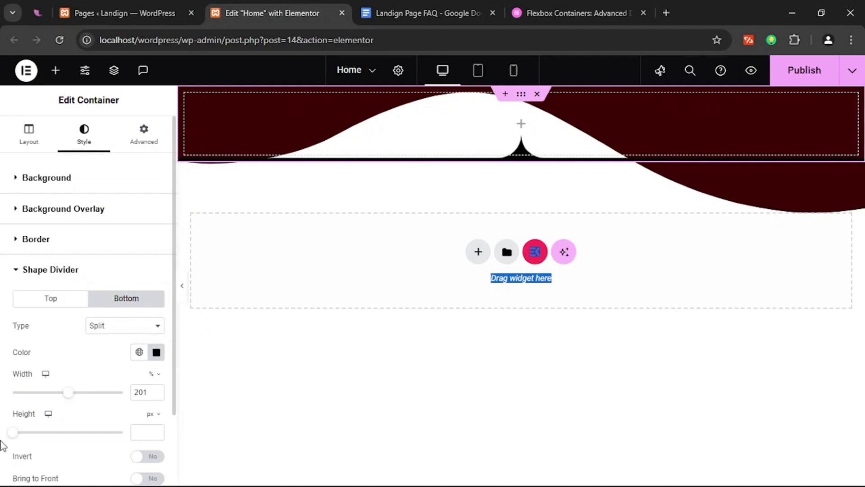
pyautogui.moveTo(13, 432); pyautogui.dragTo(67, 432)
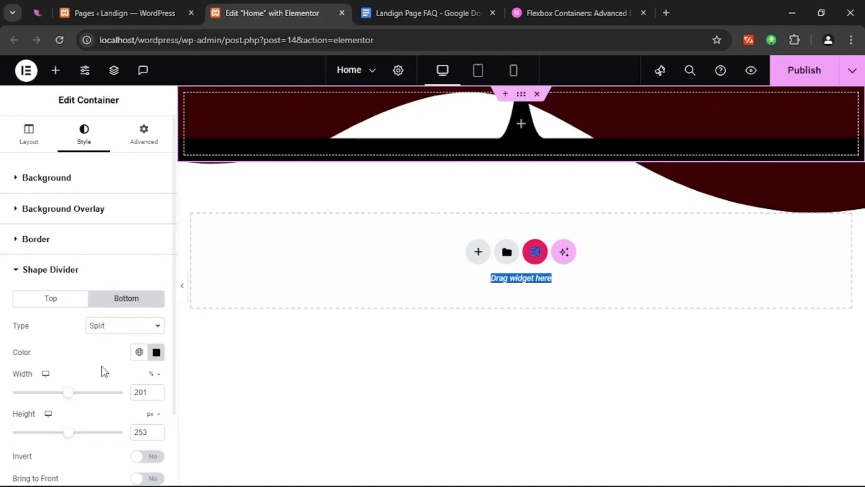
pyautogui.scroll(-2, 67, 374)
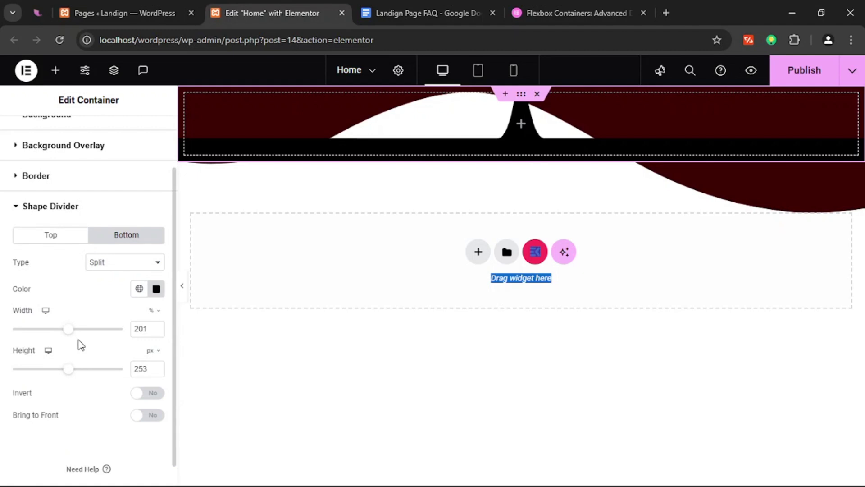
pyautogui.scroll(-1, 66, 367)
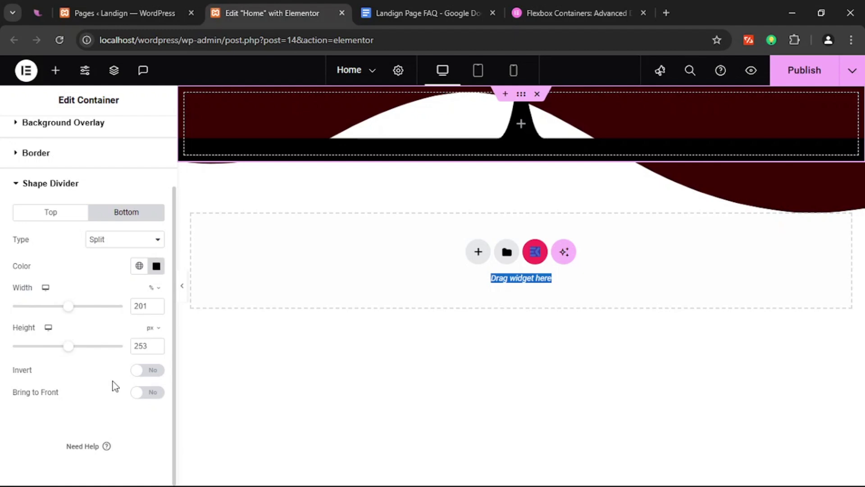
pyautogui.scroll(4, 113, 385)
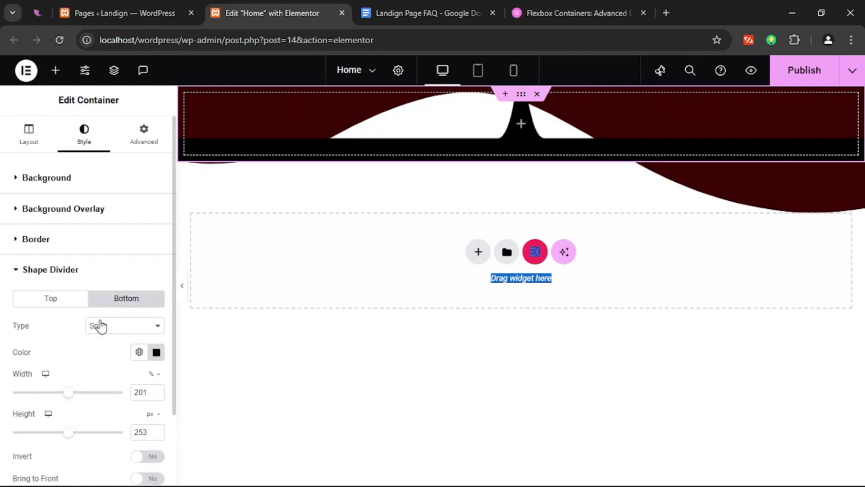
# - In the container's advanced layout settings, raise the linked margin step by step to 14 px on all sides
pyautogui.click(144, 132)
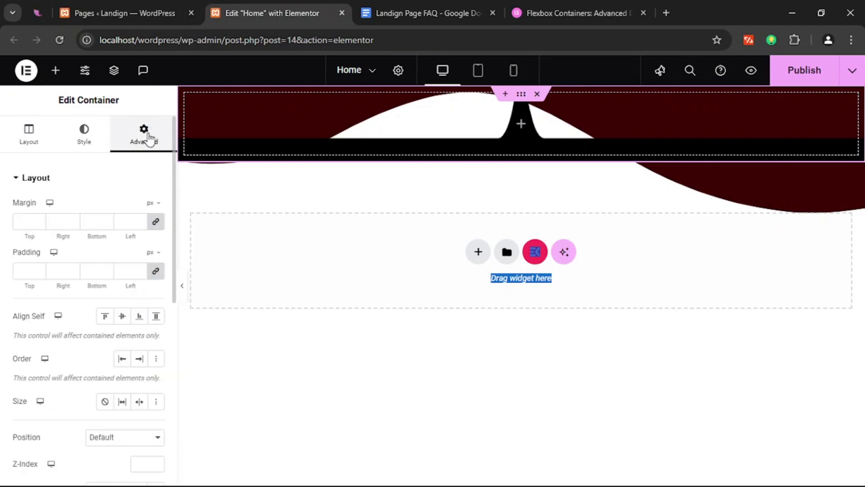
pyautogui.scroll(-8, 83, 282)
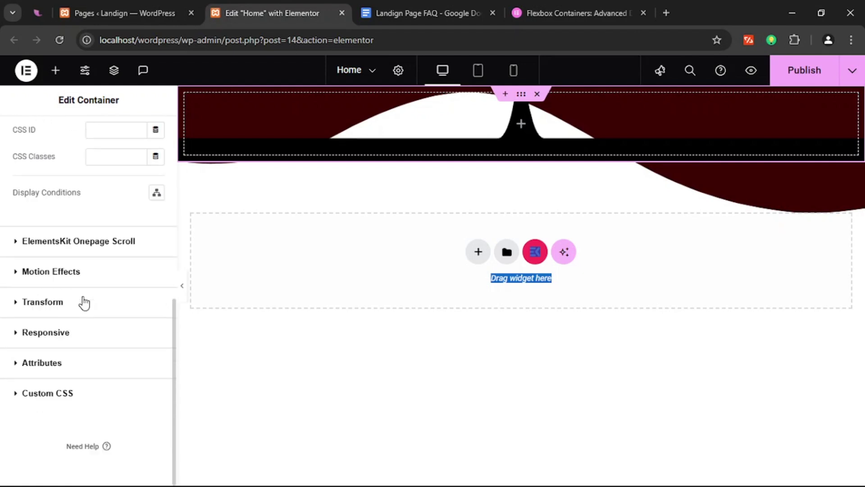
pyautogui.scroll(8, 83, 293)
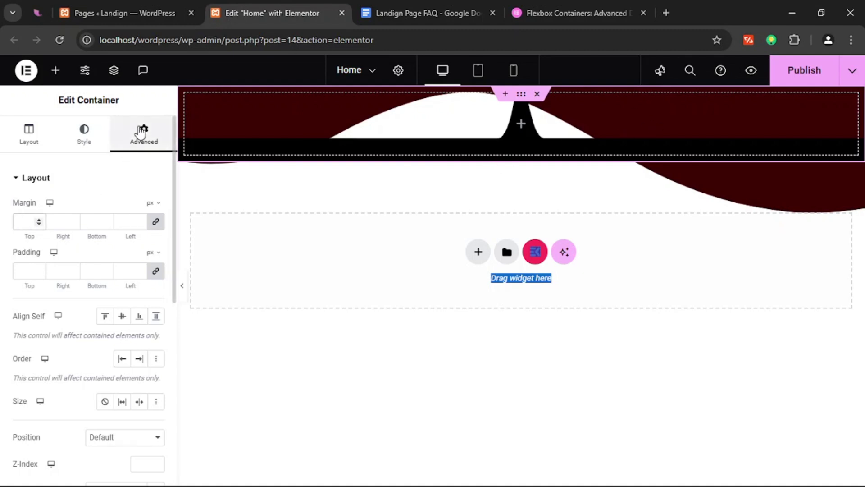
pyautogui.click(38, 221)
pyautogui.click(38, 221)
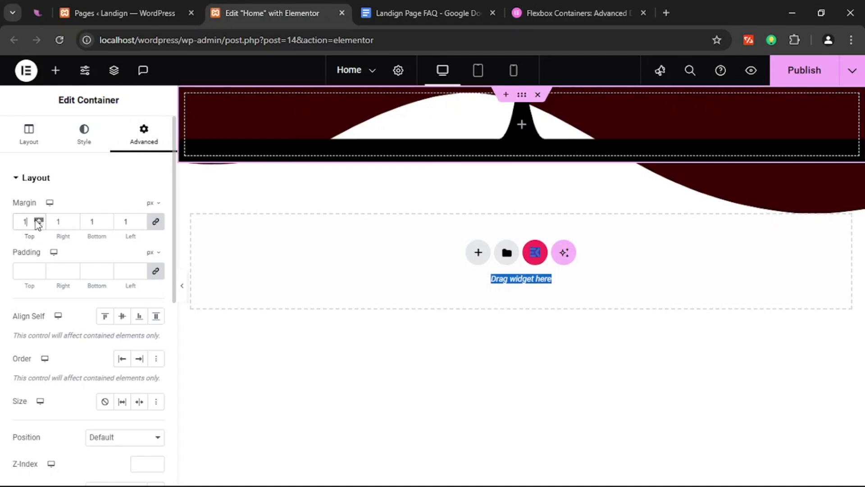
pyautogui.click(38, 220)
pyautogui.click(39, 221)
pyautogui.click(39, 220)
pyautogui.click(39, 220)
pyautogui.click(39, 221)
pyautogui.click(38, 220)
pyautogui.click(39, 220)
pyautogui.click(38, 220)
pyautogui.click(38, 221)
pyautogui.click(38, 221)
pyautogui.click(39, 220)
pyautogui.click(39, 221)
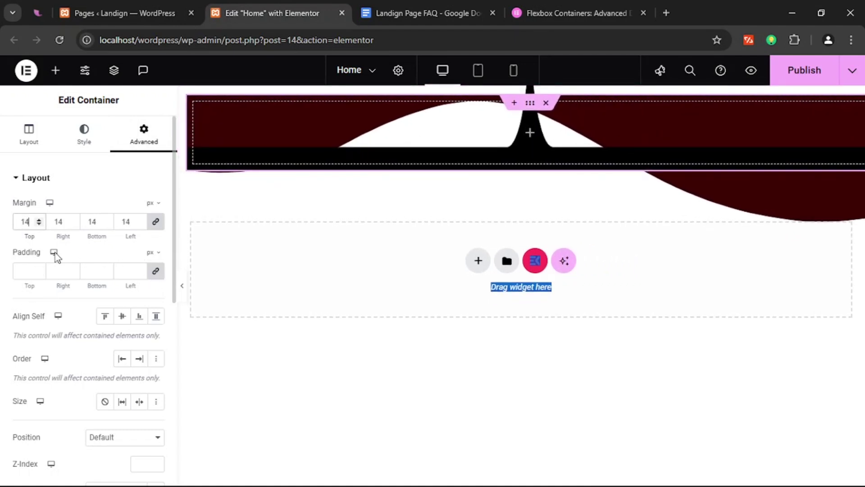
# - Set the main container's linked padding to 111 px on all sides
pyautogui.click(39, 269)
pyautogui.click(39, 269)
pyautogui.click(39, 269)
pyautogui.click(39, 270)
pyautogui.click(39, 269)
pyautogui.click(39, 269)
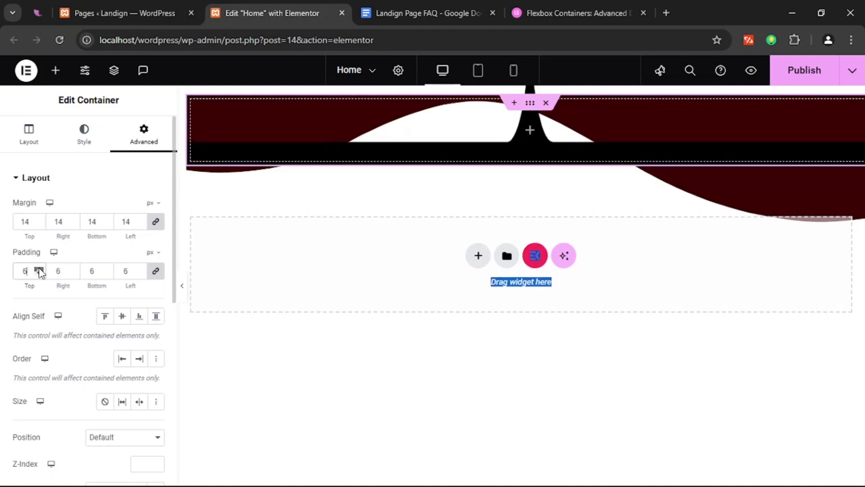
pyautogui.click(39, 269)
pyautogui.click(39, 269)
pyautogui.moveTo(40, 269); pyautogui.dragTo(40, 269)
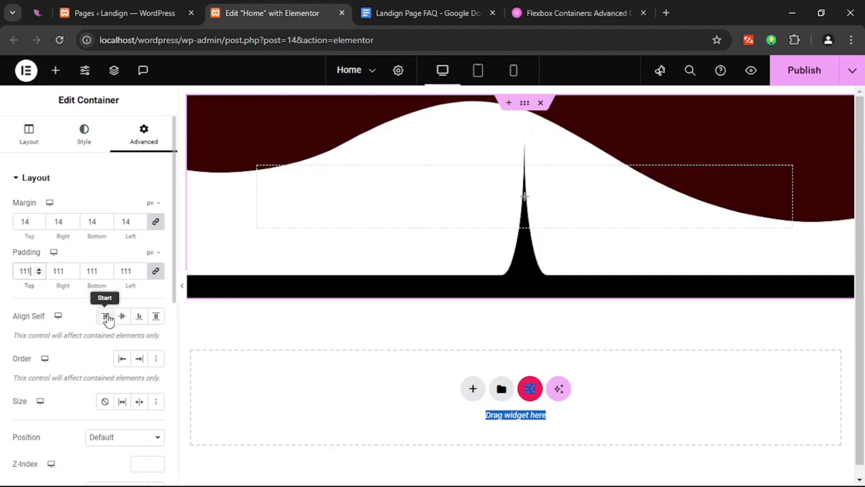
# - Try the Start option for the container's Align Self setting and switch it to Stretch
pyautogui.click(105, 317)
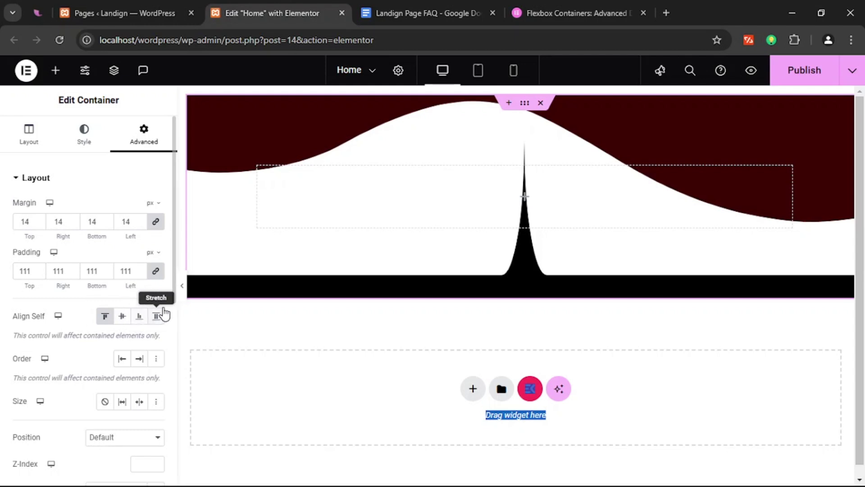
pyautogui.click(156, 317)
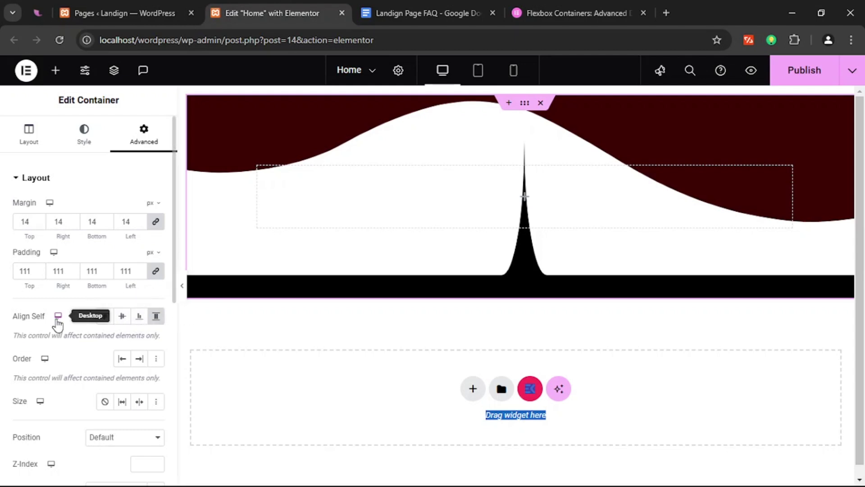
pyautogui.scroll(-2, 68, 322)
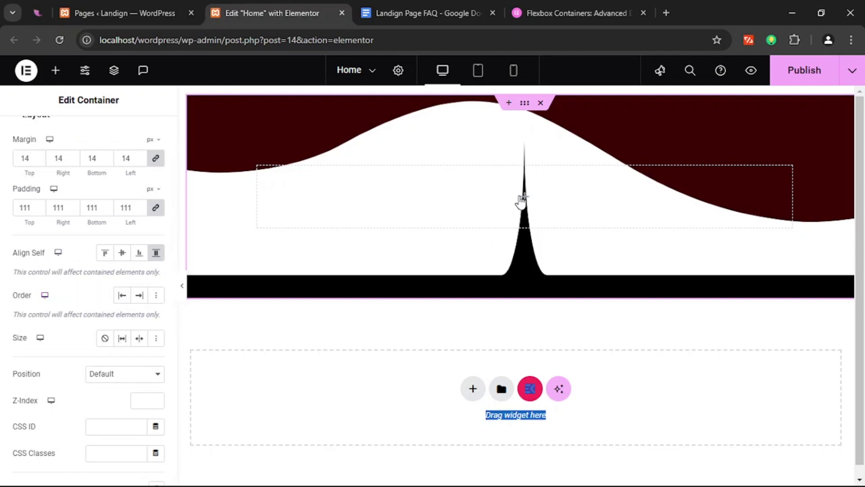
# - Add a nested container inside the main container and duplicate it to get a second inner container below
pyautogui.click(527, 203)
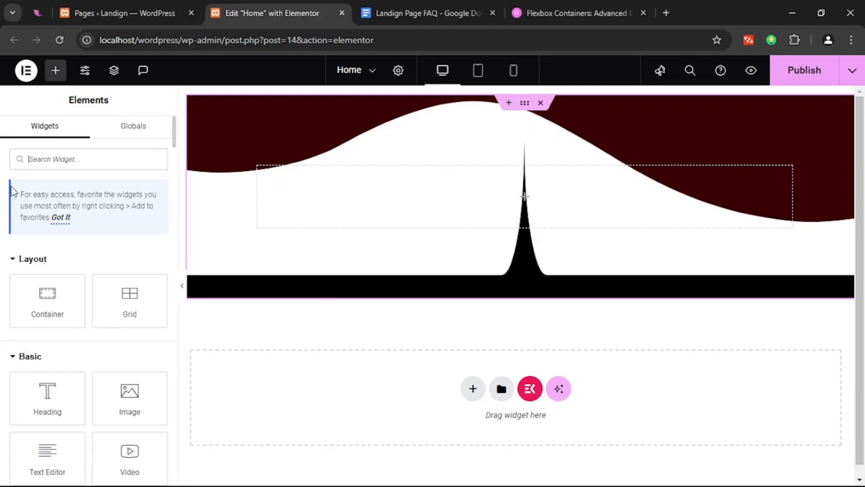
pyautogui.moveTo(27, 320); pyautogui.dragTo(576, 194)
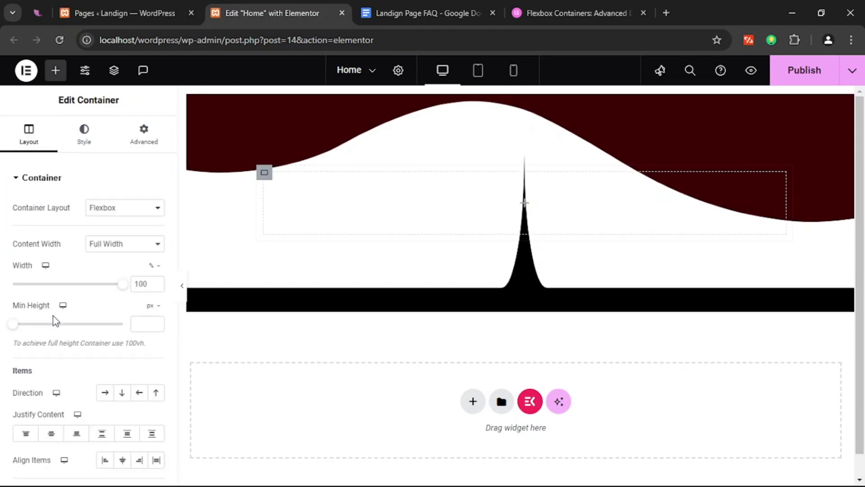
pyautogui.click(55, 72)
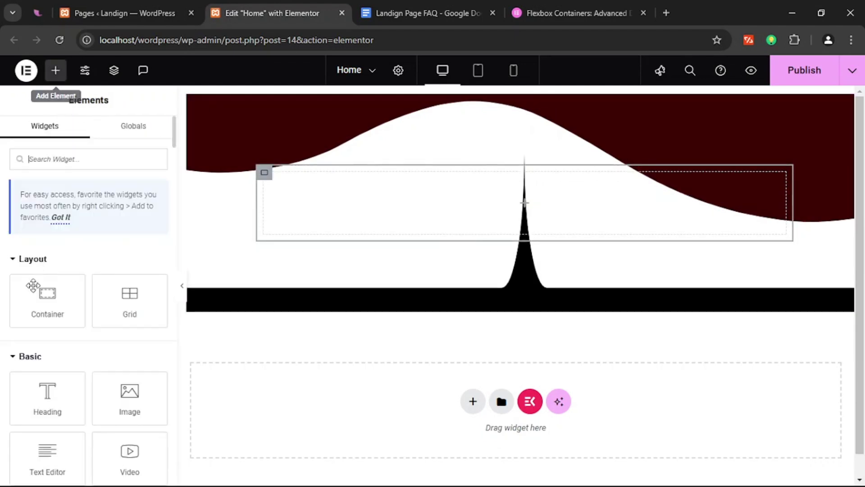
pyautogui.moveTo(50, 317); pyautogui.dragTo(535, 320)
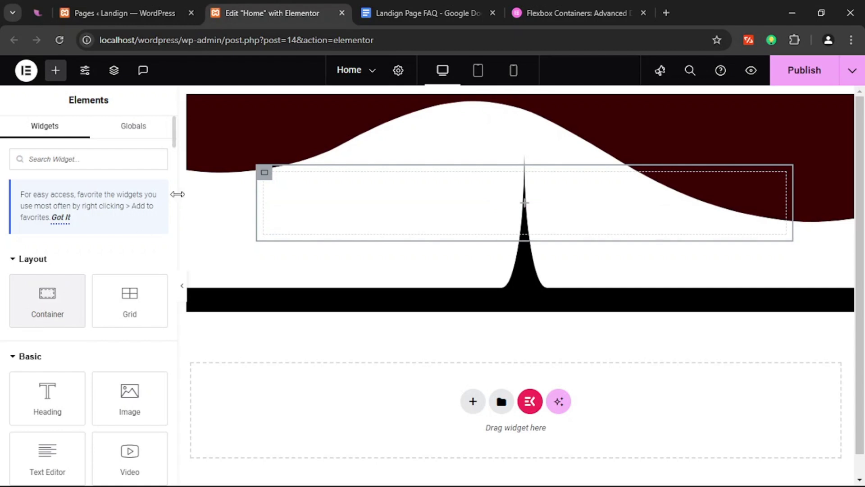
pyautogui.rightClick(265, 173)
pyautogui.click(688, 198)
pyautogui.hotkey('ctrl', 'd')
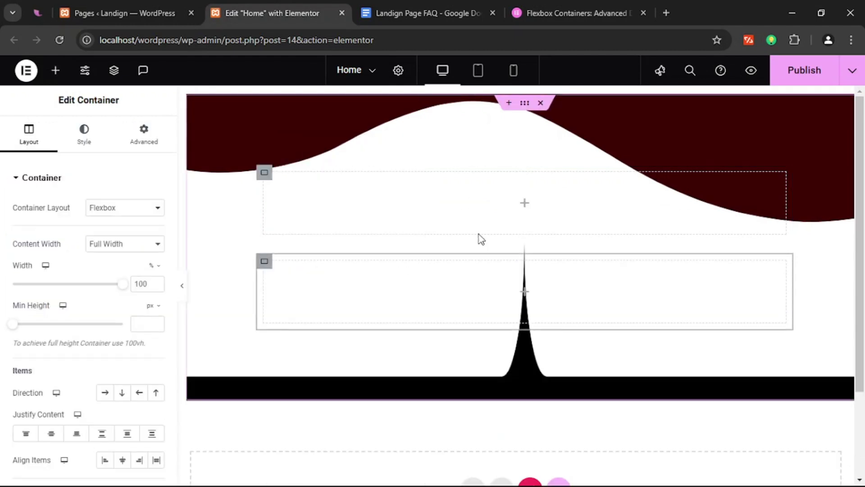
# - Place a Heading widget in the first inner container and an Image widget in the second
pyautogui.click(525, 203)
pyautogui.moveTo(48, 390); pyautogui.dragTo(470, 251)
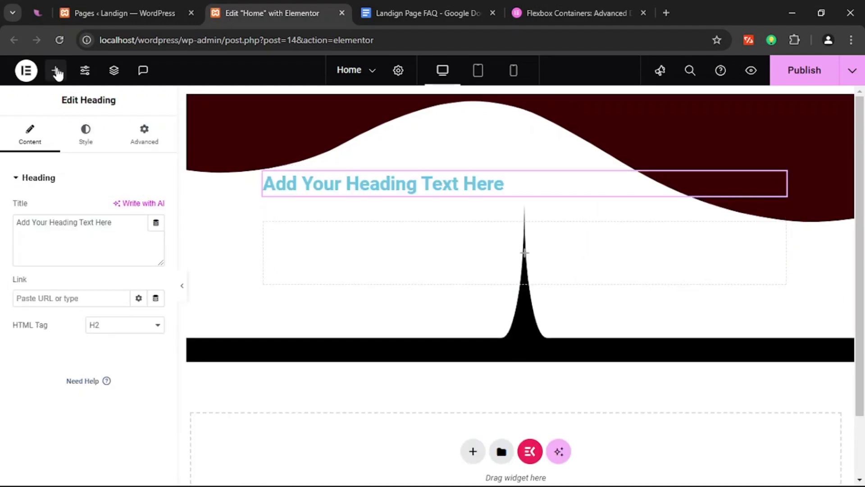
pyautogui.click(56, 71)
pyautogui.moveTo(118, 397); pyautogui.dragTo(532, 257)
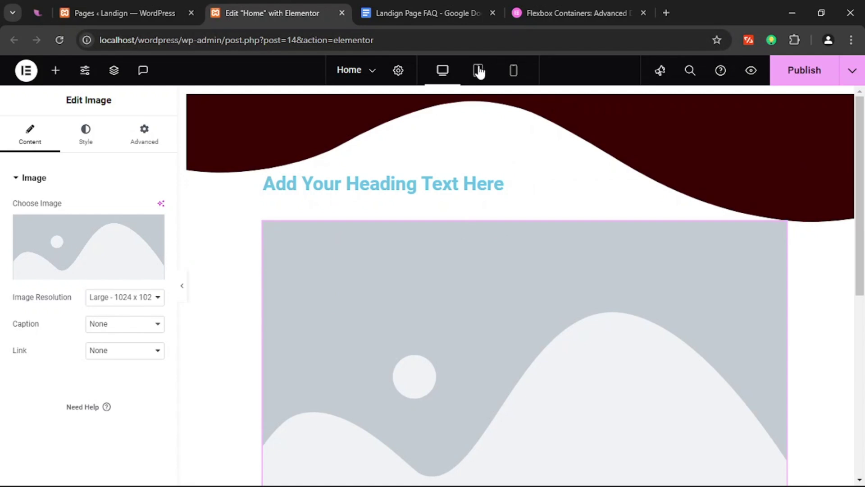
# - In the mobile view, set the heading container's Order to End, and return to the desktop view
pyautogui.click(515, 72)
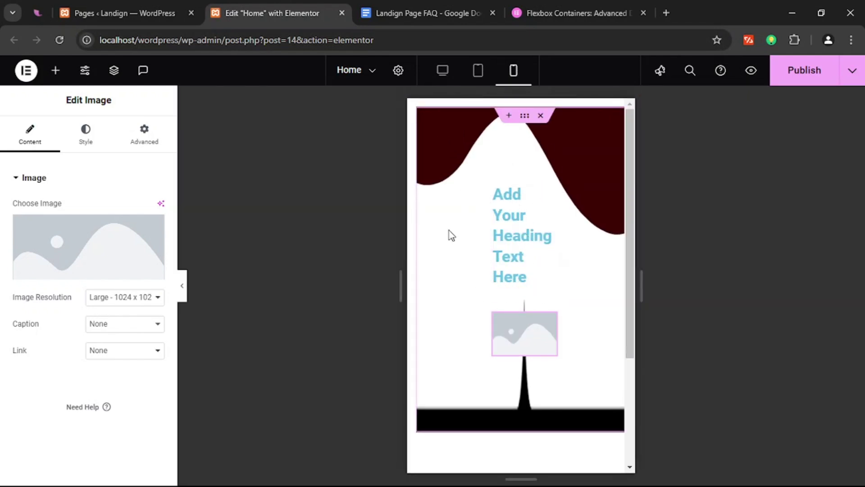
pyautogui.click(495, 186)
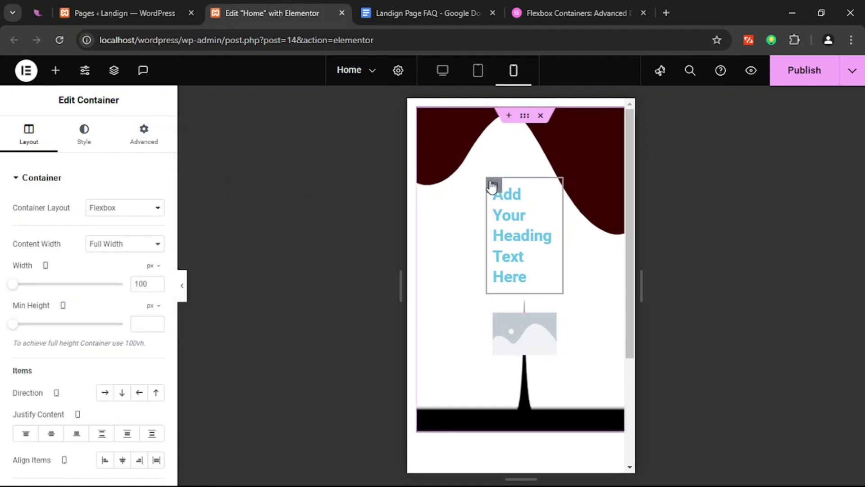
pyautogui.click(137, 144)
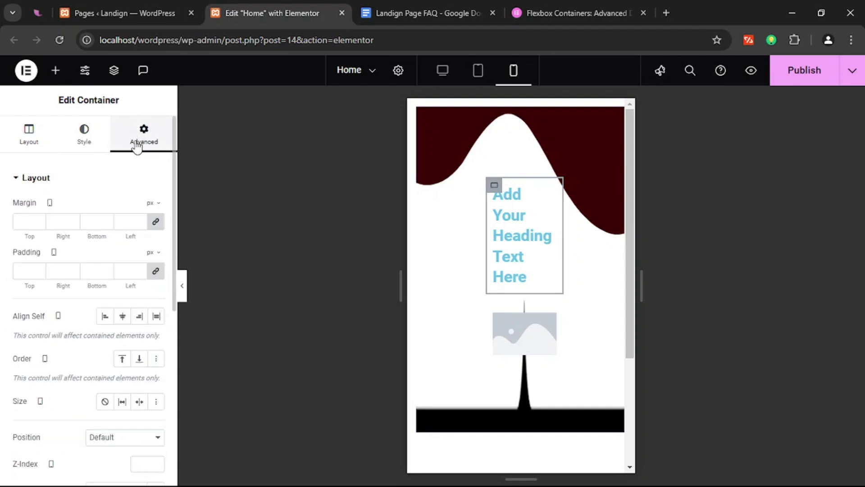
pyautogui.click(140, 360)
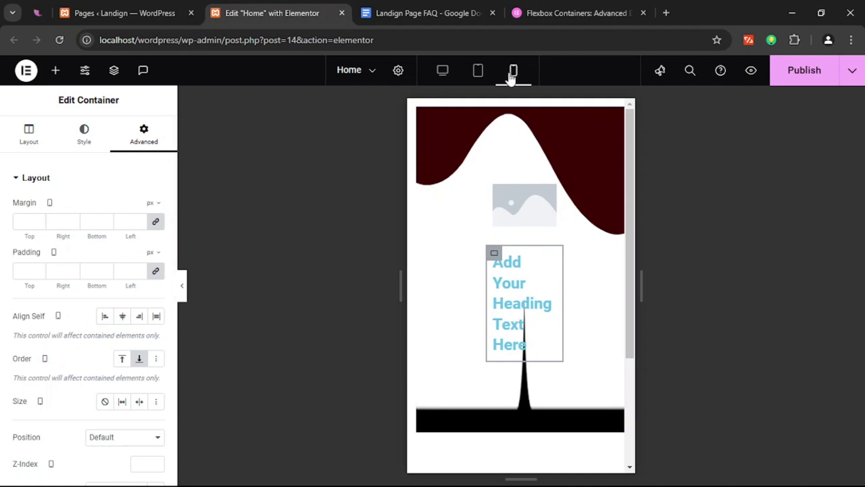
pyautogui.click(442, 71)
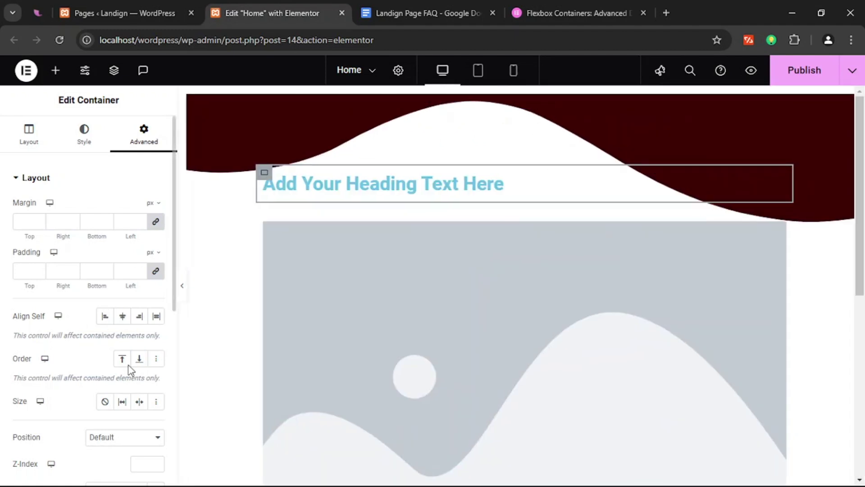
# - Try the Grow, Shrink and Custom size options on the heading's container and clear the size choice again
pyautogui.scroll(-3, 45, 378)
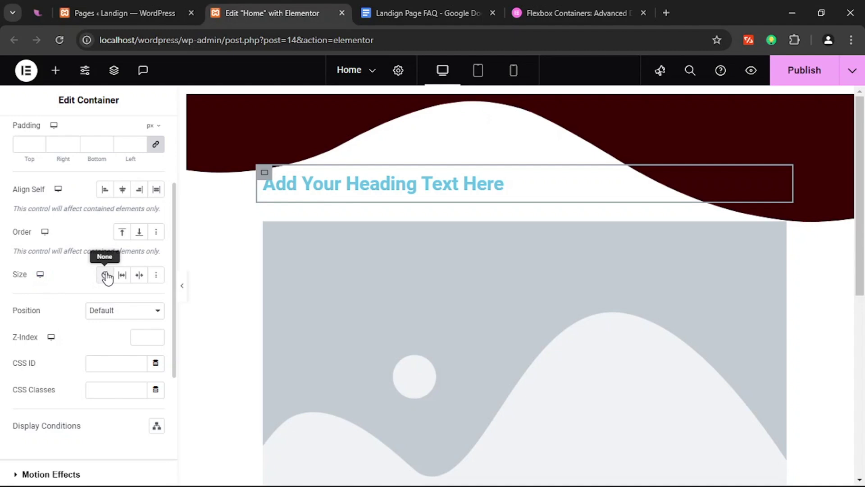
pyautogui.click(123, 275)
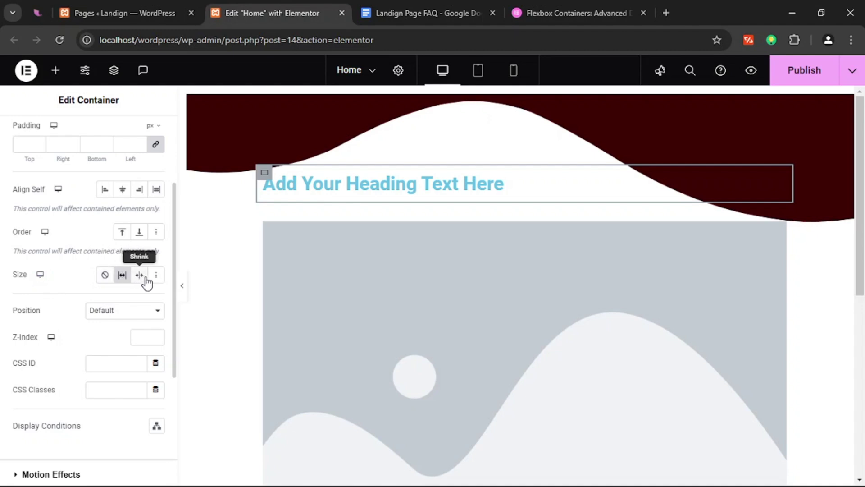
pyautogui.click(139, 275)
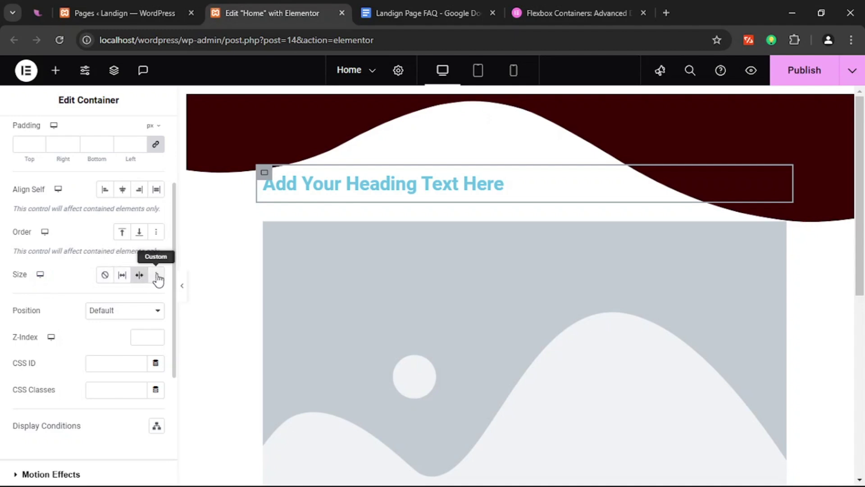
pyautogui.click(156, 275)
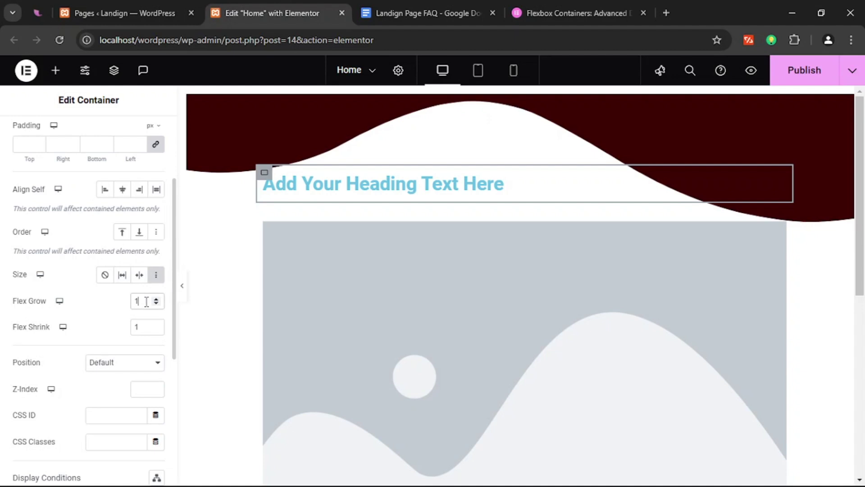
pyautogui.click(157, 275)
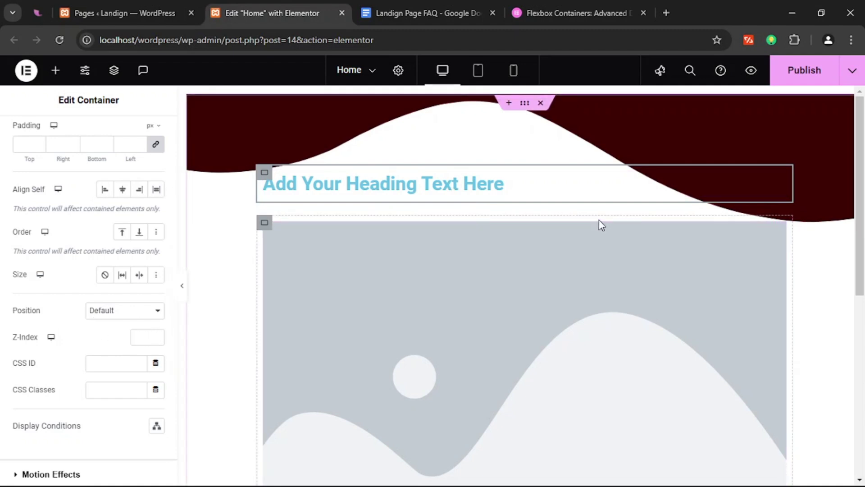
# - Select the main container and examine its advanced layout options, including Position, Z-Index, CSS ID, CSS Classes and Display Conditions
pyautogui.click(527, 104)
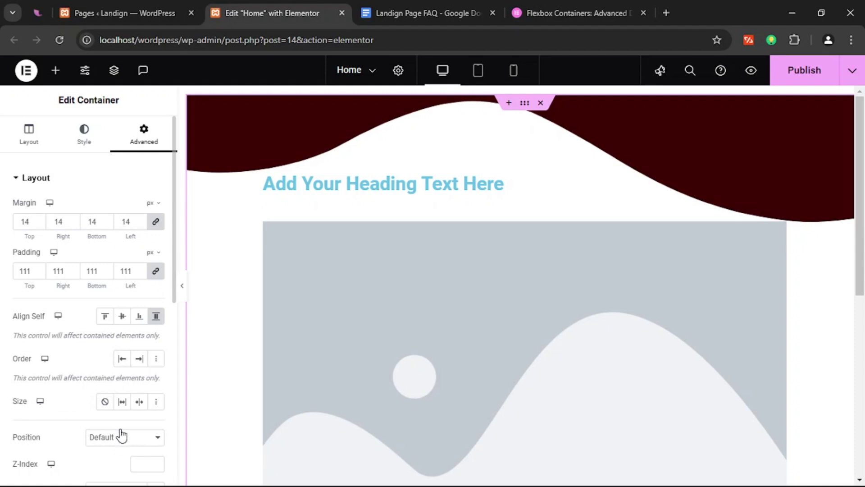
pyautogui.scroll(-2, 120, 436)
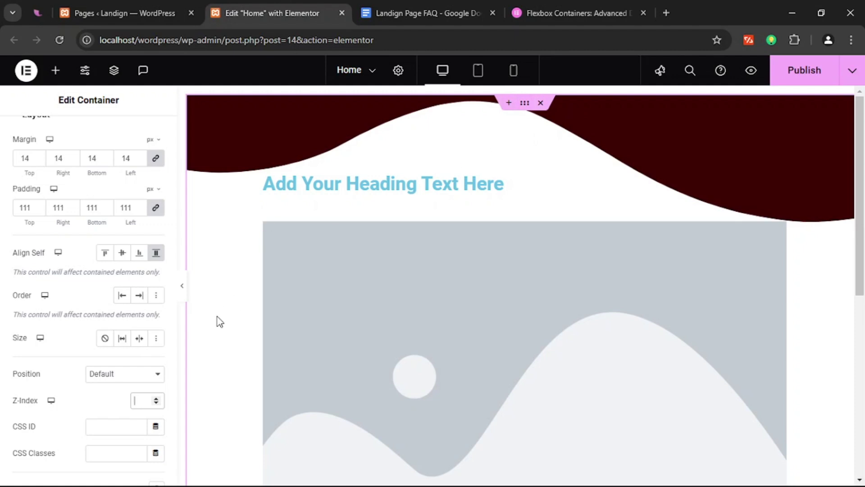
pyautogui.scroll(-3, 90, 396)
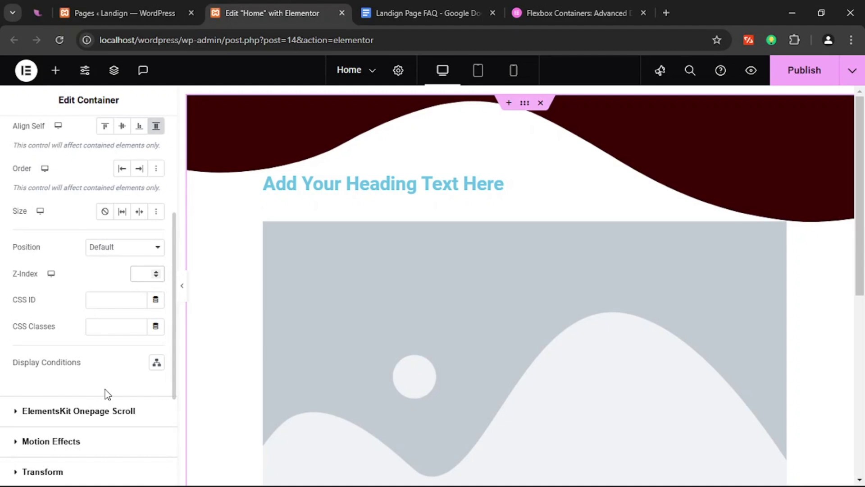
pyautogui.click(116, 325)
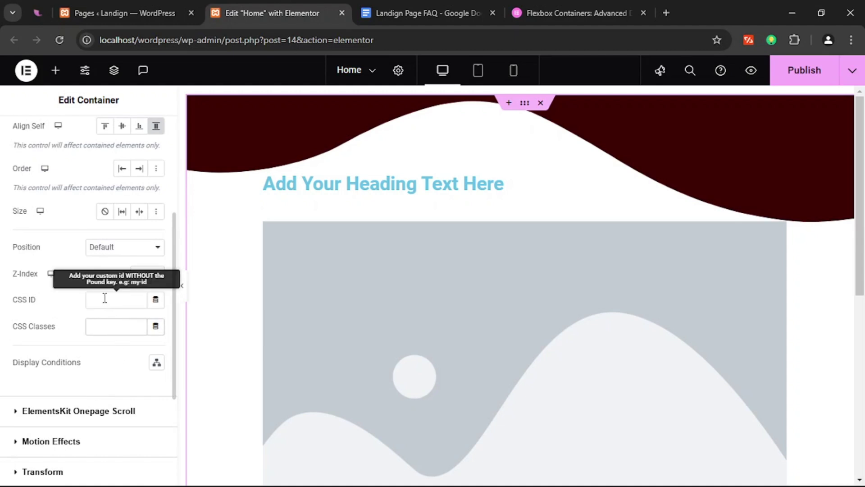
pyautogui.click(74, 306)
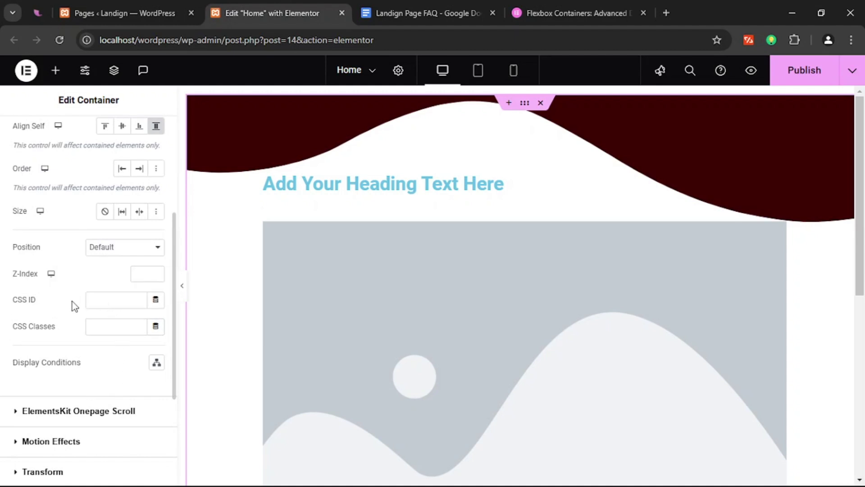
pyautogui.click(110, 301)
pyautogui.click(108, 325)
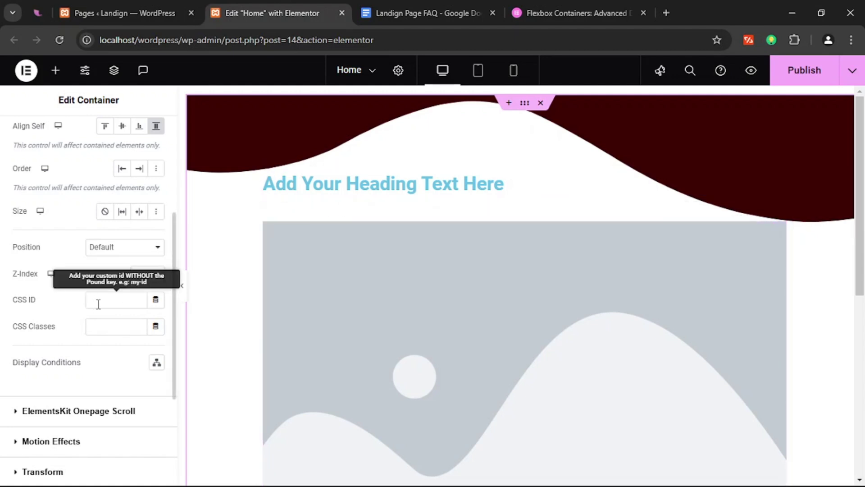
pyautogui.click(107, 327)
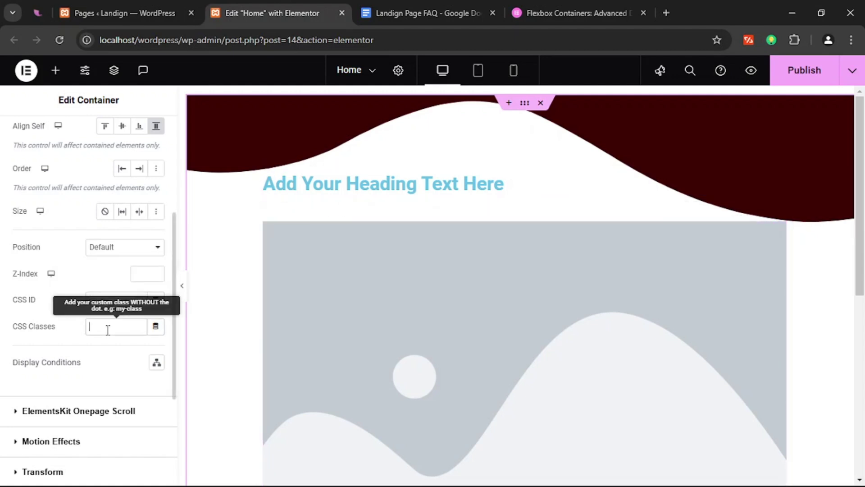
pyautogui.scroll(-1, 81, 332)
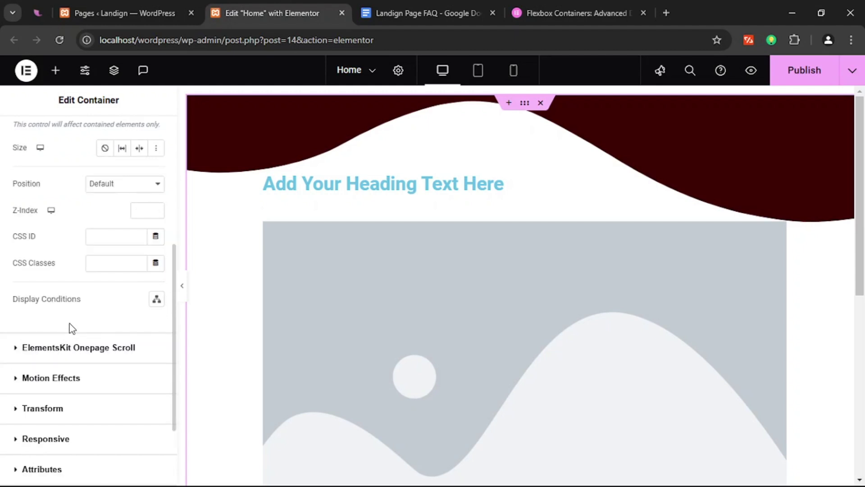
pyautogui.scroll(4, 75, 320)
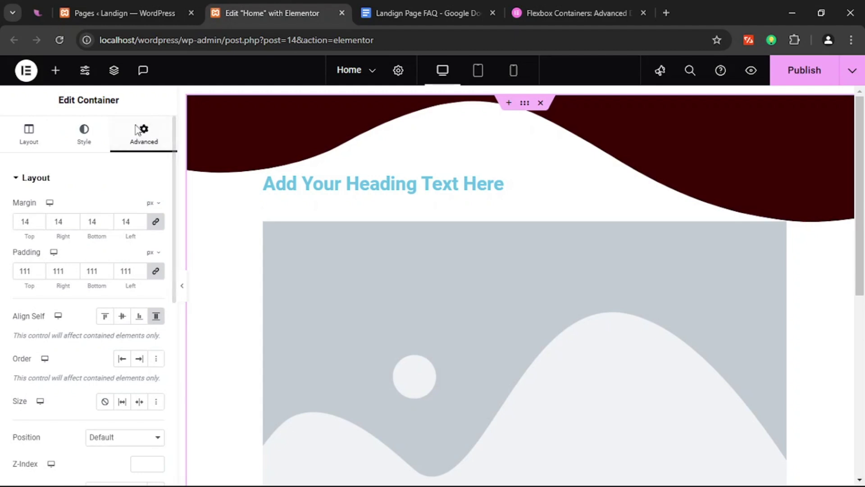
pyautogui.scroll(-3, 122, 232)
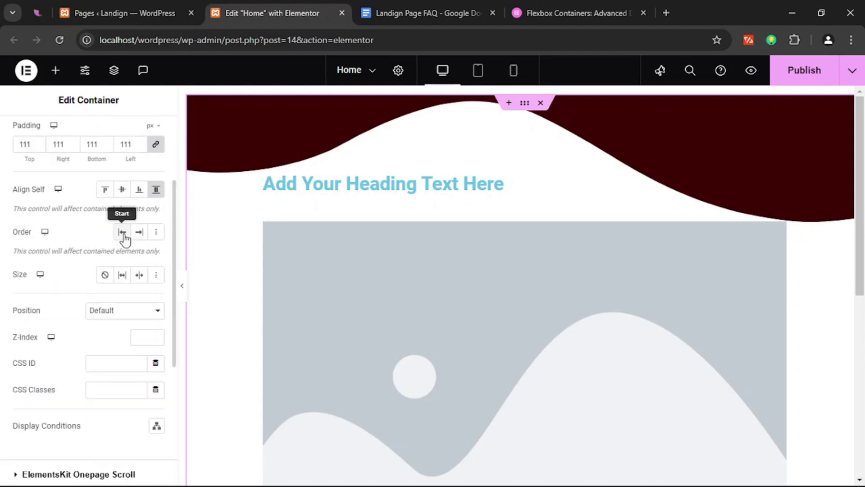
# - Collapse the advanced Layout section and expand Motion Effects to review the scrolling, mouse, sticky and entrance animation options
pyautogui.scroll(3, 74, 191)
pyautogui.click(20, 179)
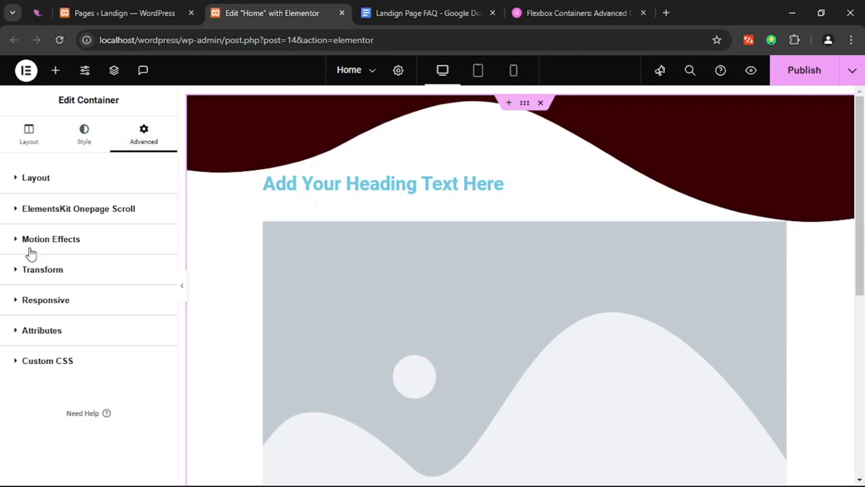
pyautogui.click(19, 239)
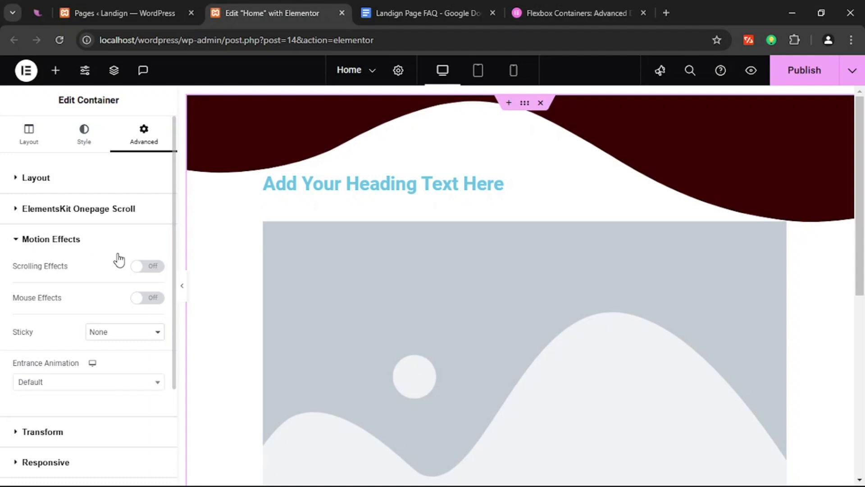
pyautogui.scroll(-3, 67, 311)
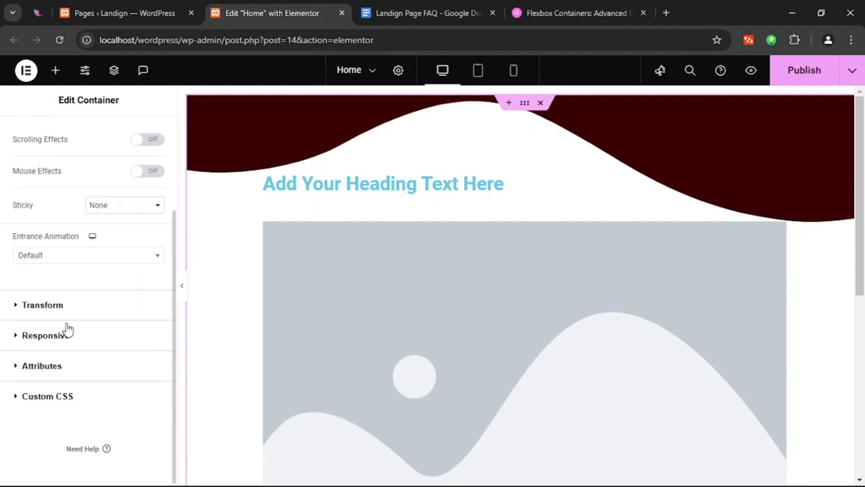
# - Review the main container's Transform options and expand its Responsive section to see the device visibility settings
pyautogui.scroll(3, 77, 315)
pyautogui.scroll(-3, 85, 306)
pyautogui.click(42, 304)
pyautogui.scroll(-1, 115, 302)
pyautogui.scroll(-3, 115, 303)
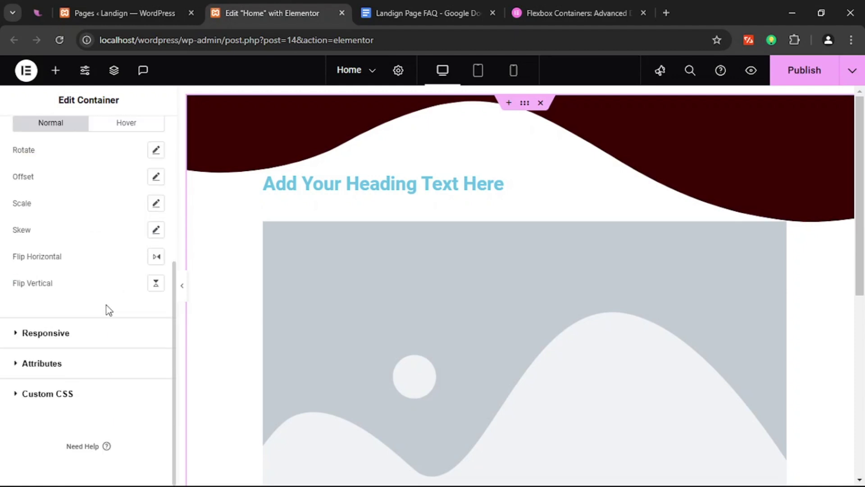
pyautogui.click(55, 336)
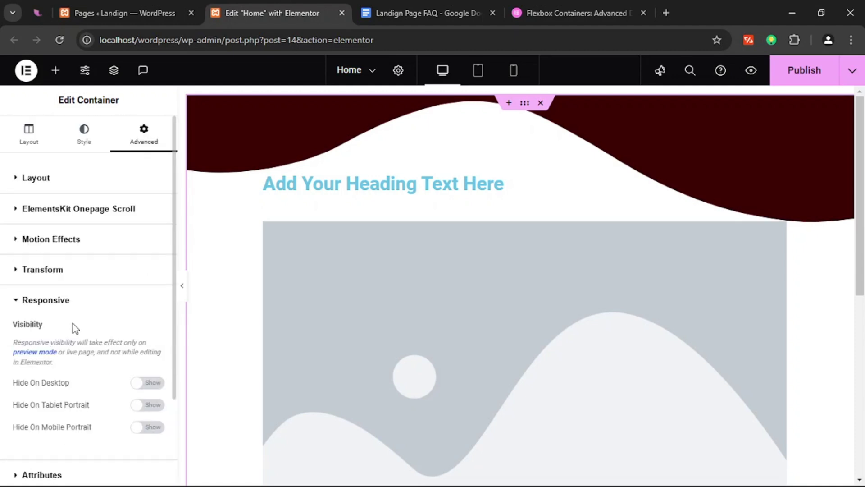
# - Expand the container's Attributes section, then its Custom CSS section, to examine the custom attributes and CSS fields
pyautogui.scroll(-2, 73, 328)
pyautogui.click(27, 363)
pyautogui.scroll(-2, 85, 352)
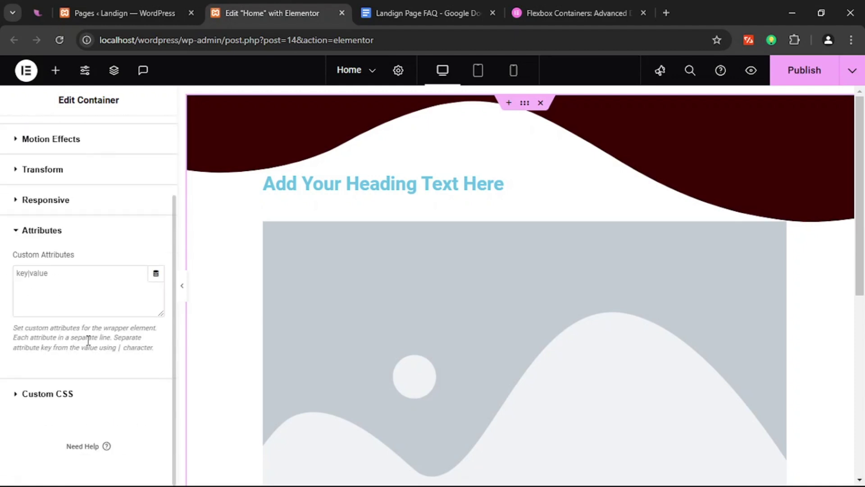
pyautogui.click(45, 402)
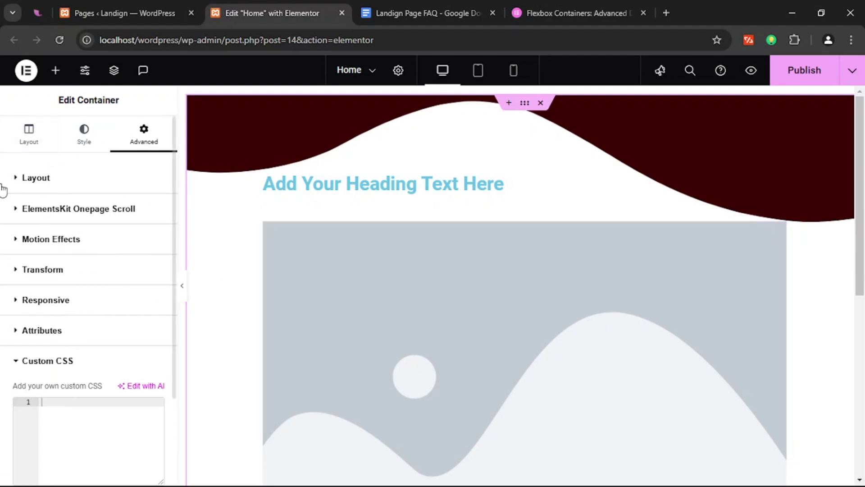
# - Revisit the container's layout settings, from content width to gaps and wrap, and switch to its style settings
pyautogui.click(28, 138)
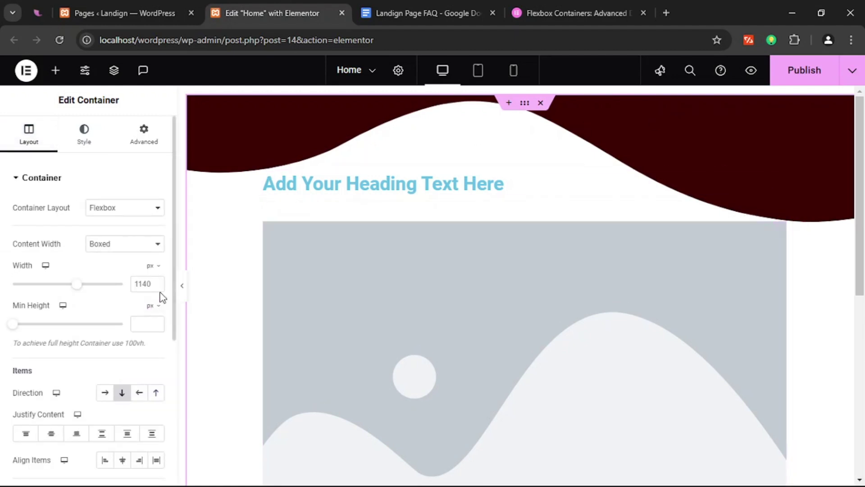
pyautogui.scroll(-2, 70, 311)
pyautogui.scroll(-4, 71, 318)
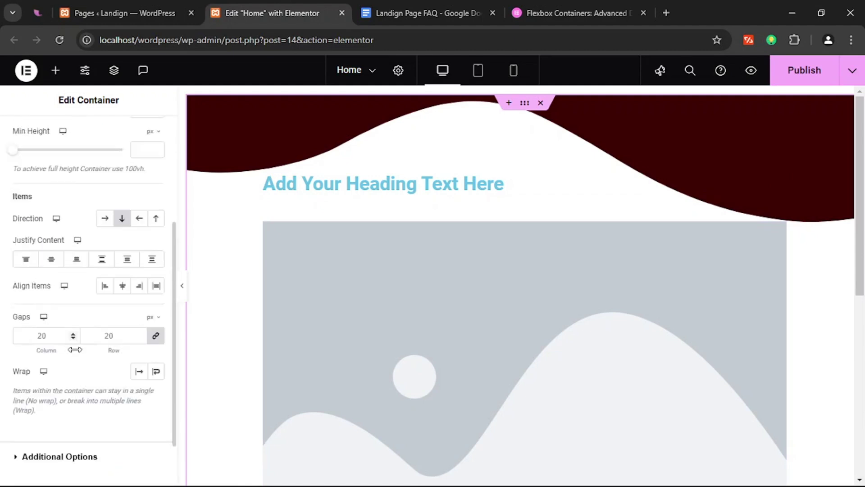
pyautogui.scroll(6, 76, 320)
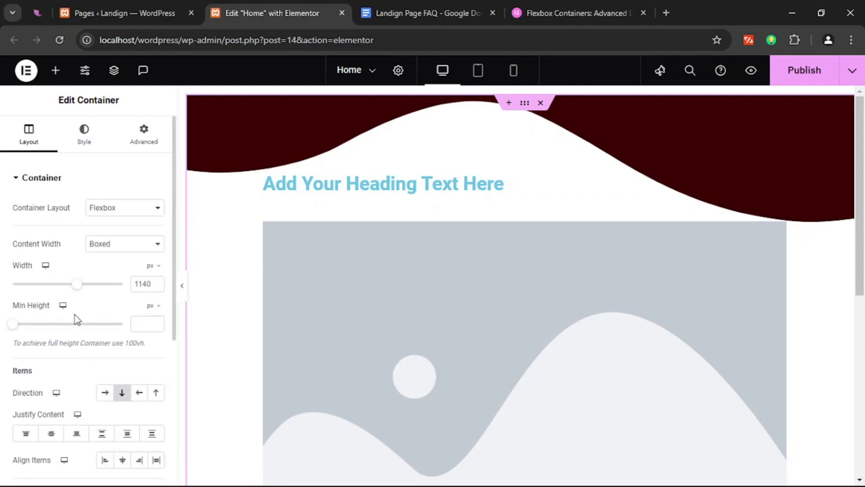
pyautogui.click(90, 141)
# - Open the widget library and browse the Layout and Basic widgets
pyautogui.click(55, 71)
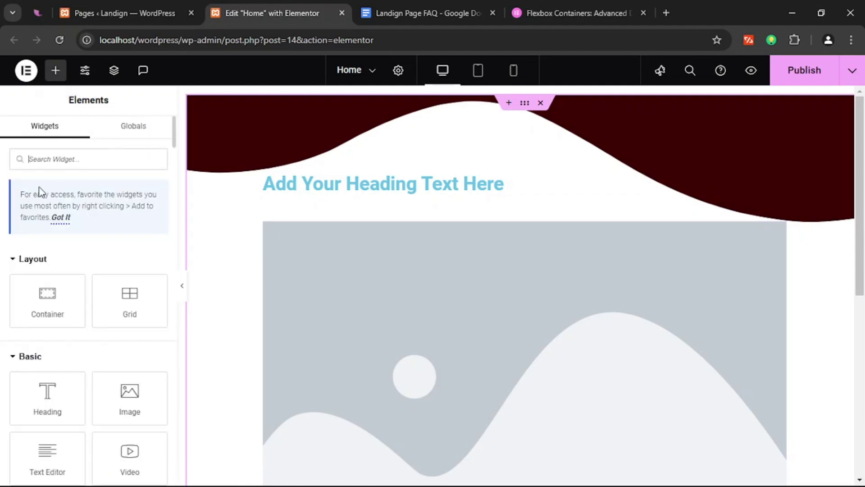
pyautogui.scroll(-3, 91, 336)
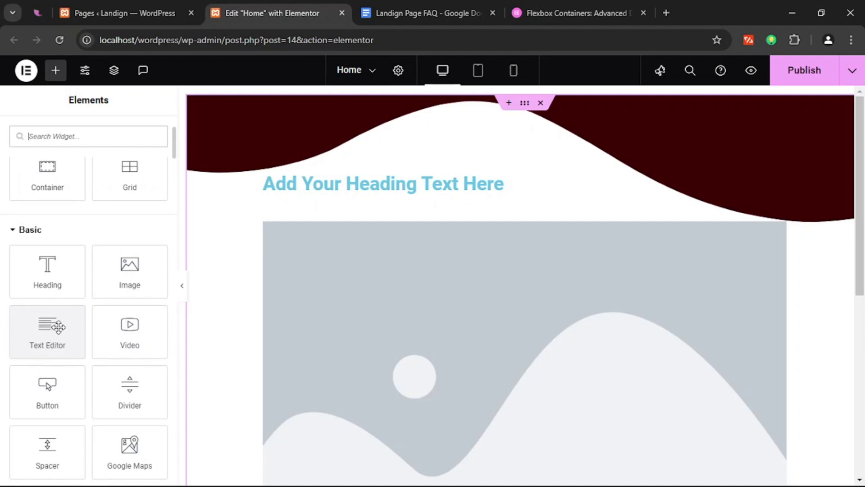